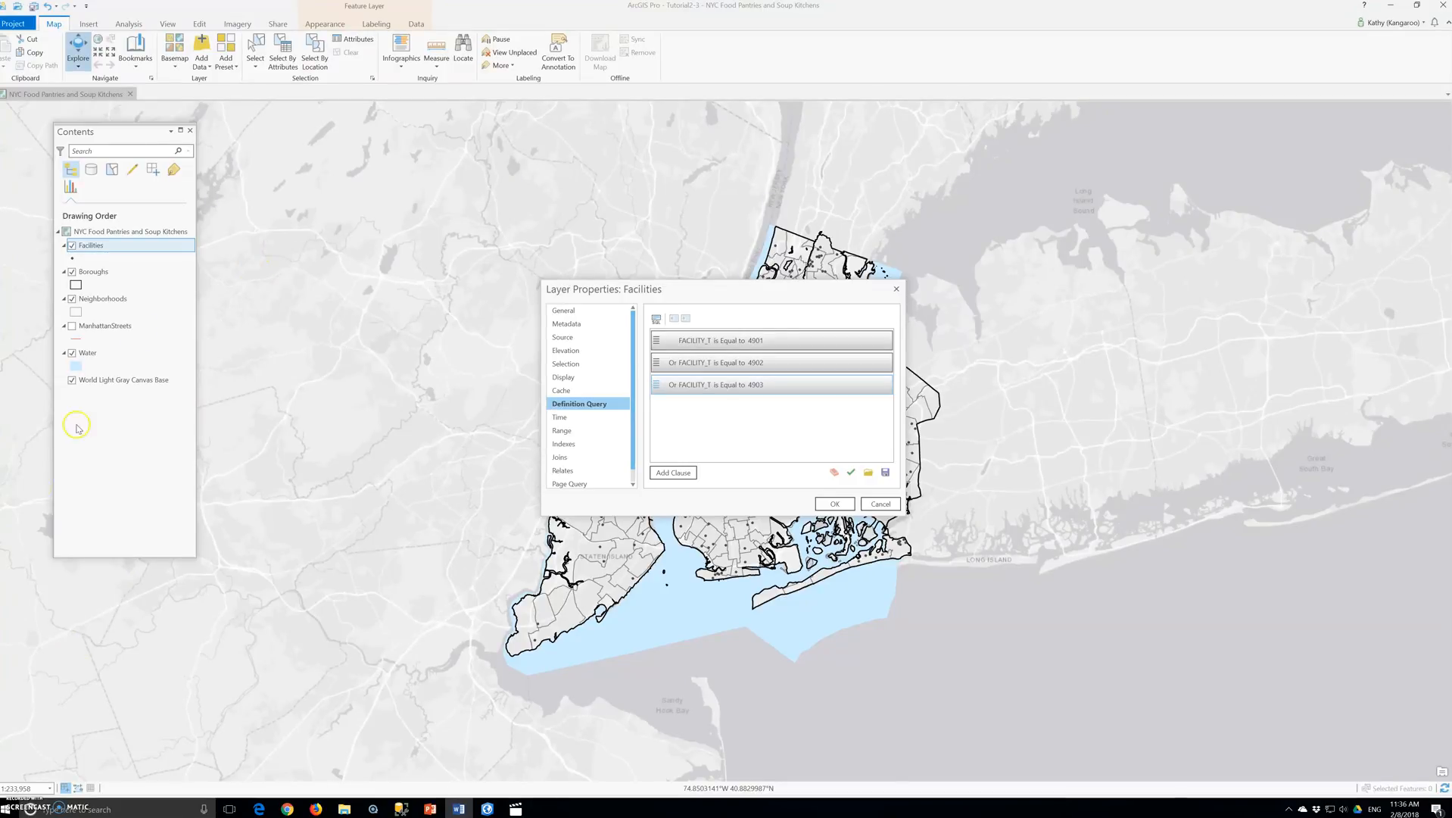
- Apply the Facilities definition query that keeps features with FACILITY_T equal to 4901, 4902 or 4903
click(833, 504)
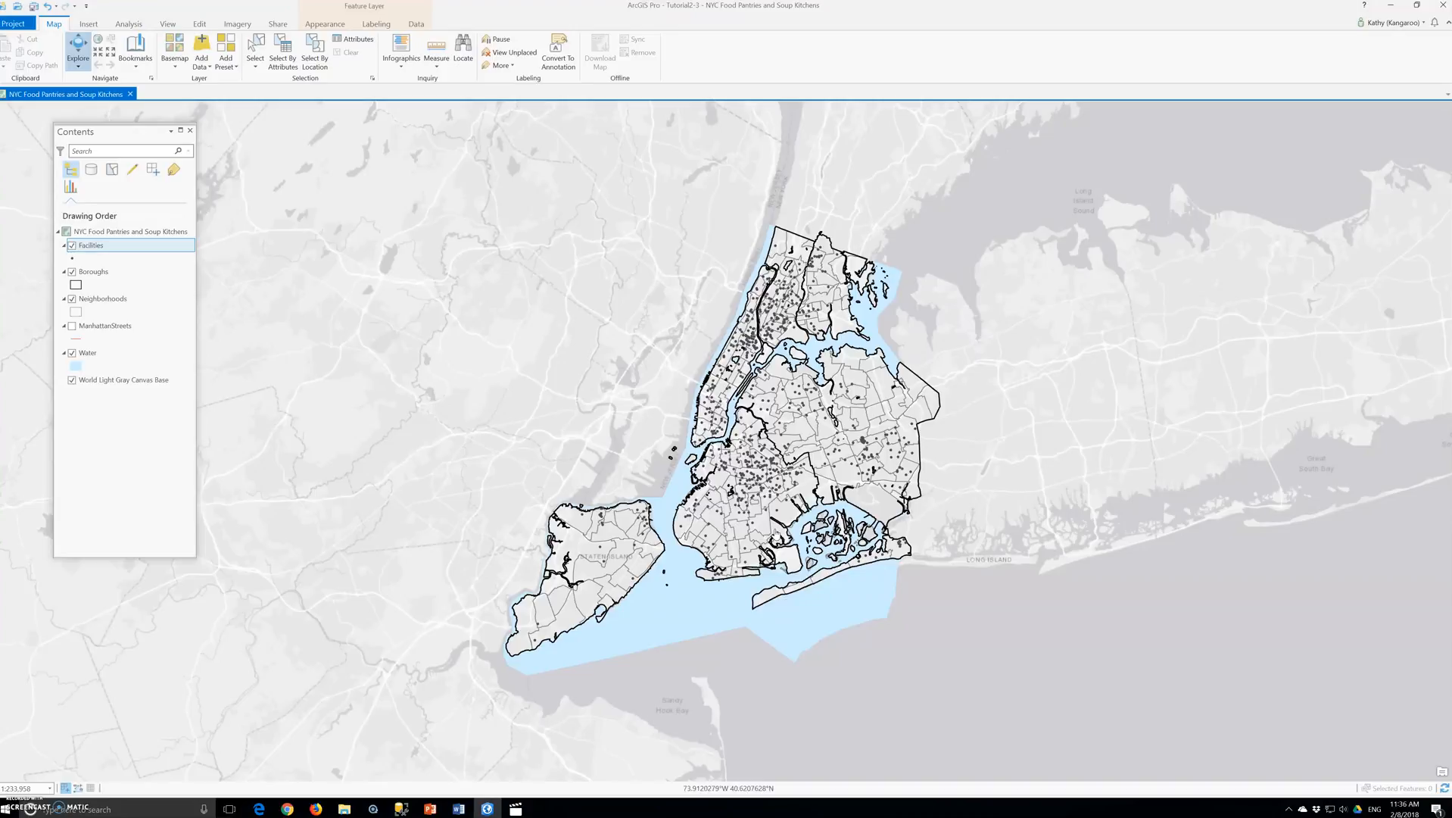
click(779, 542)
click(776, 544)
click(774, 554)
click(685, 564)
- Review the records in the attribute table of the Facilities layer and close the table
right_click(87, 246)
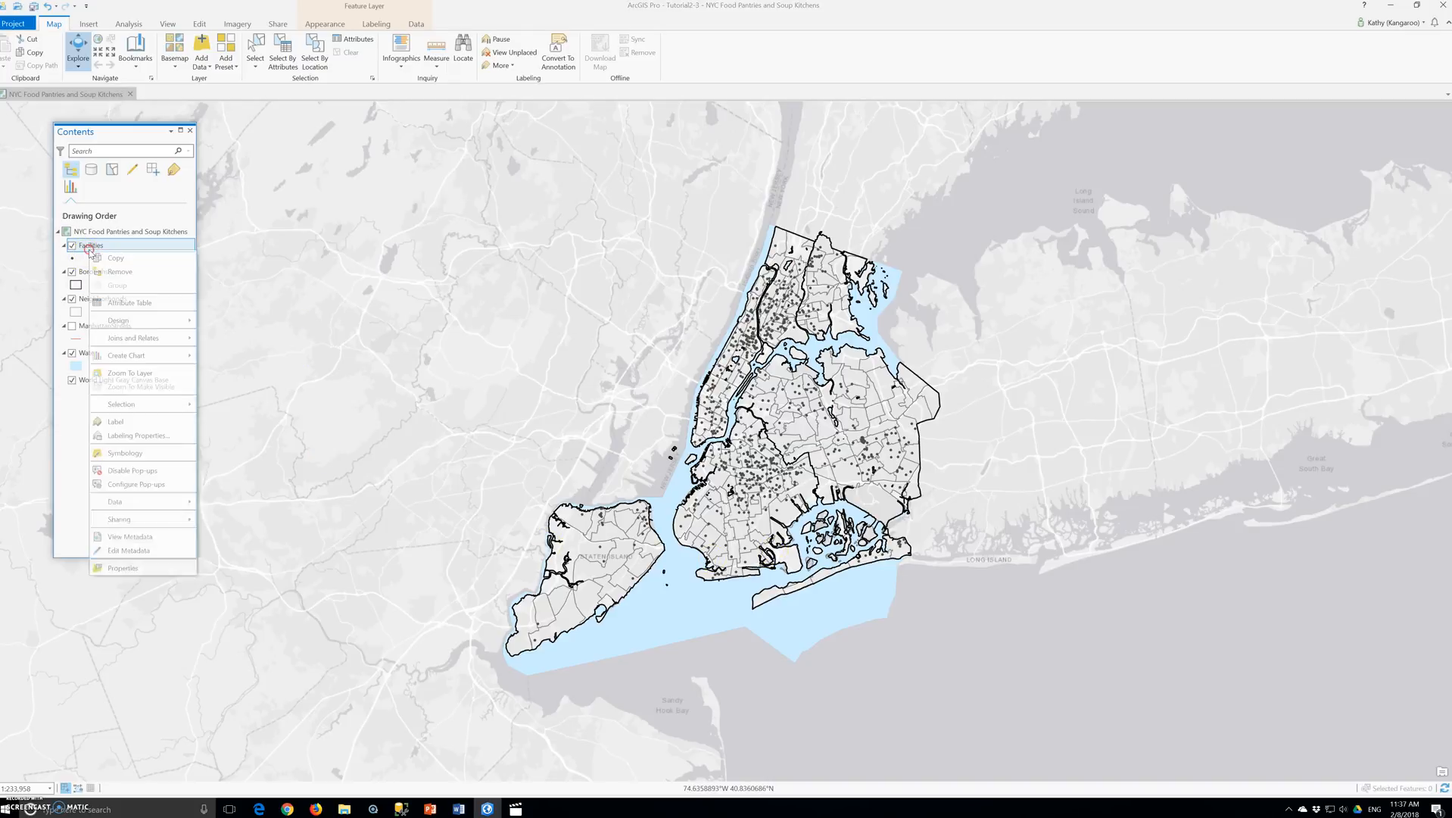
click(120, 301)
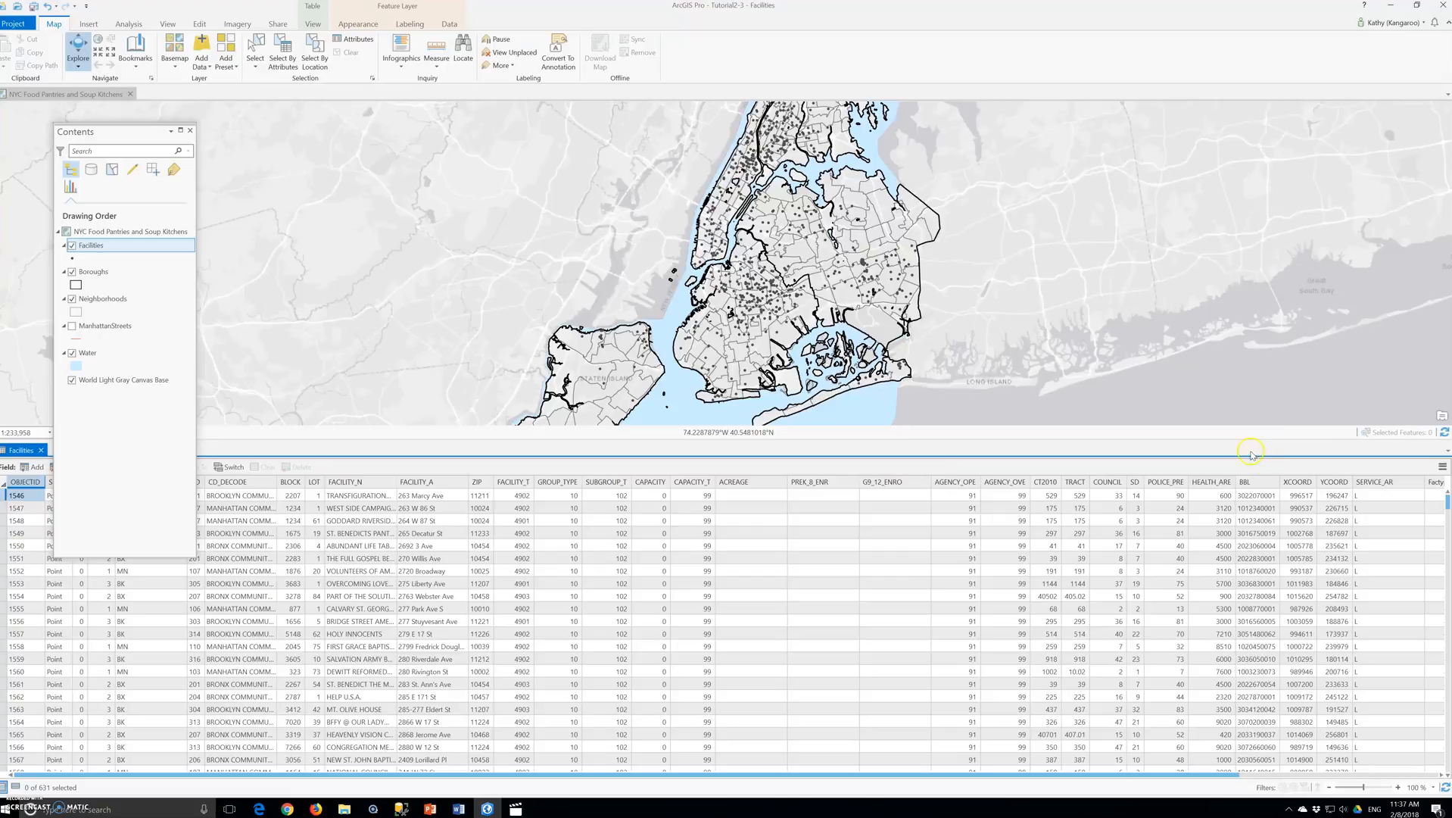
click(42, 451)
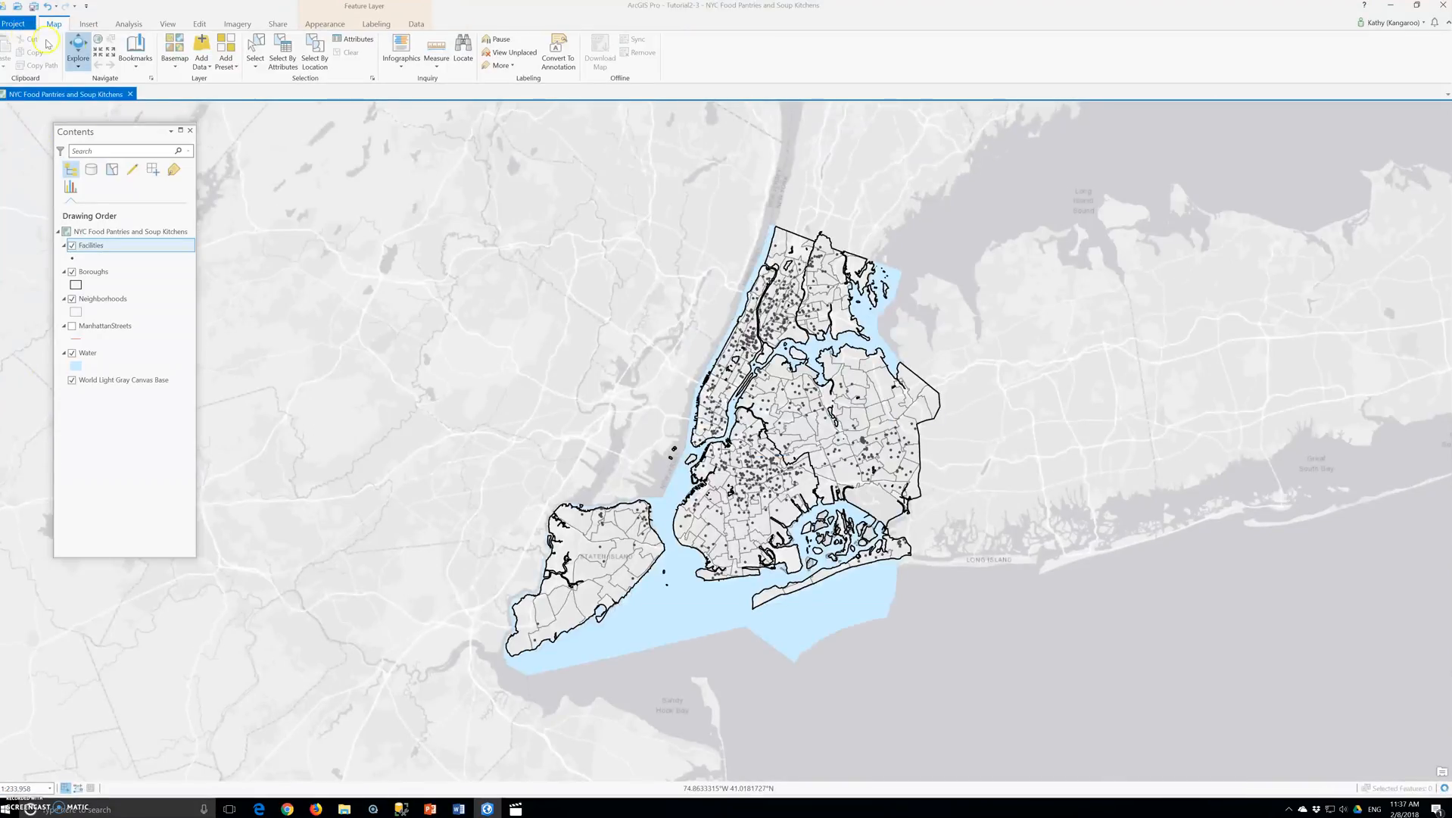
- Zoom the map to the saved bookmark that covers Manhattan
click(135, 49)
click(159, 119)
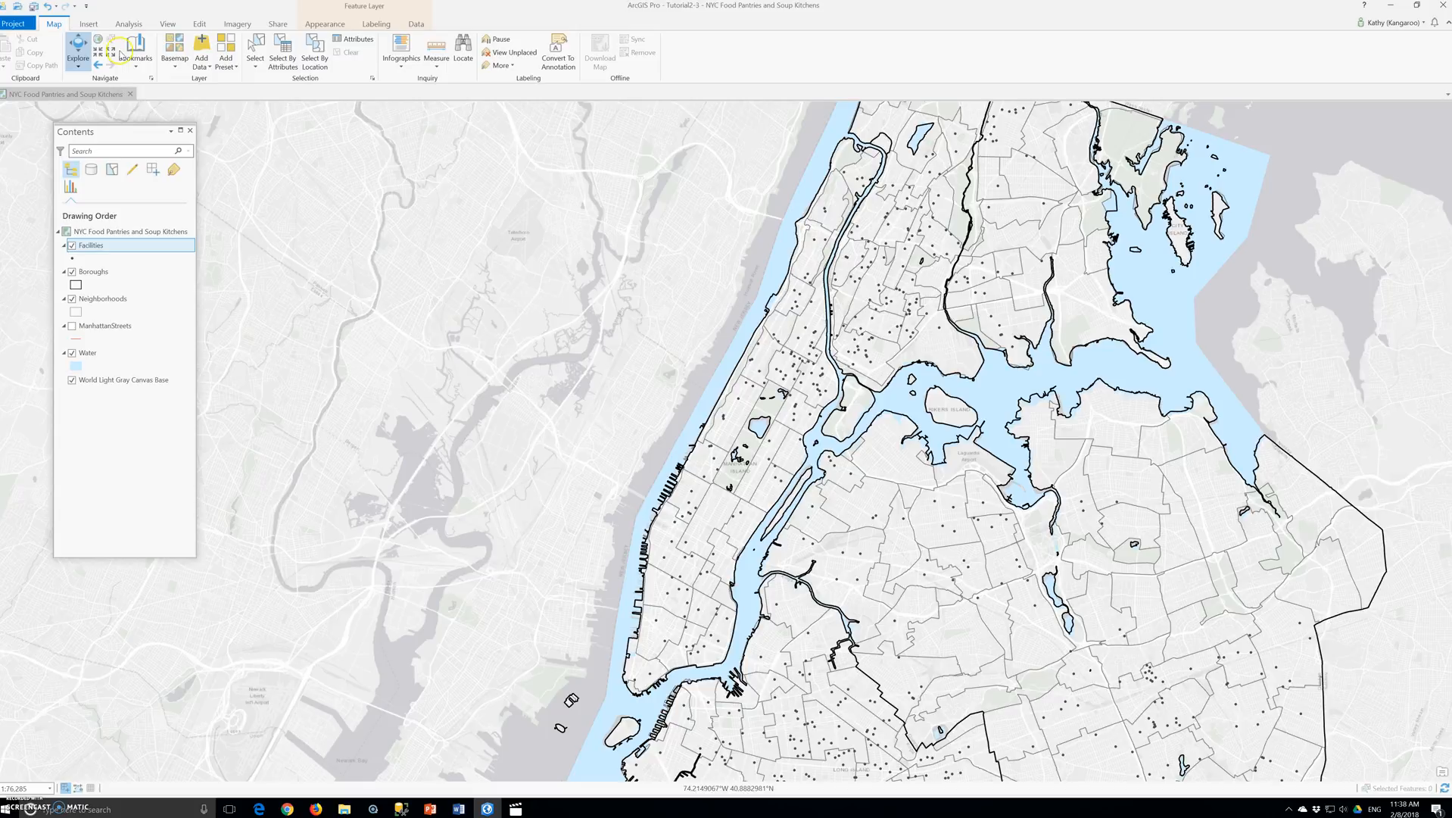
- Rename the Facilities layer to Food Facilities
click(91, 246)
click(82, 245)
text(ood F)
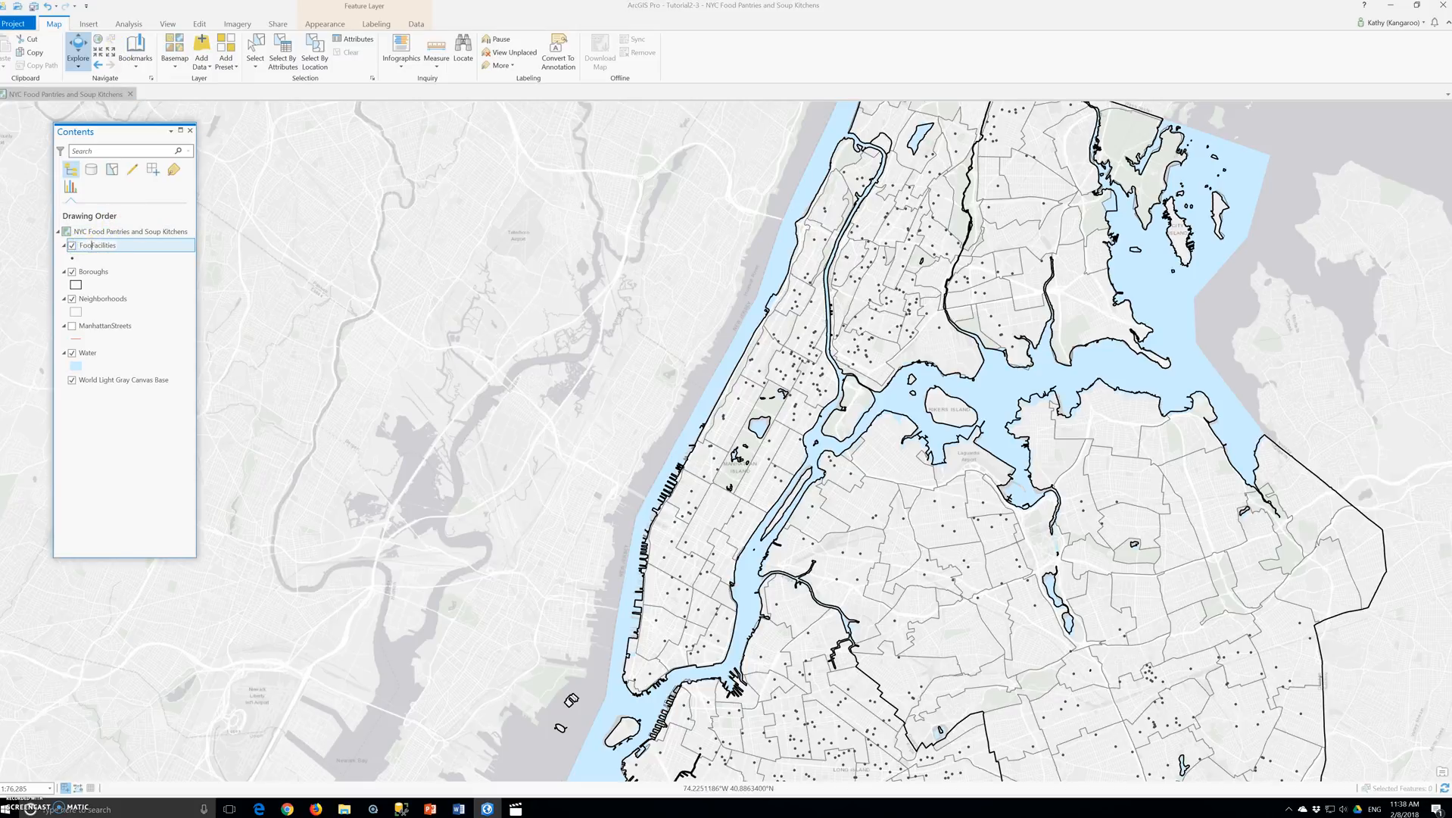
key(Return)
- Symbolize the Food Facilities layer with Unique Values based on the Factype__1 field
right_click(90, 246)
click(113, 451)
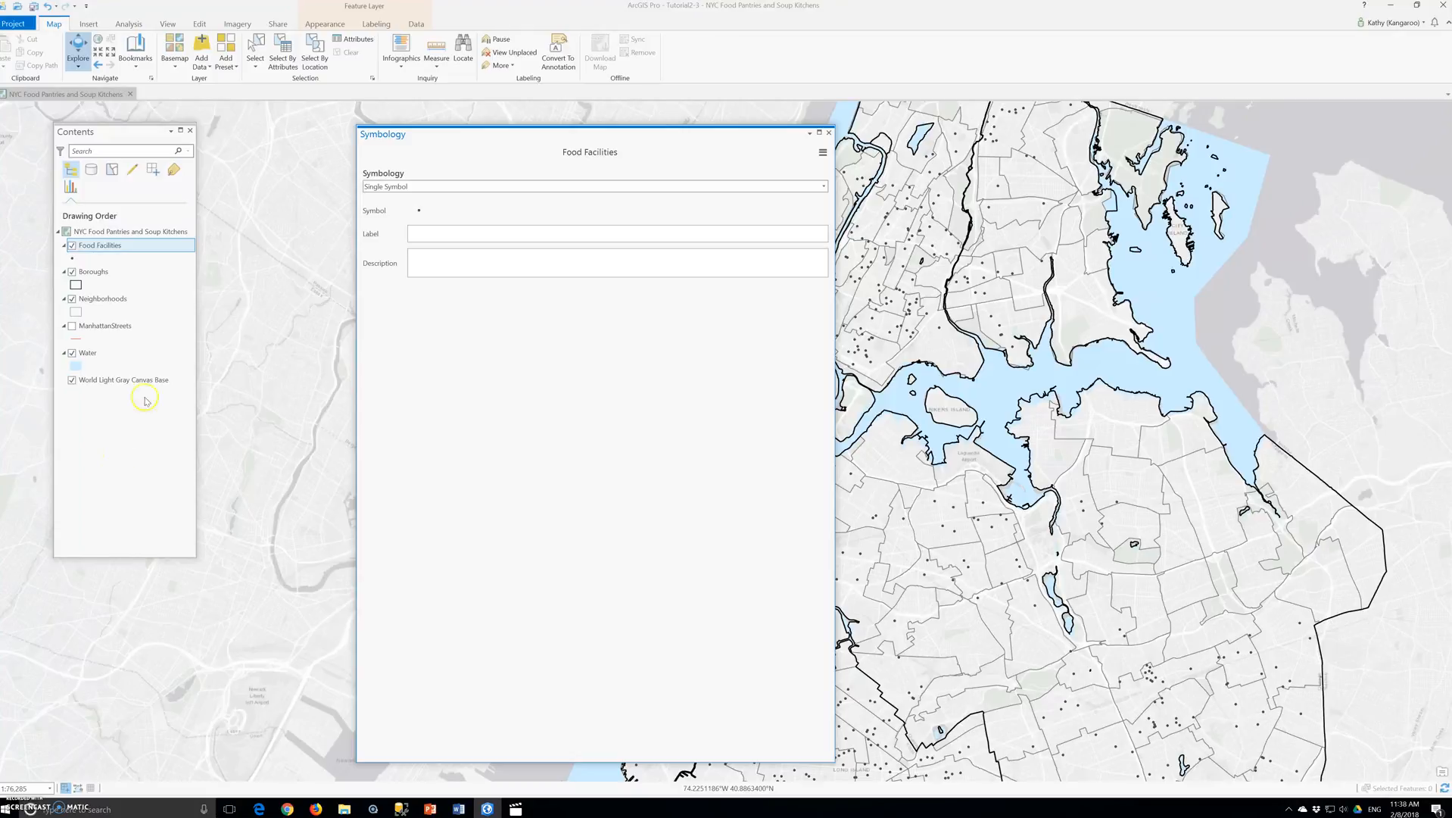
click(442, 184)
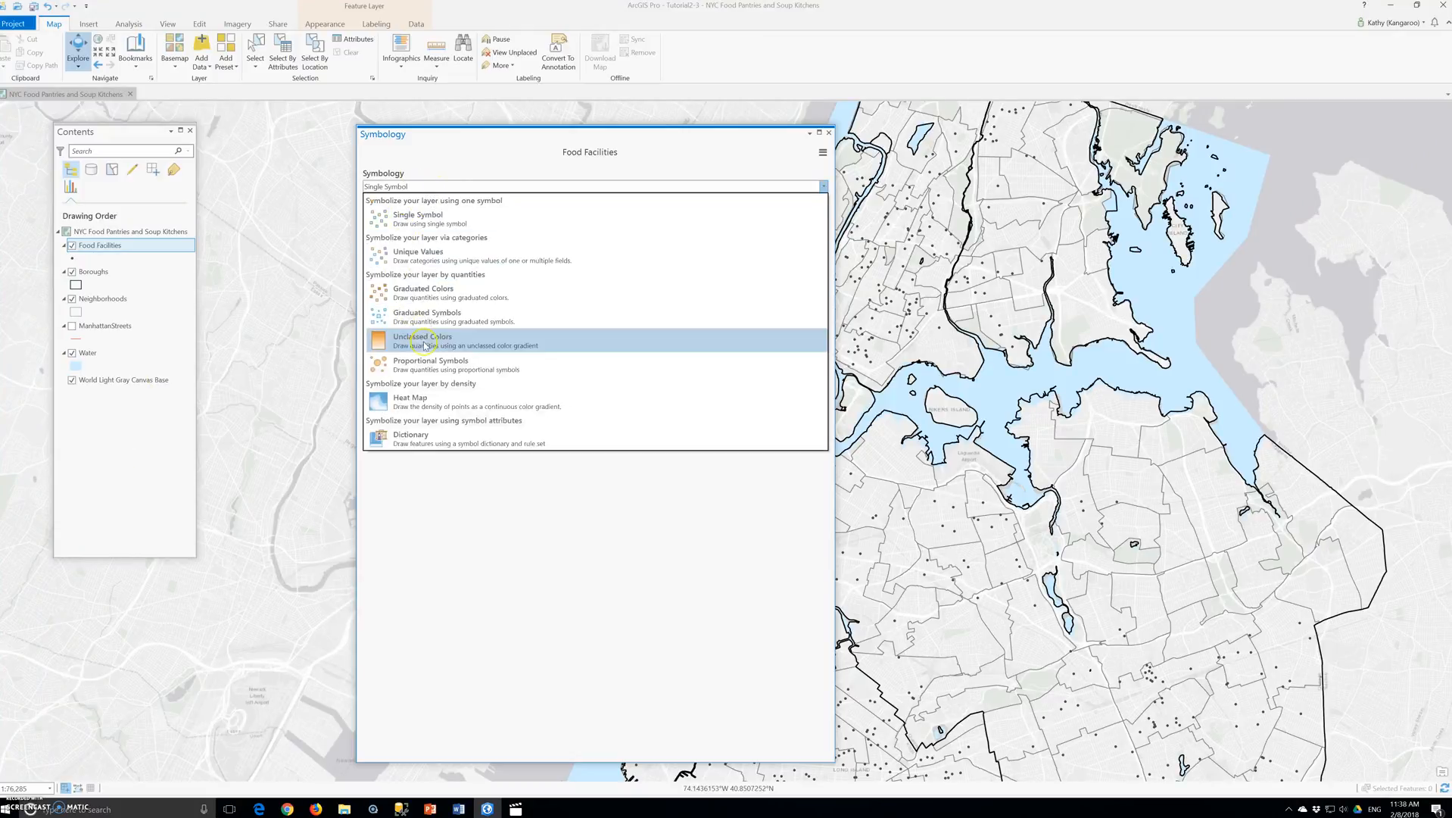
click(428, 255)
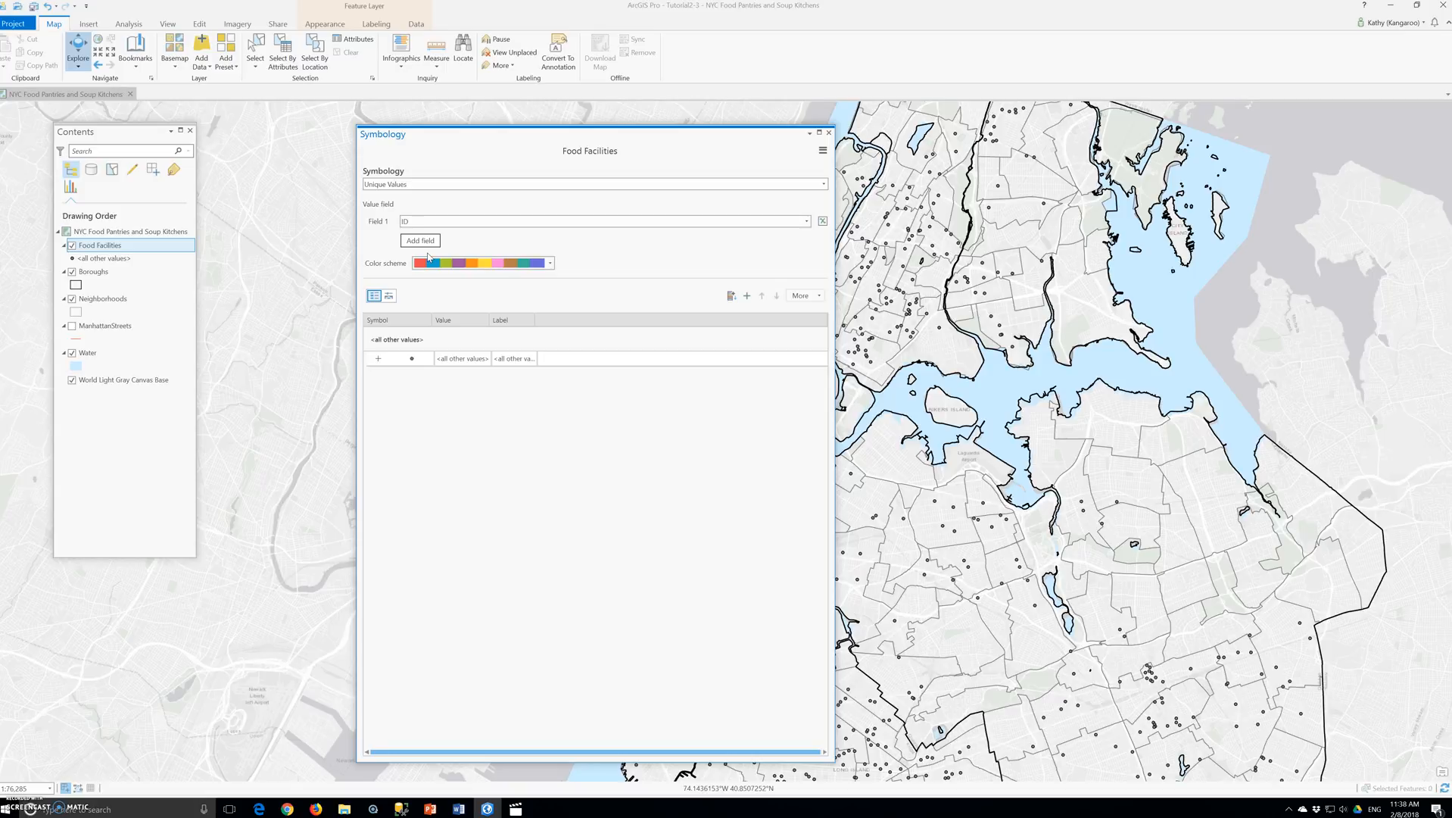
click(503, 222)
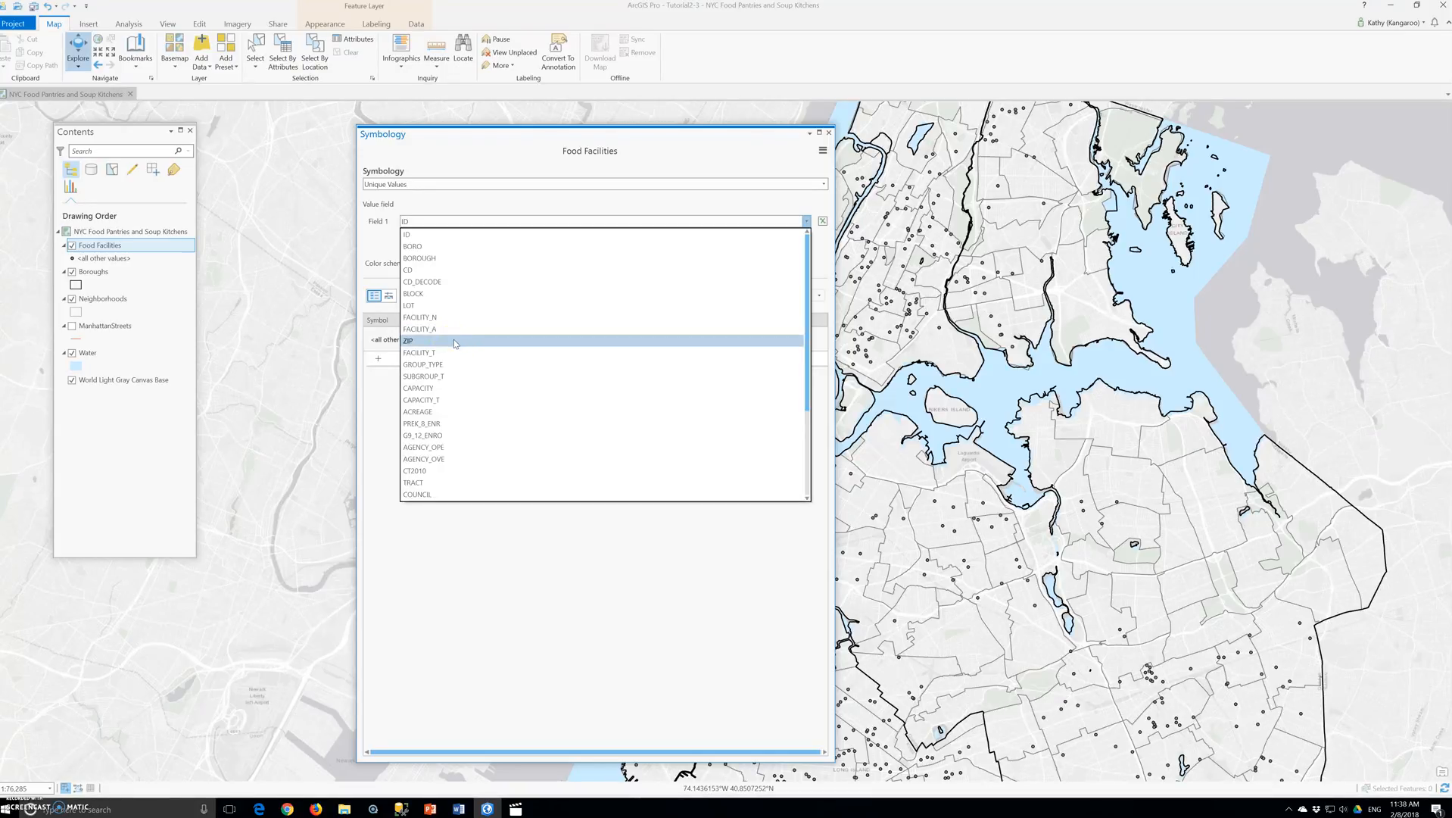
scroll(451, 353, down, 1)
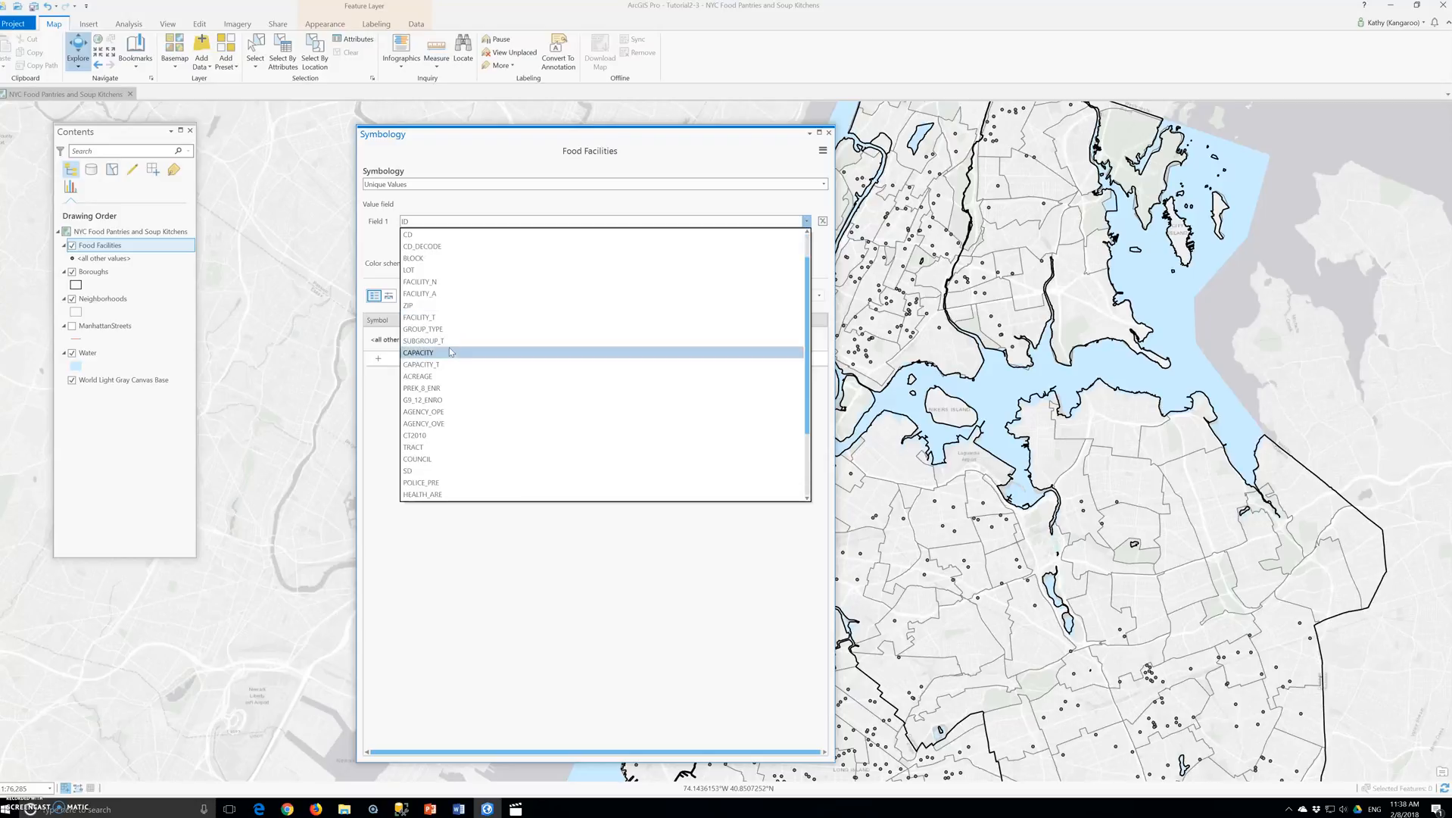
scroll(454, 344, up, 1)
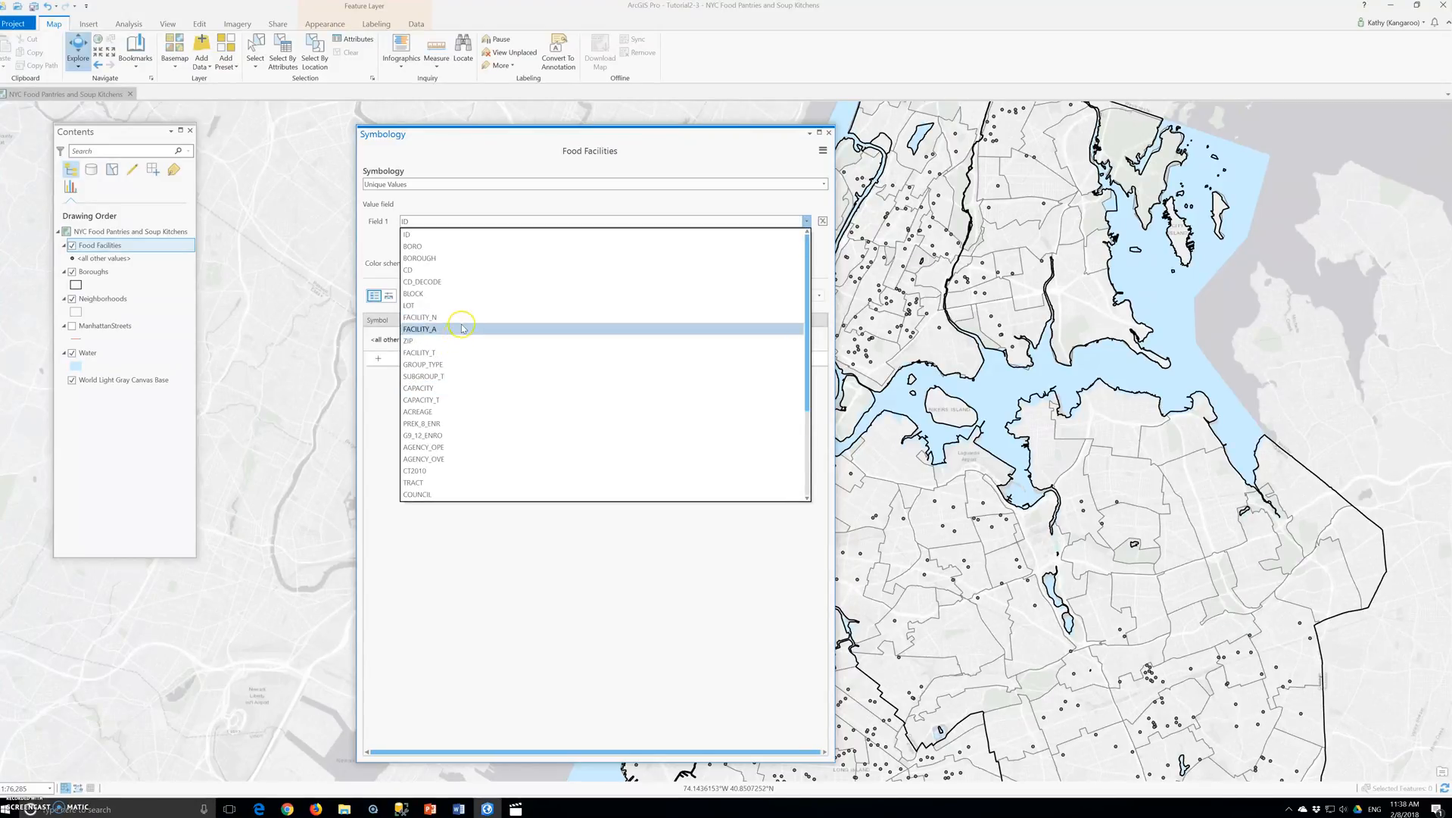
click(468, 317)
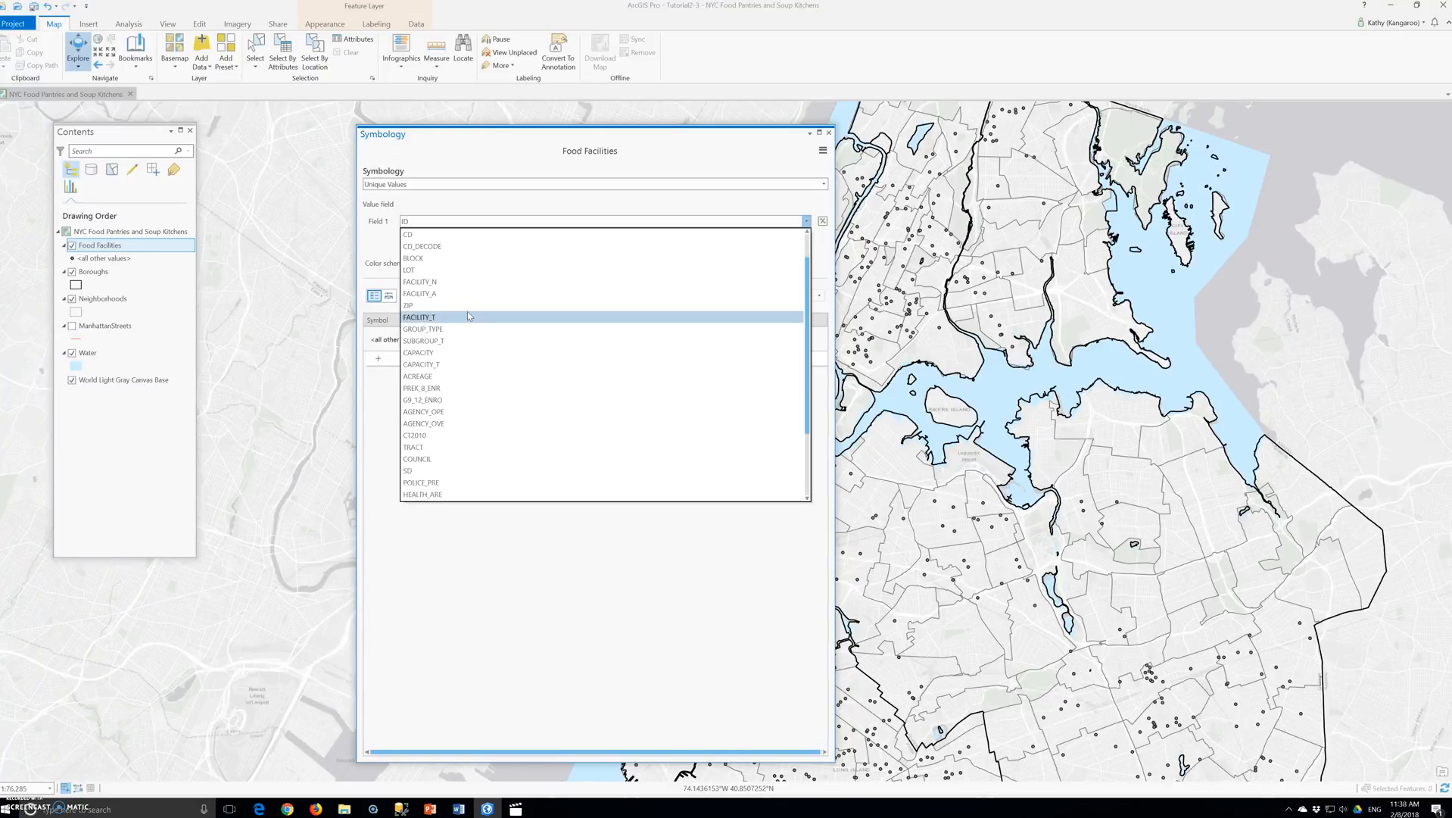
scroll(468, 317, down, 4)
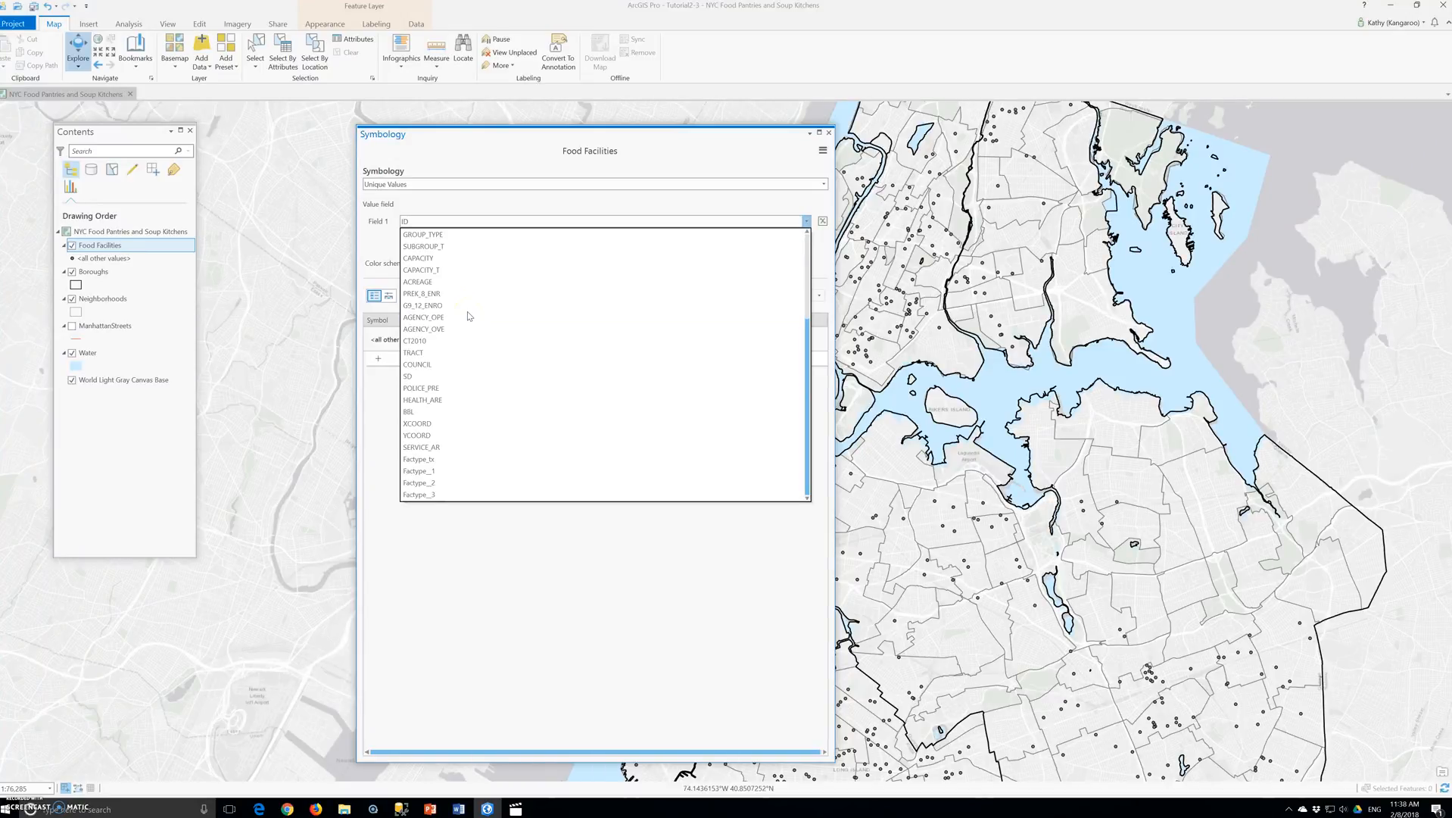
click(447, 466)
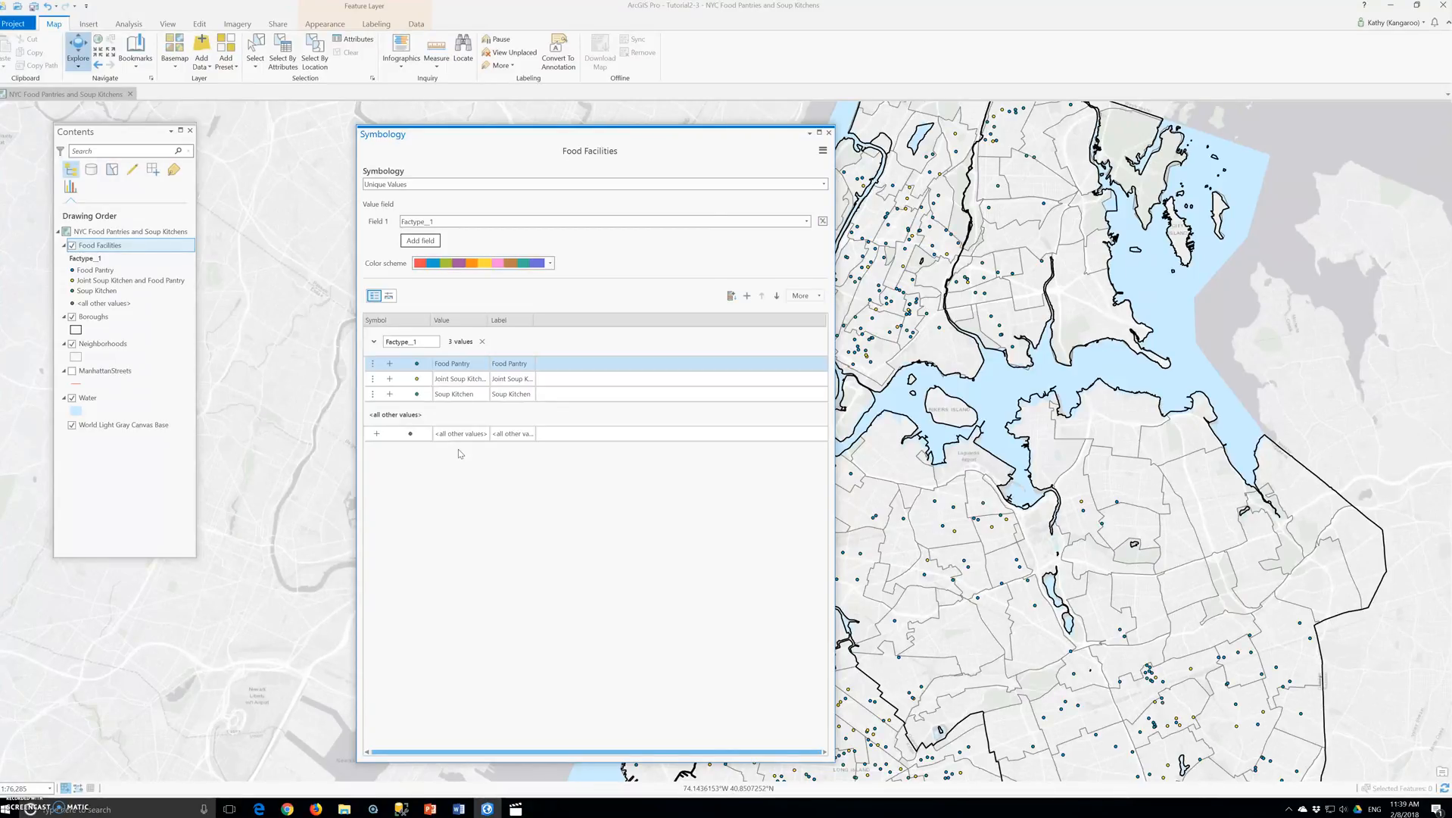
- Reorder the symbol classes so Soup Kitchen comes first, followed by Food Pantry and Joint Soup Kitchen and Food Pantry
ctrl+click(452, 396)
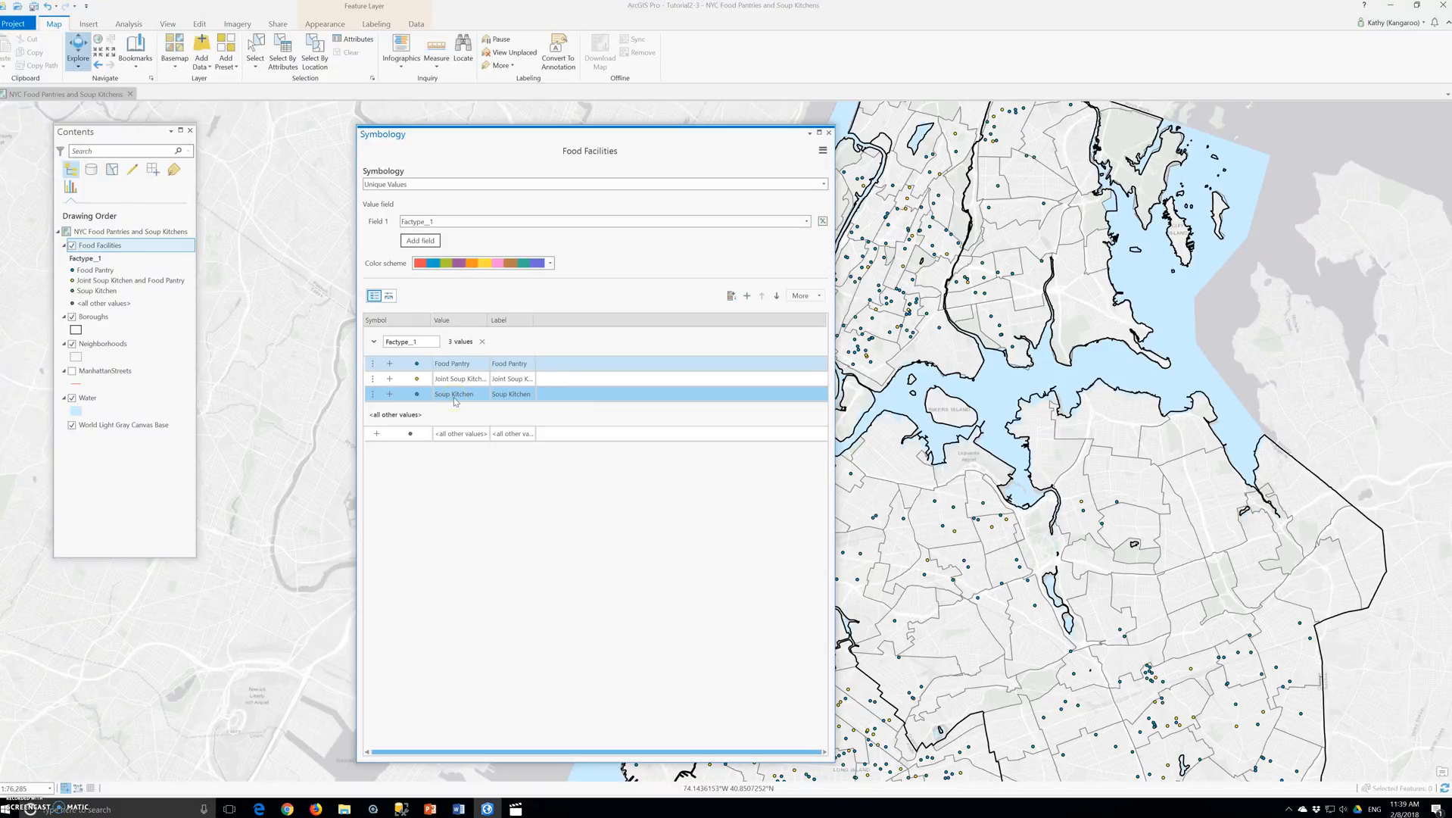
drag(456, 400, 448, 364)
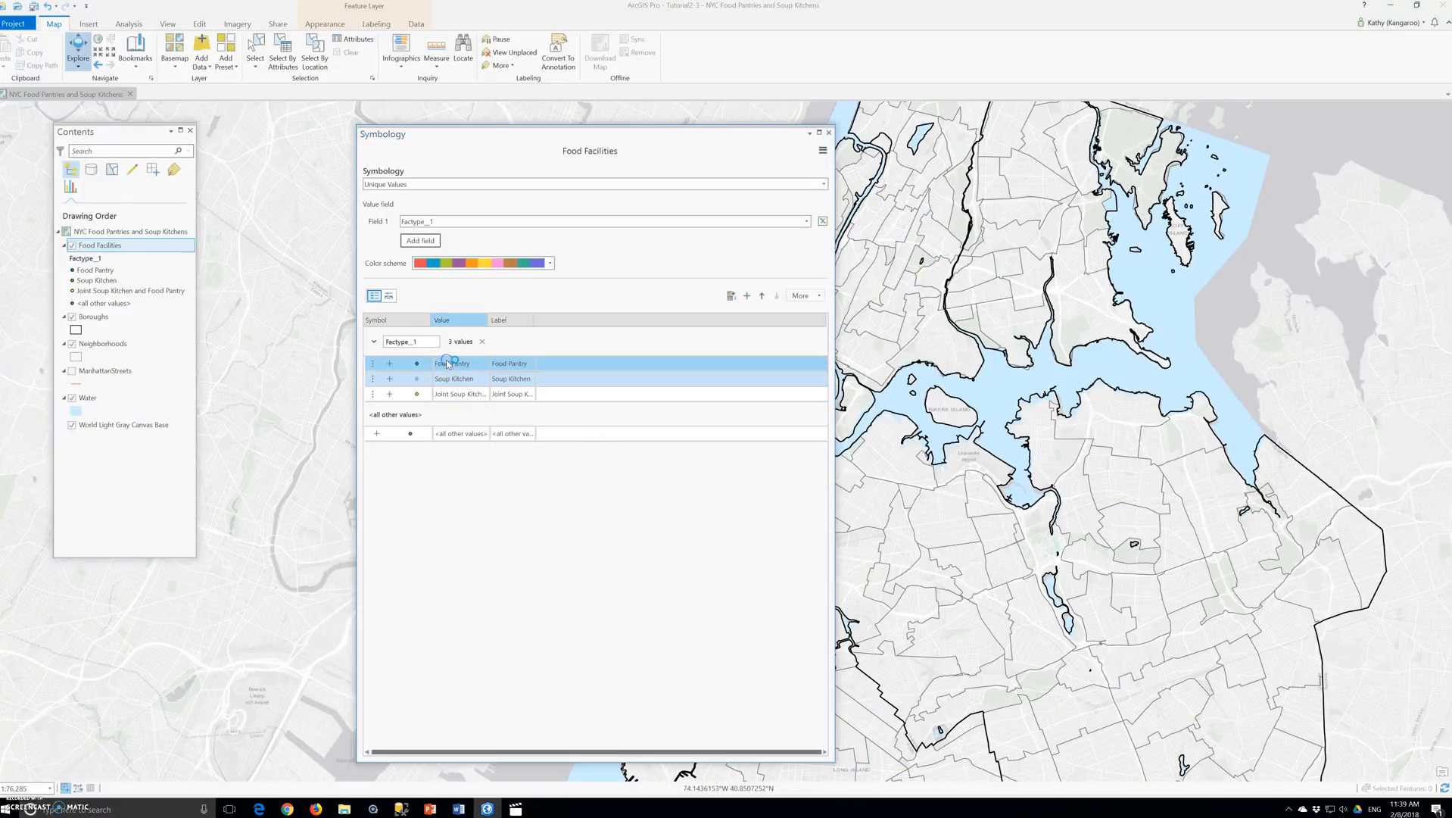
shift+click(453, 399)
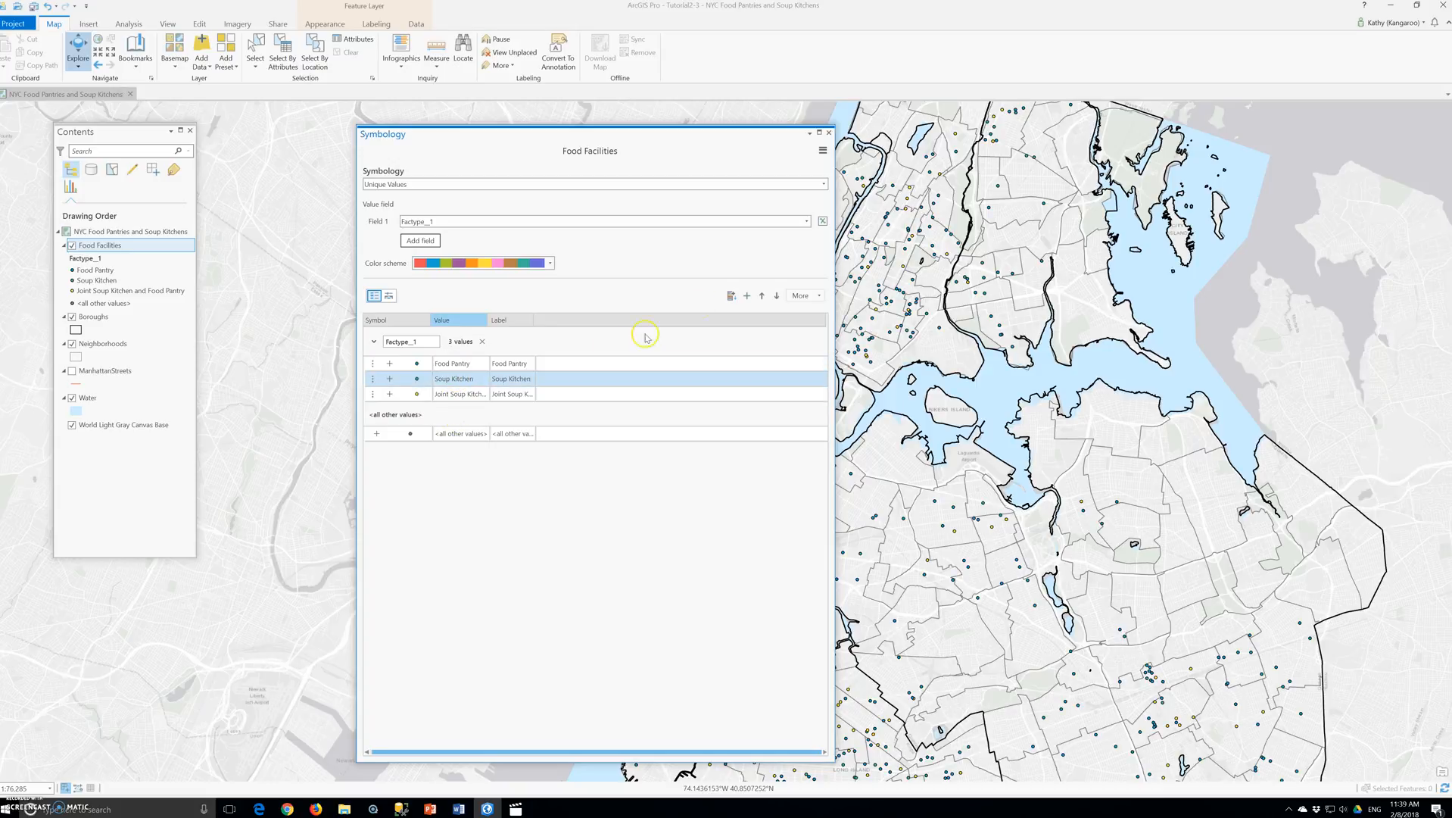
click(762, 296)
ctrl+click(464, 380)
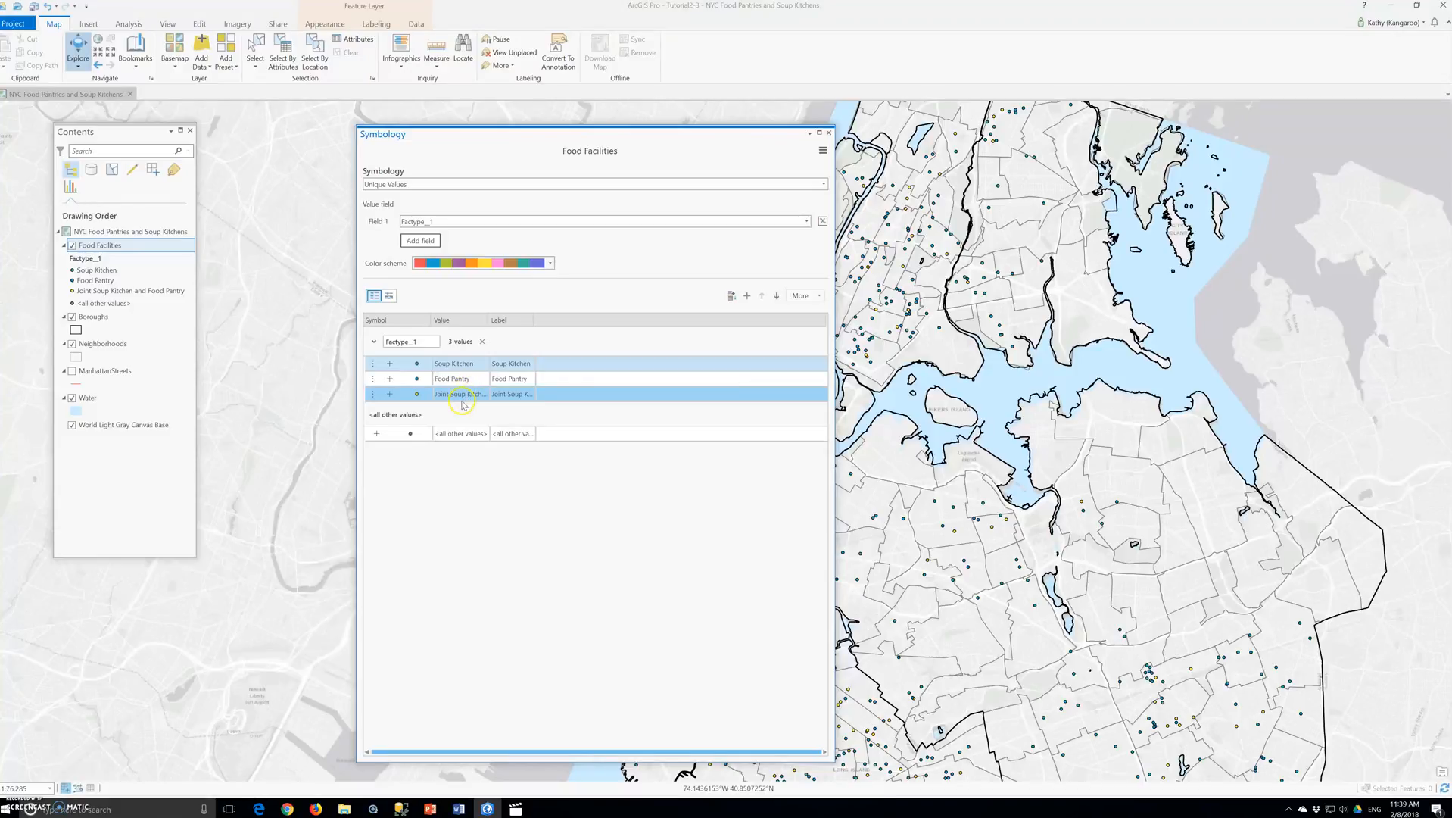
click(491, 366)
ctrl+click(479, 437)
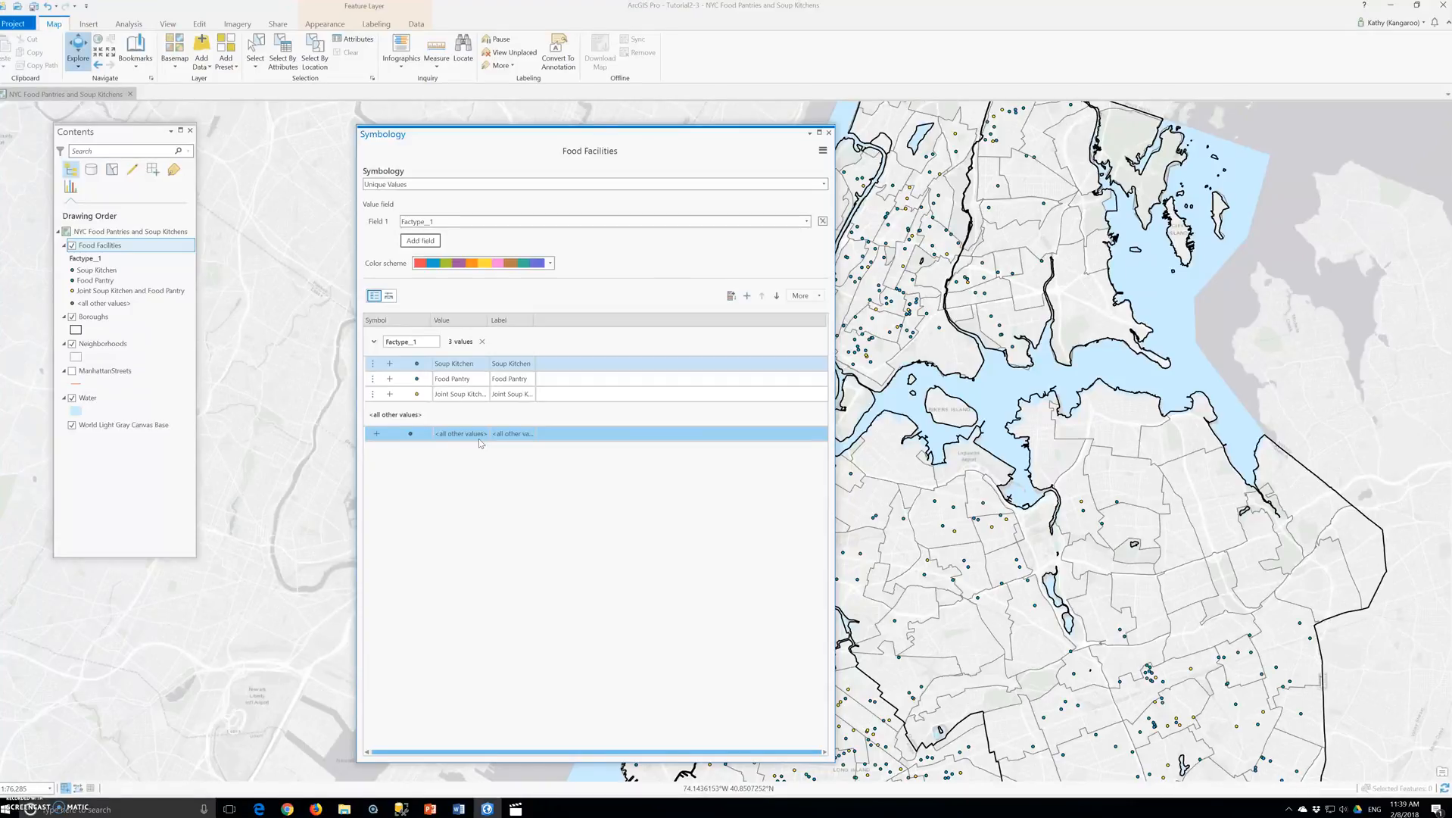
- Widen the Value column of the symbol class list to fit the full name of the joint soup kitchen class
ctrl+click(416, 385)
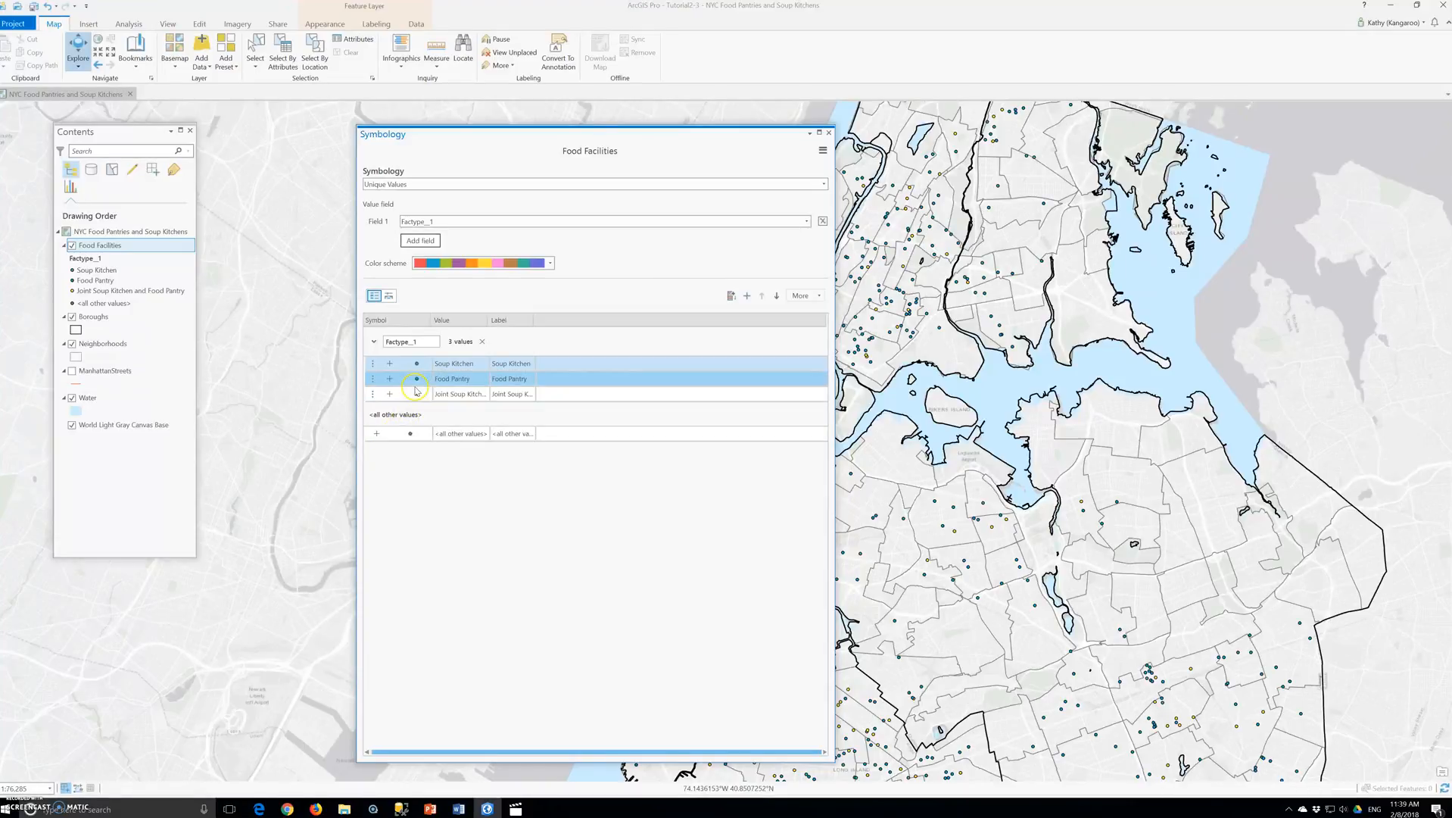
click(414, 445)
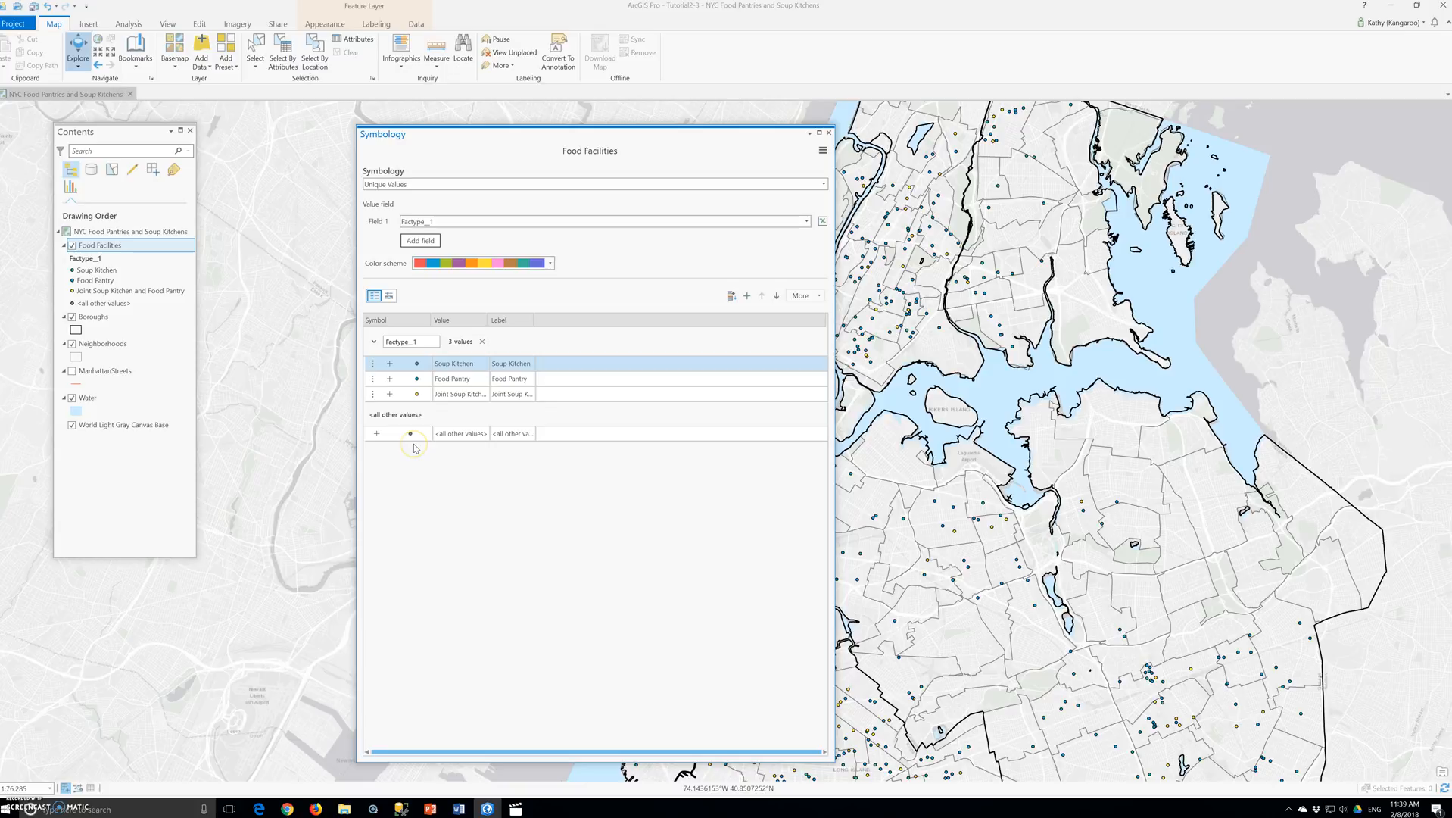
ctrl+click(489, 393)
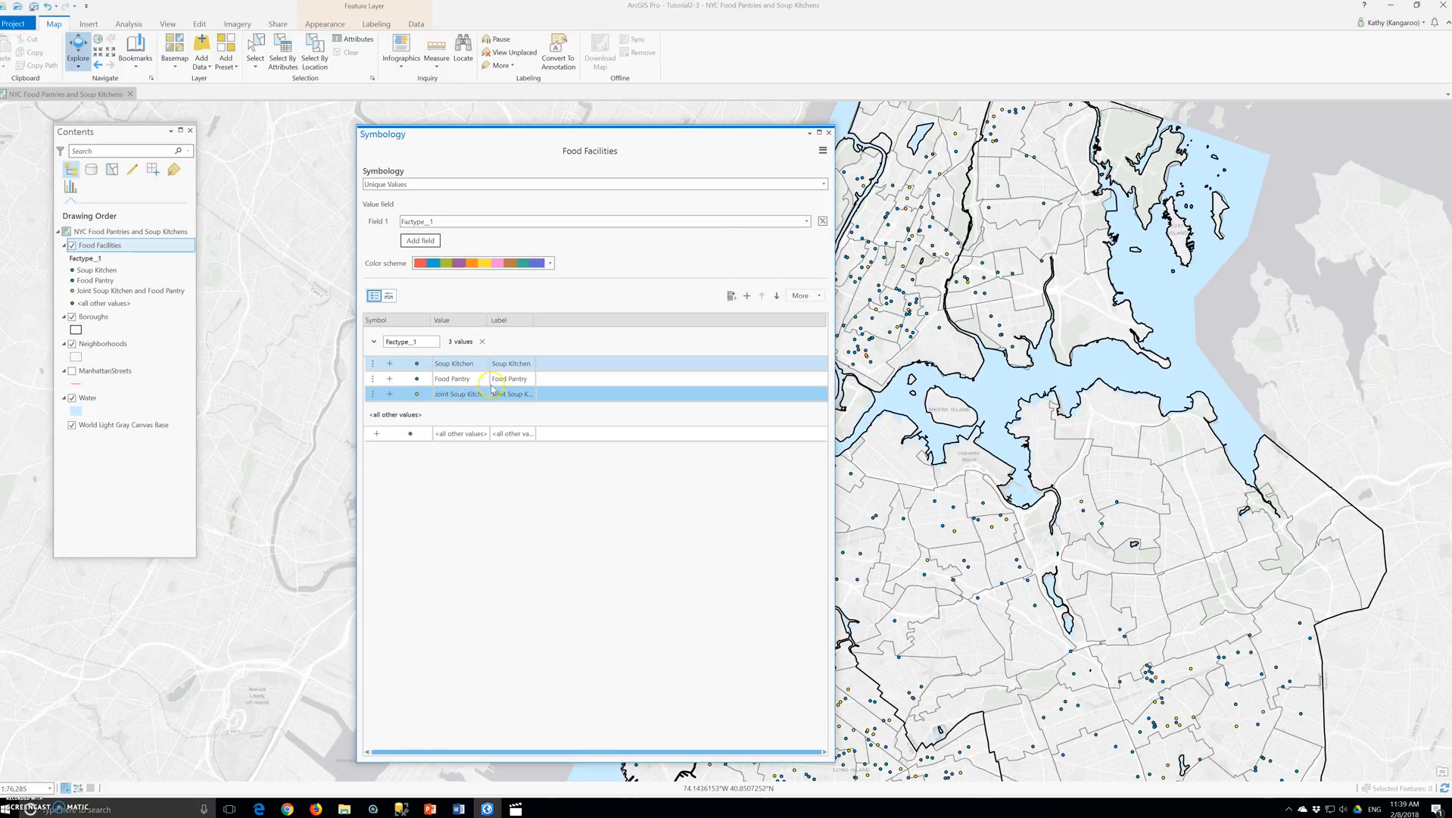
click(491, 392)
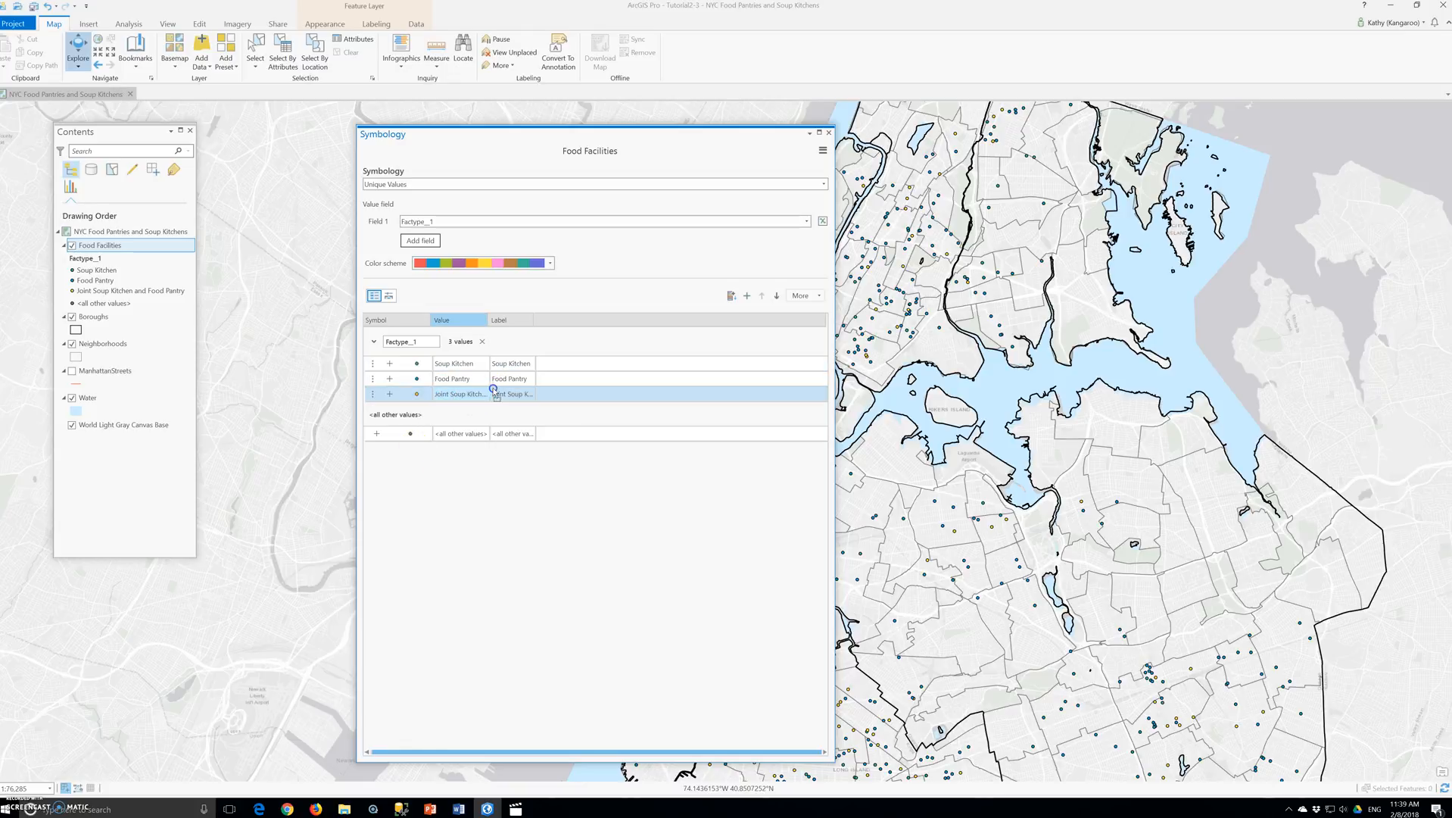
click(536, 391)
drag(488, 320, 606, 325)
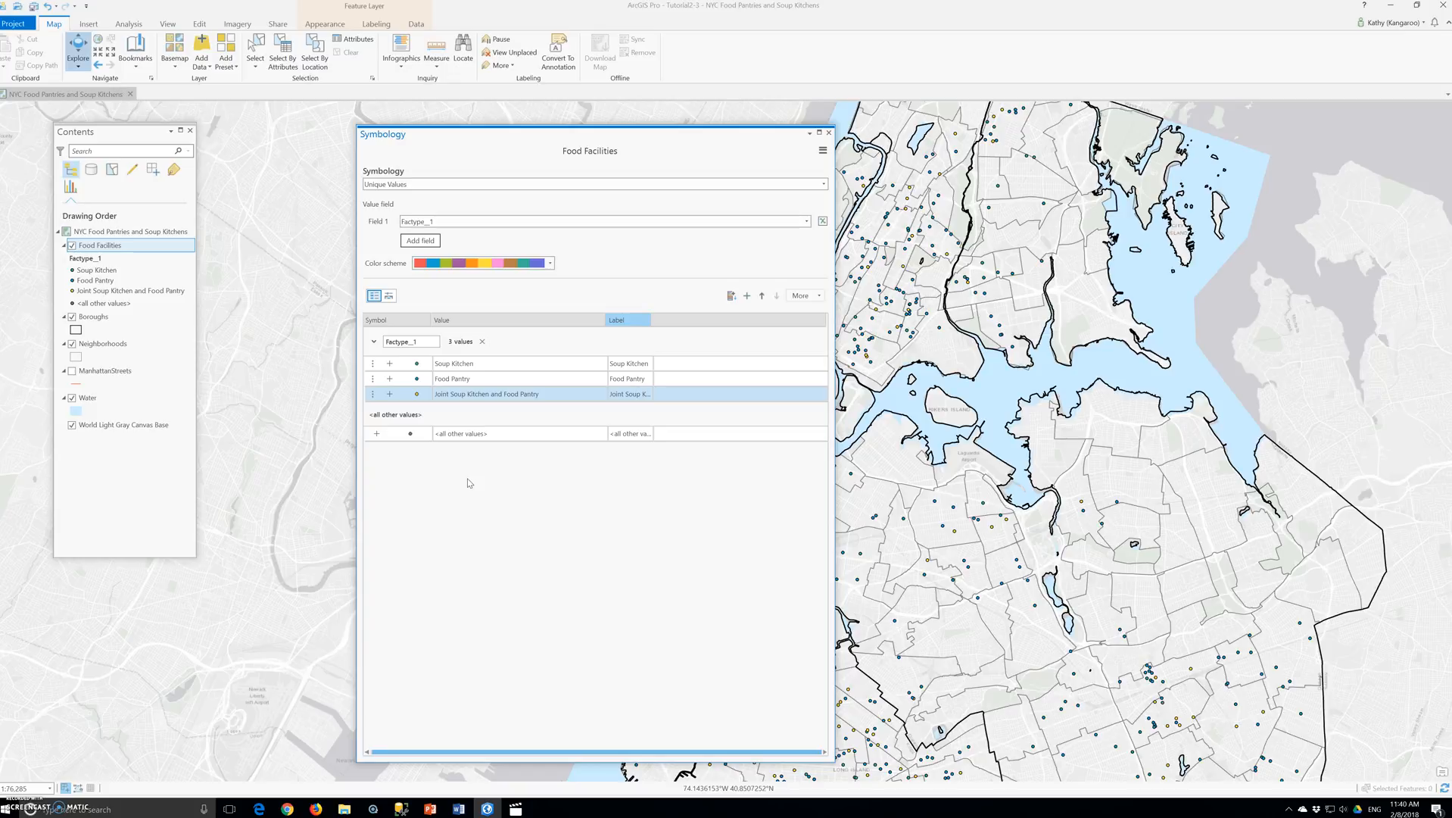
- Assign the Square 3 symbol from the gallery to the Soup Kitchen class
ctrl+click(436, 380)
click(417, 366)
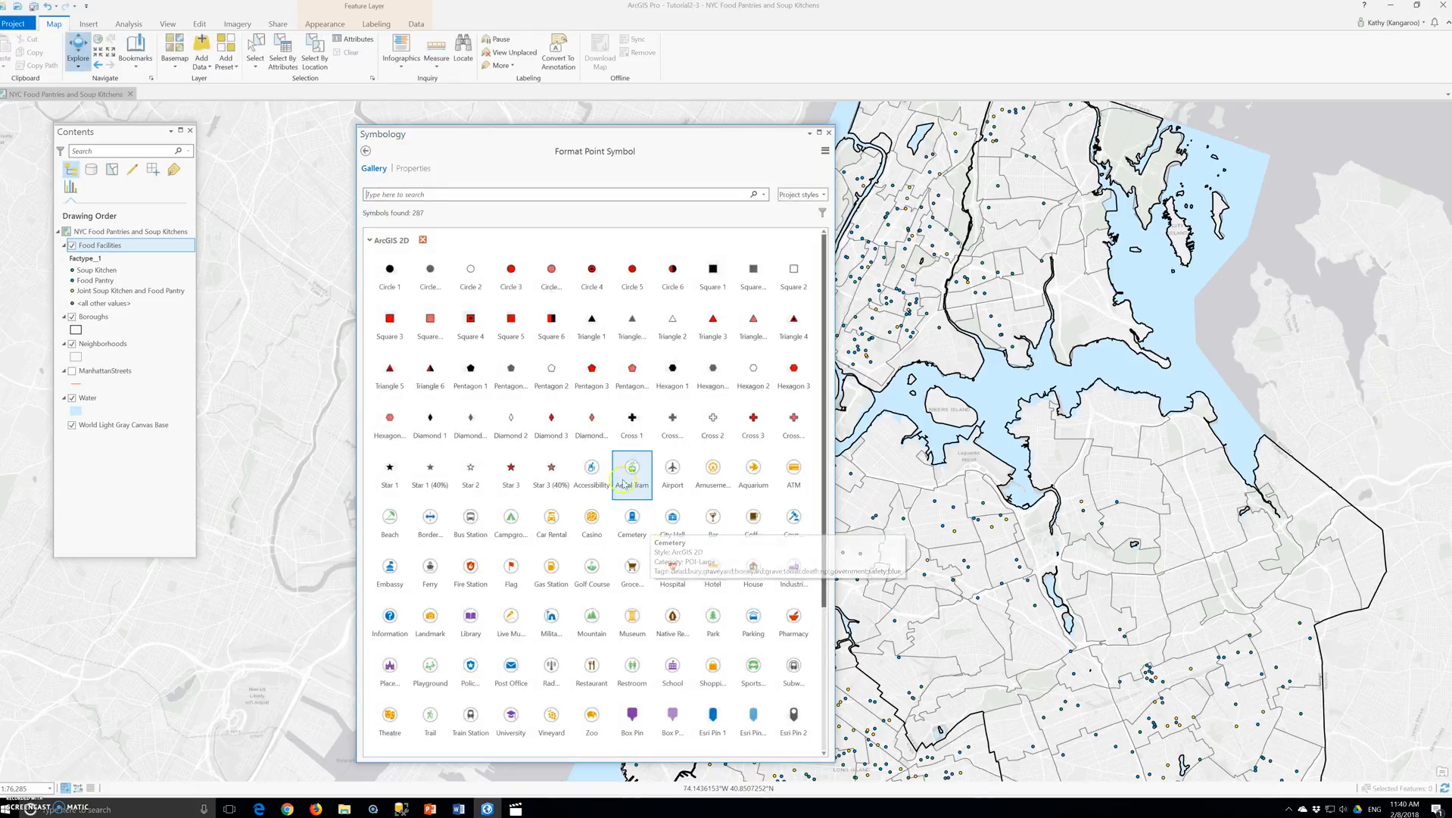
click(393, 330)
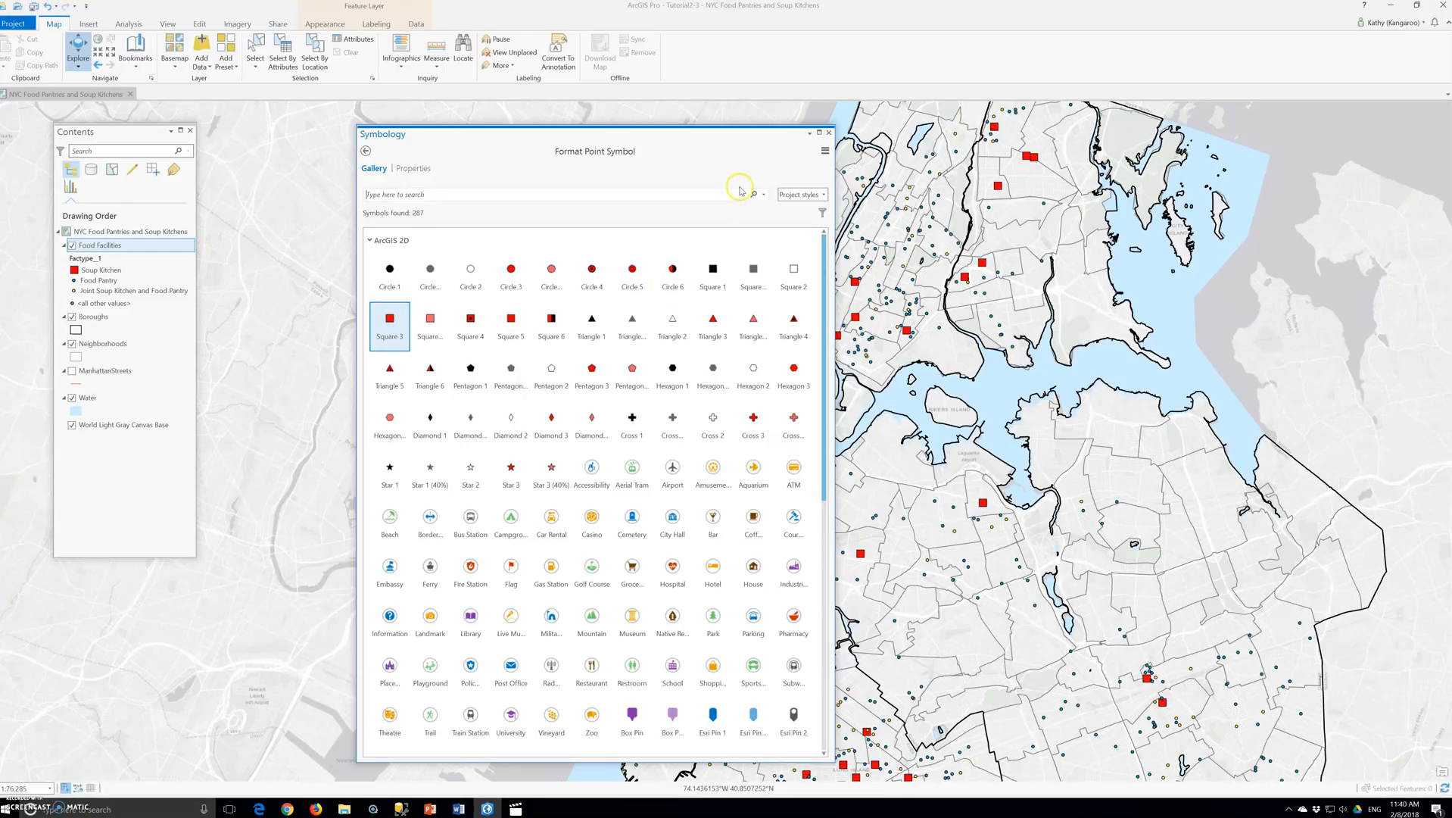
- Set the Soup Kitchen symbol's color to Mars Red and its size to 8 pt, and apply the changes
click(413, 168)
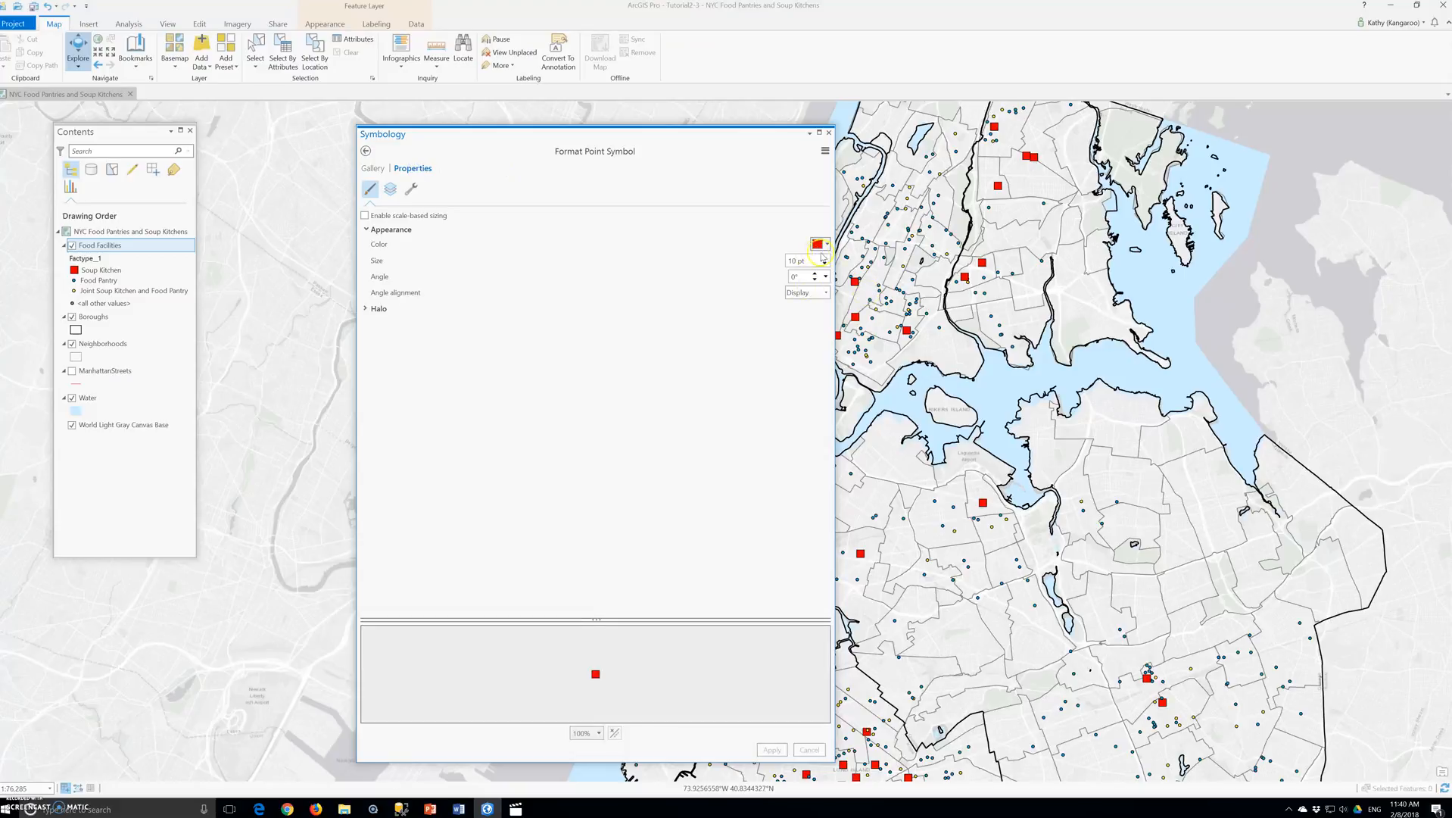
click(827, 245)
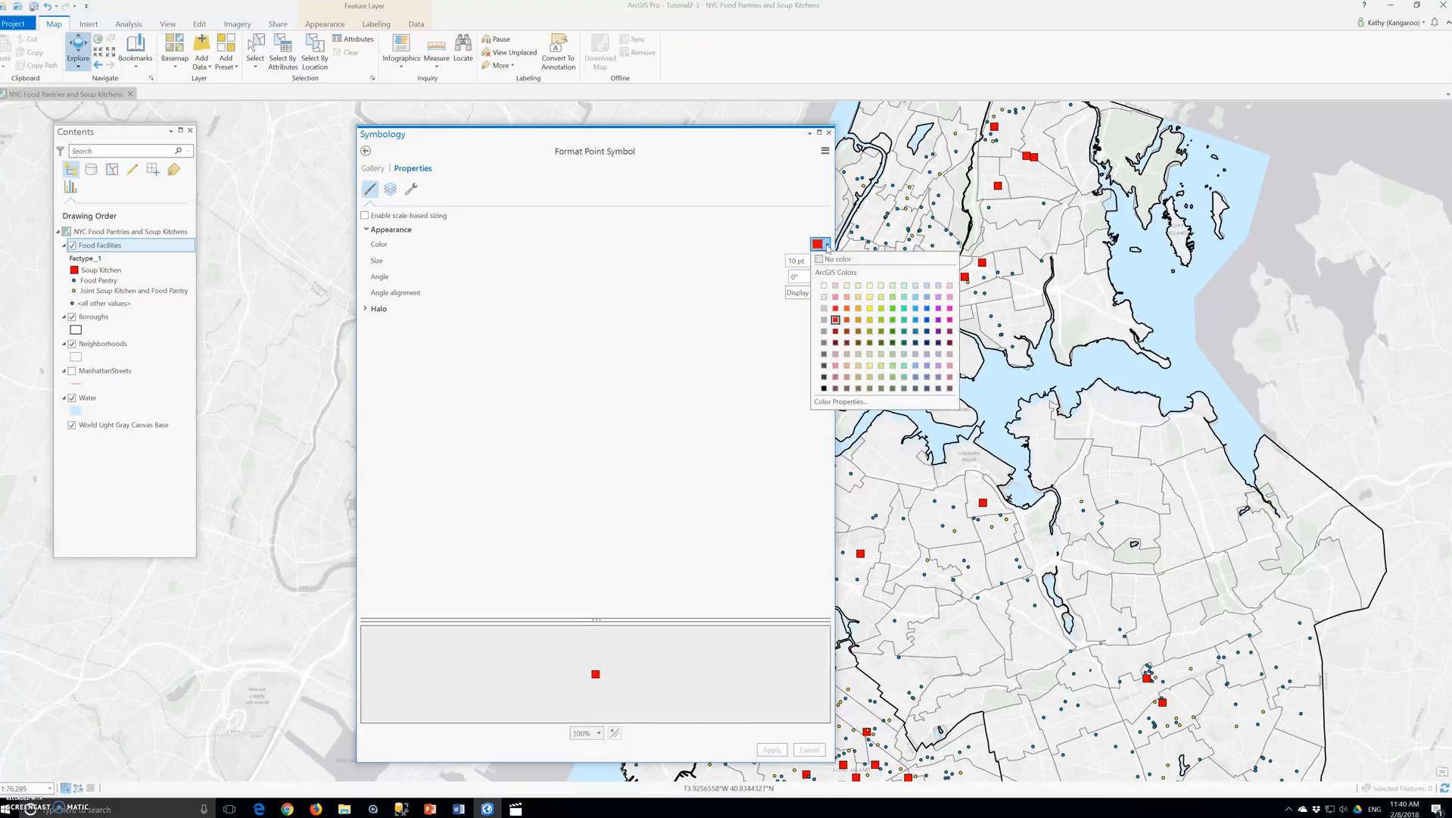
click(836, 312)
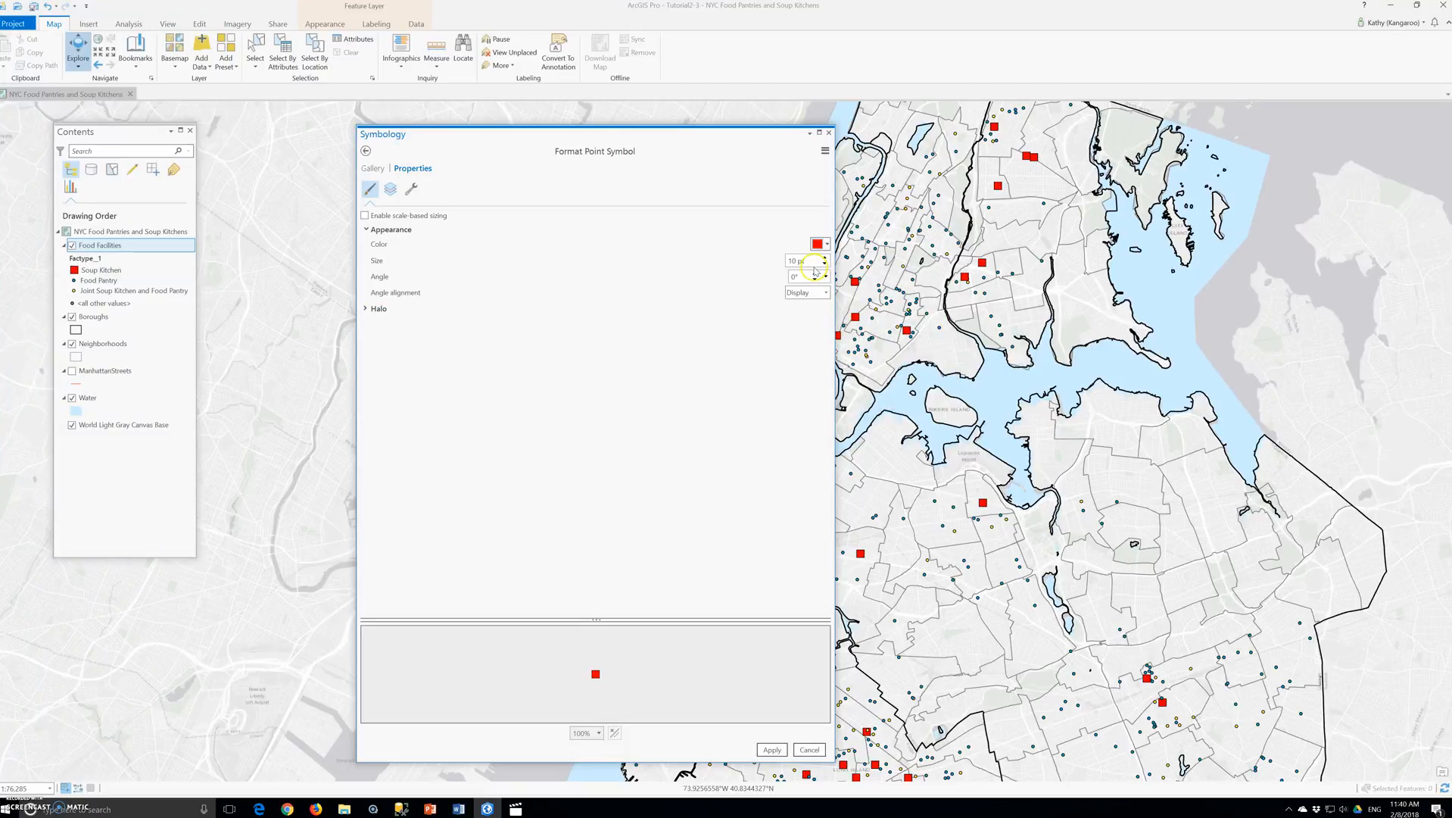
drag(795, 260, 782, 261)
text(8)
click(770, 312)
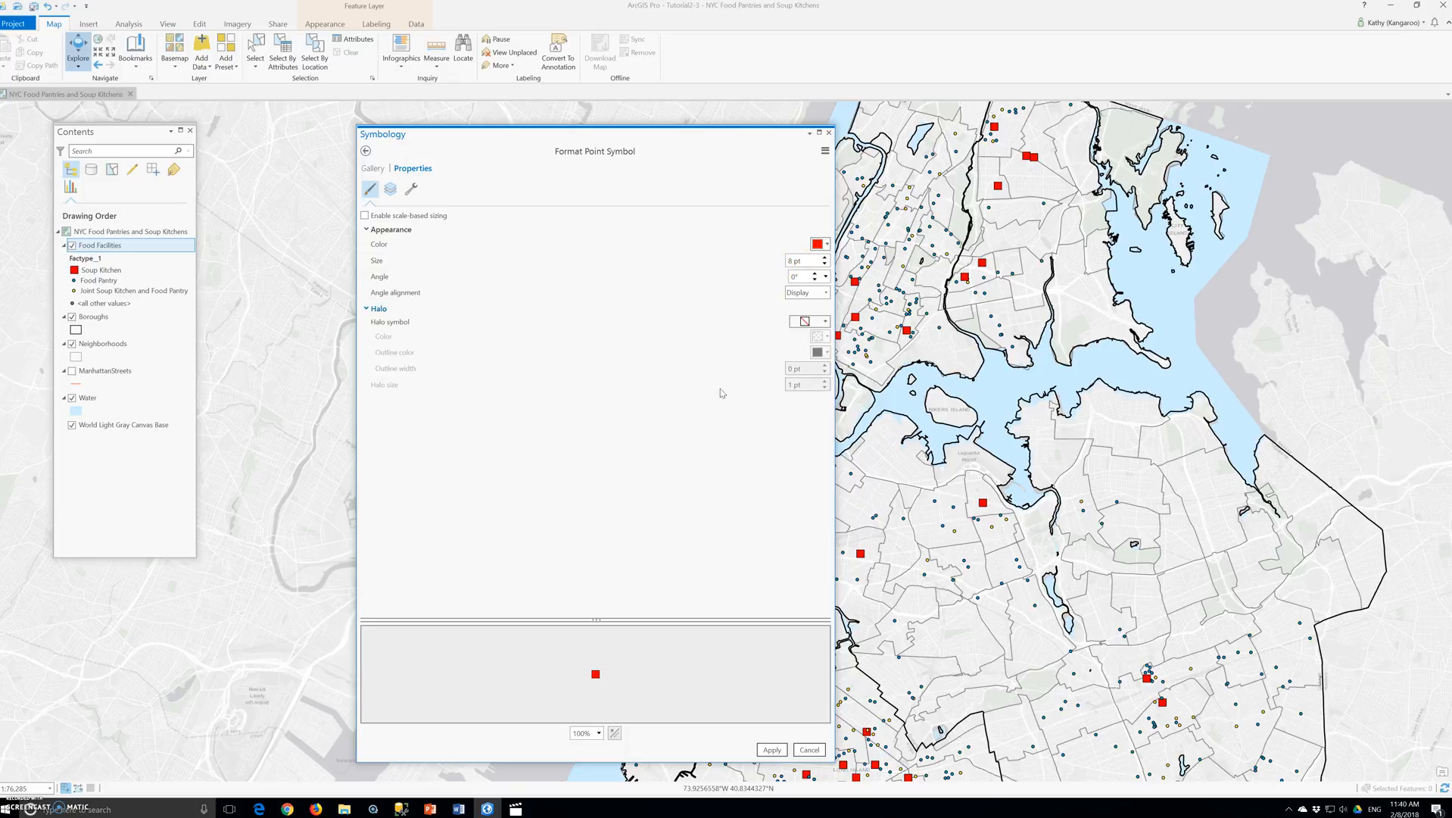
click(771, 749)
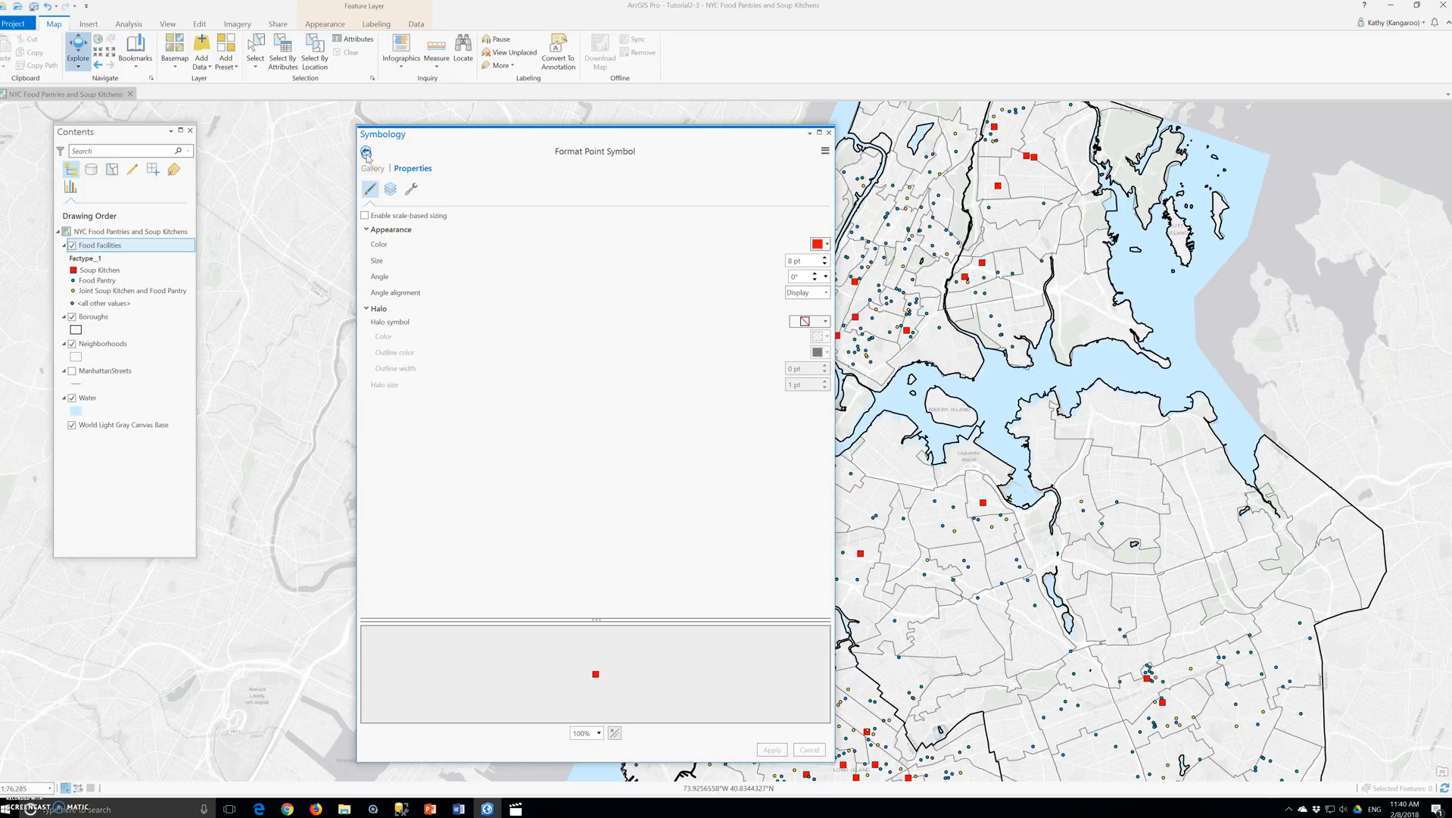
click(367, 154)
- Assign the Circle 3 symbol from the gallery to the Food Pantry class
click(457, 385)
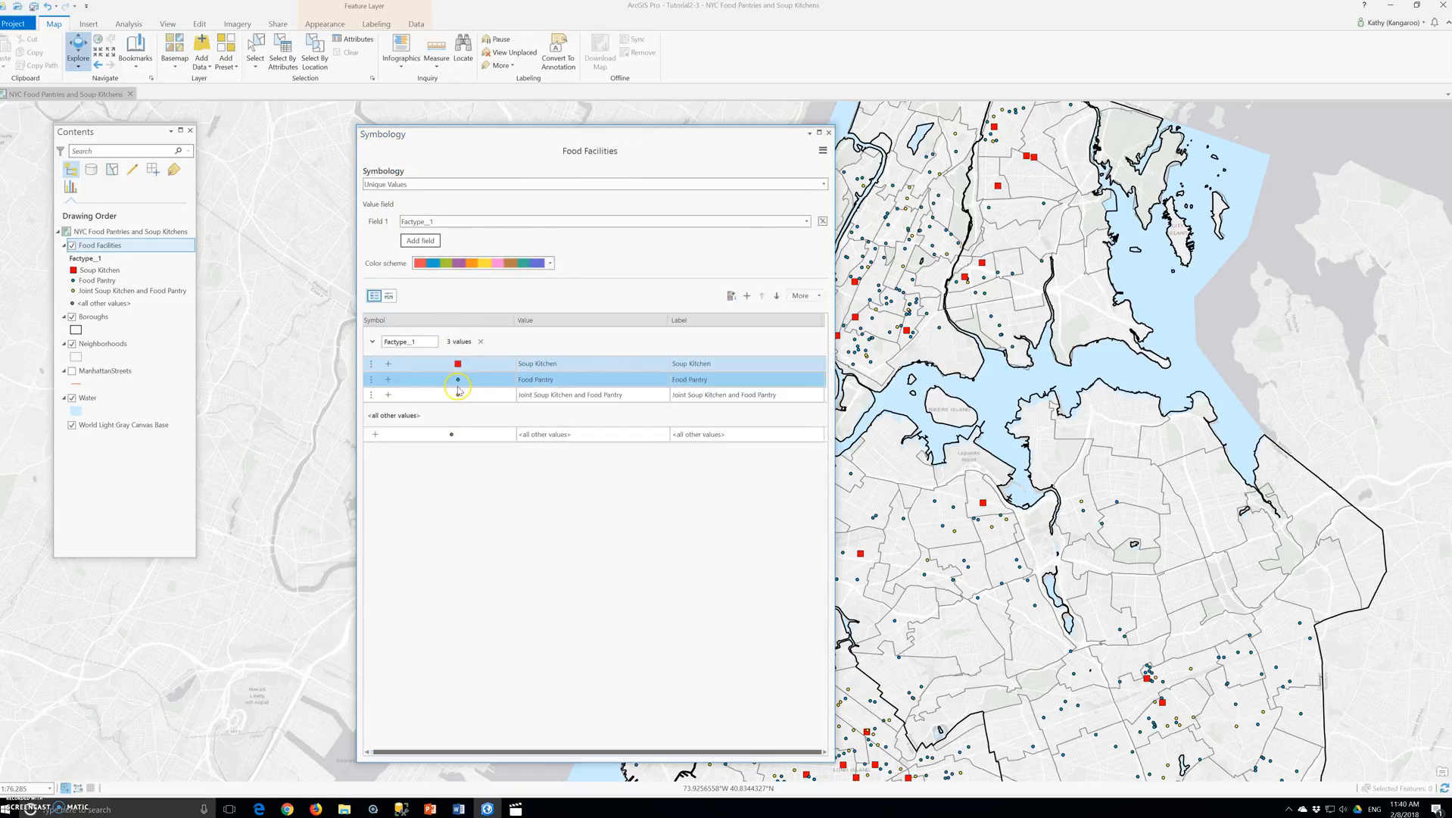
click(457, 386)
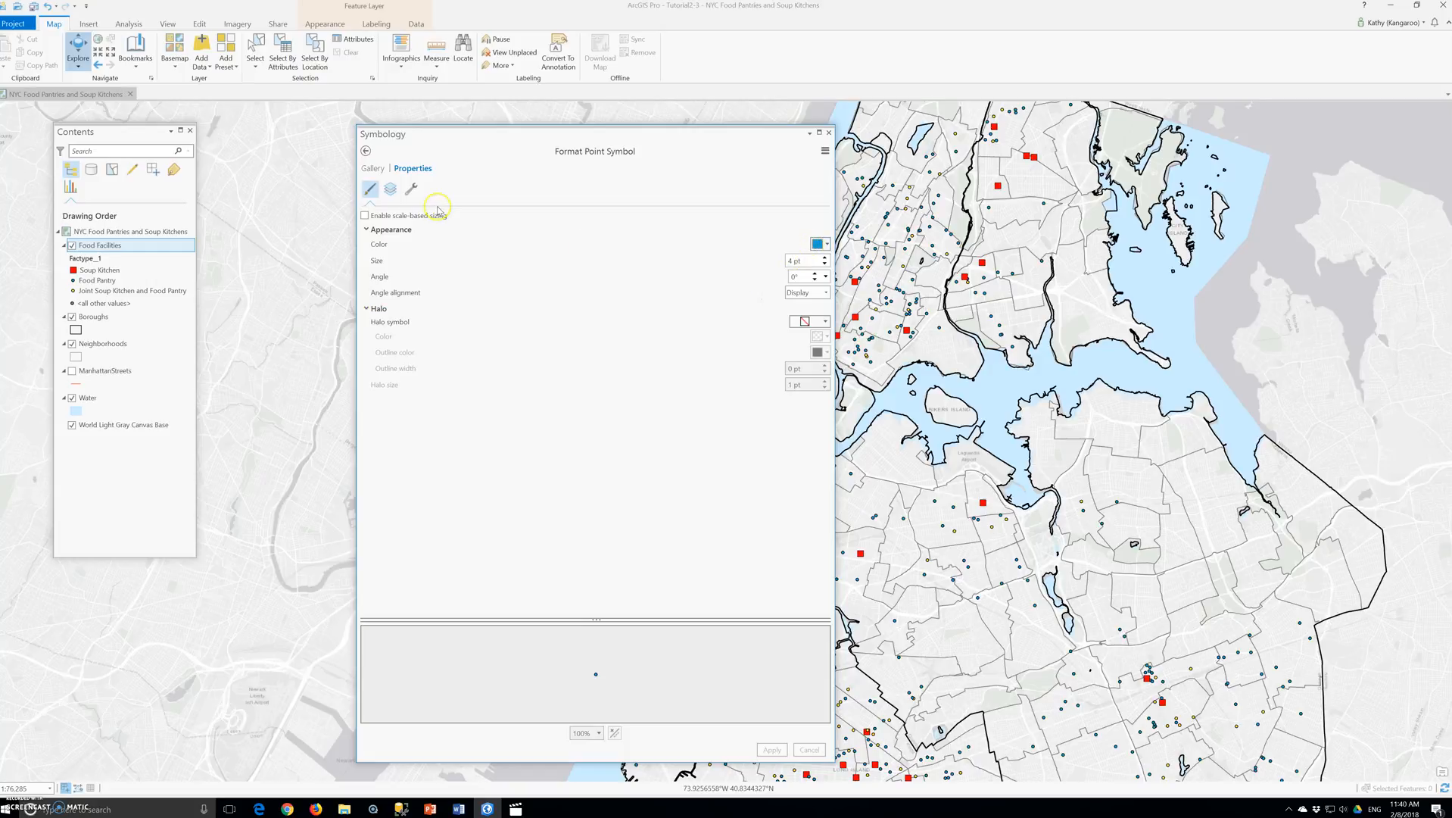
click(373, 169)
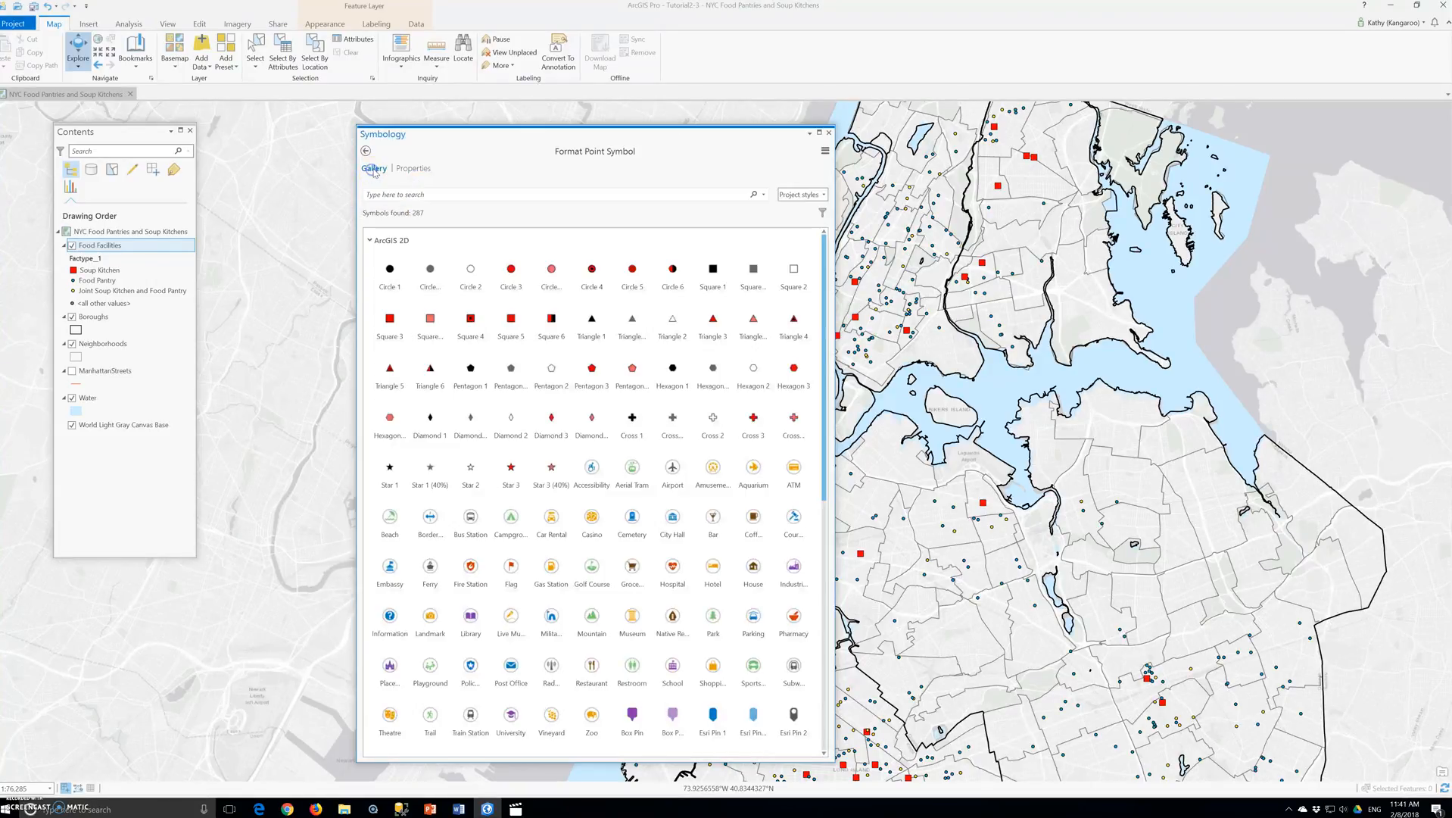
click(512, 274)
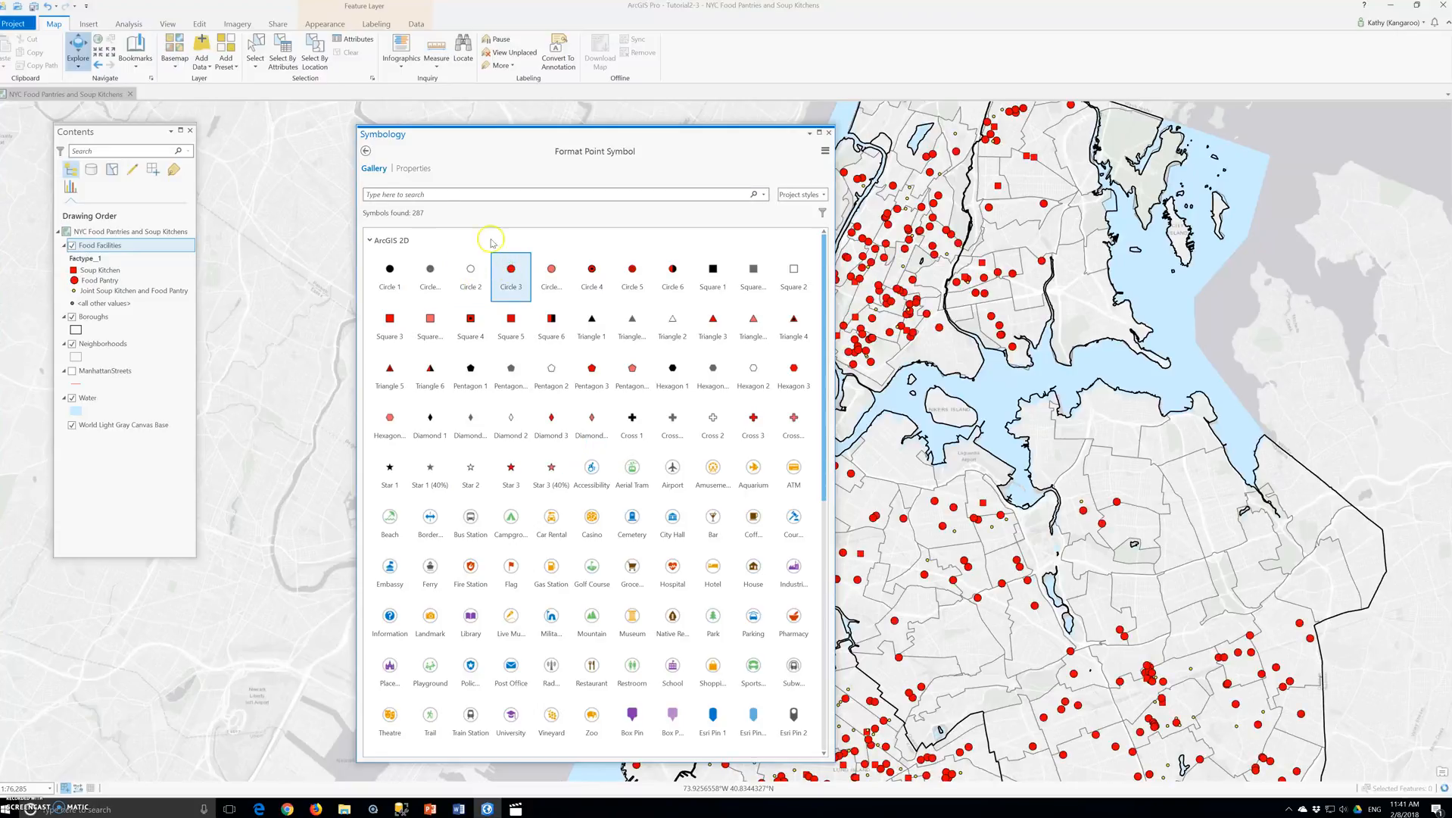
- Set the Food Pantry symbol's color to a bright blue and its size to 8 pt, apply the changes and return to the class list
click(414, 169)
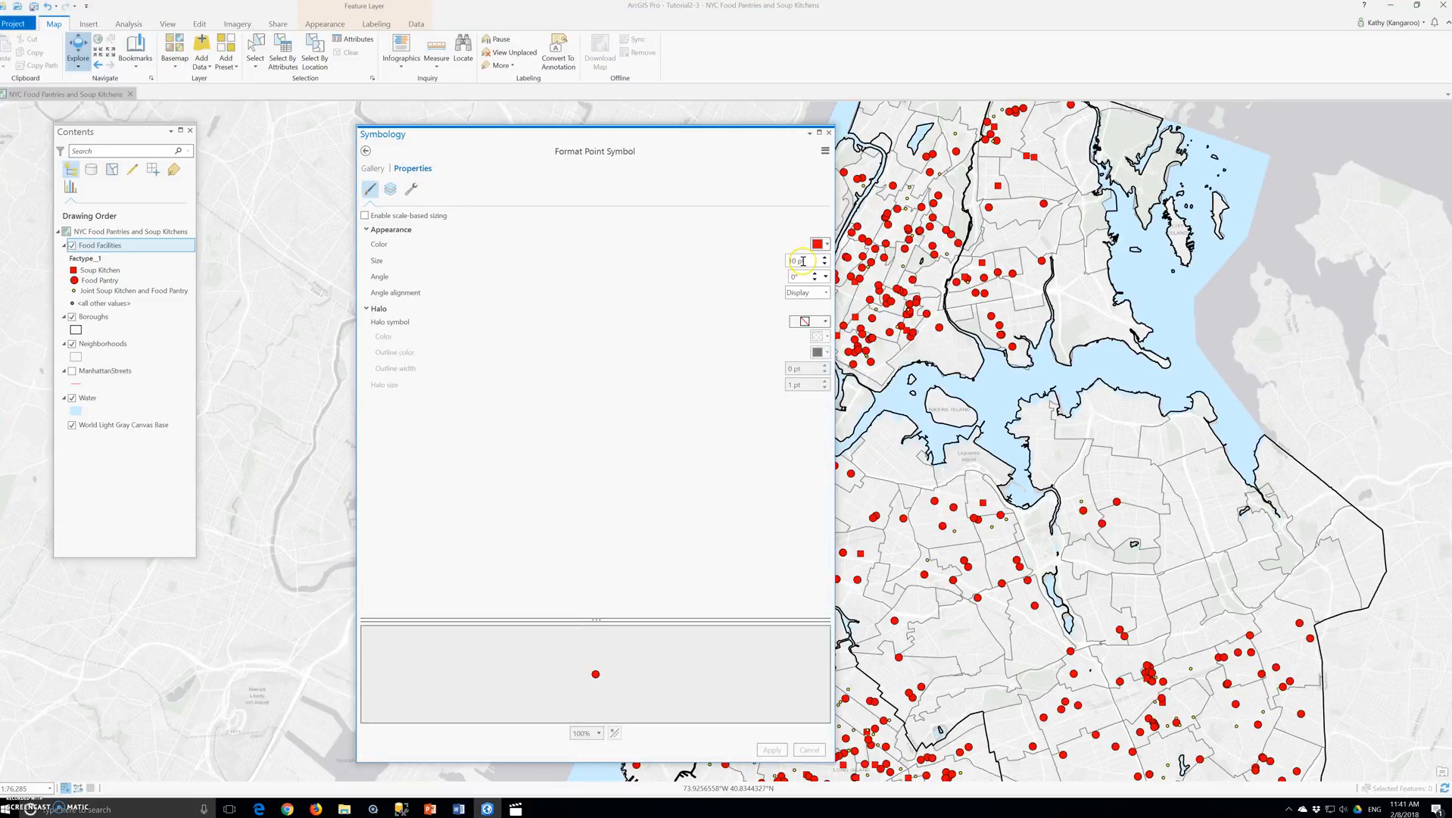
click(825, 244)
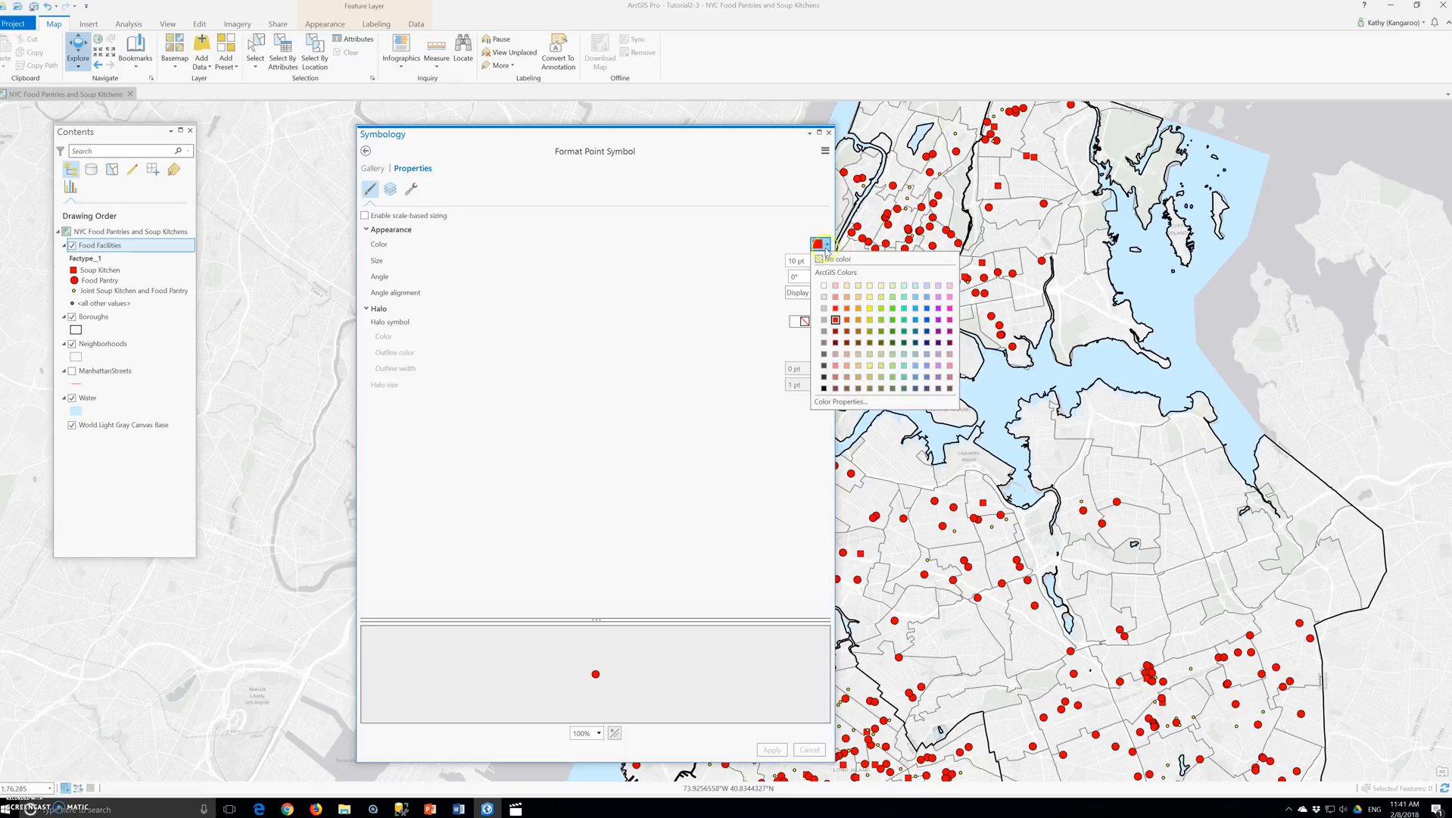
click(905, 355)
click(928, 344)
click(927, 309)
click(927, 309)
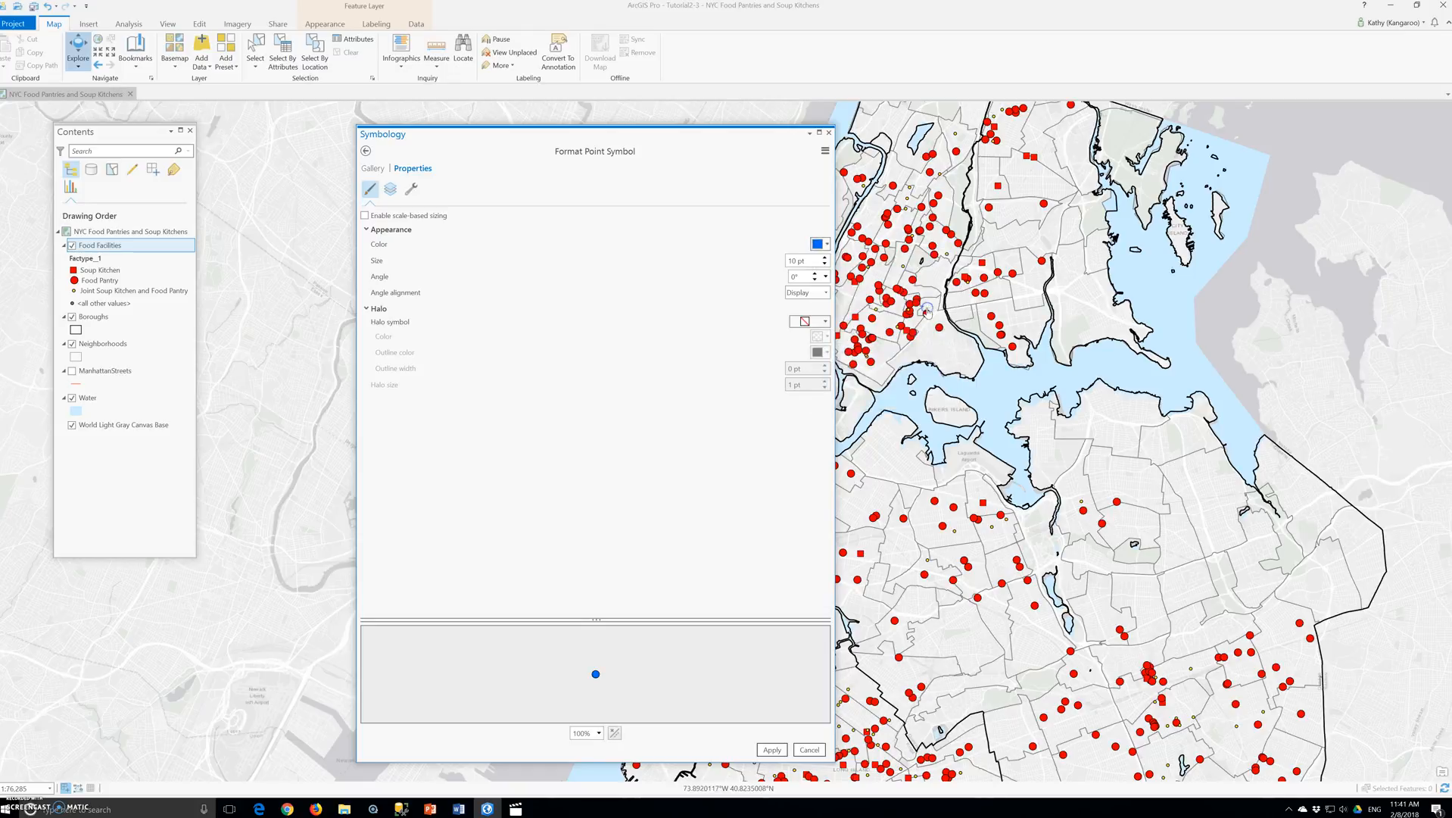
double_click(797, 260)
text(8)
click(772, 749)
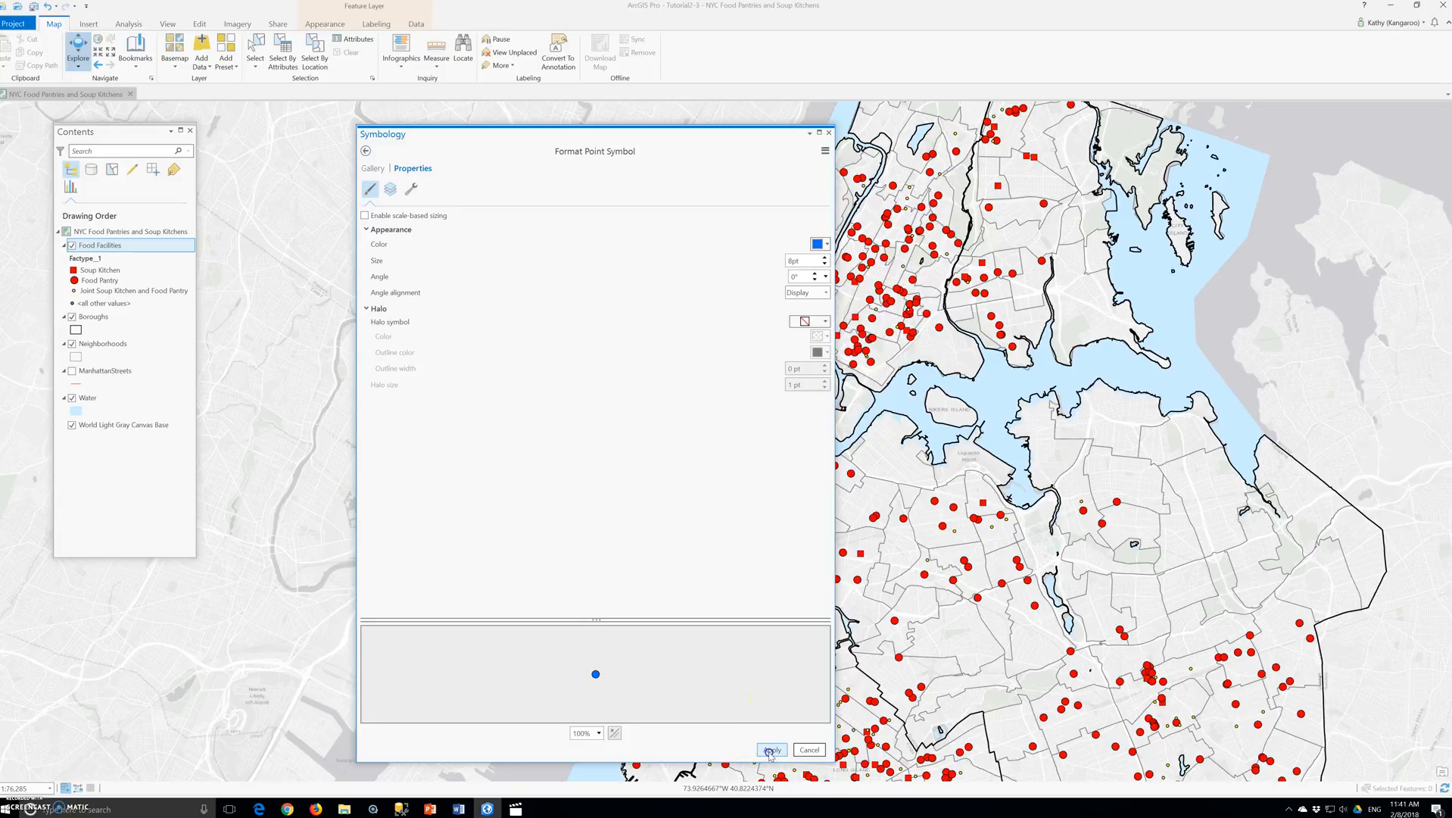
click(367, 152)
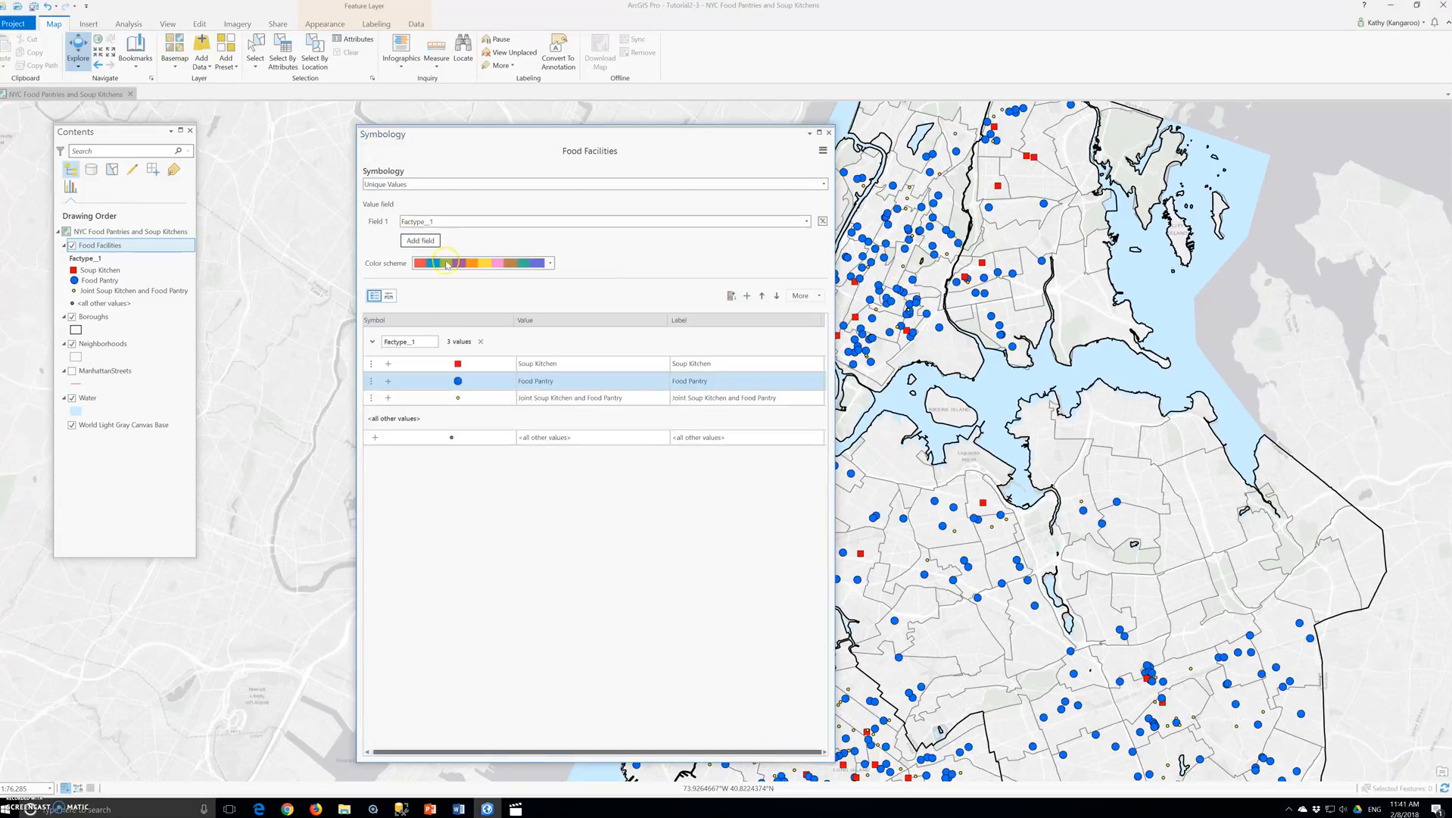
- Assign the Cross 3 symbol from the gallery to the Joint Soup Kitchen and Food Pantry class
click(459, 400)
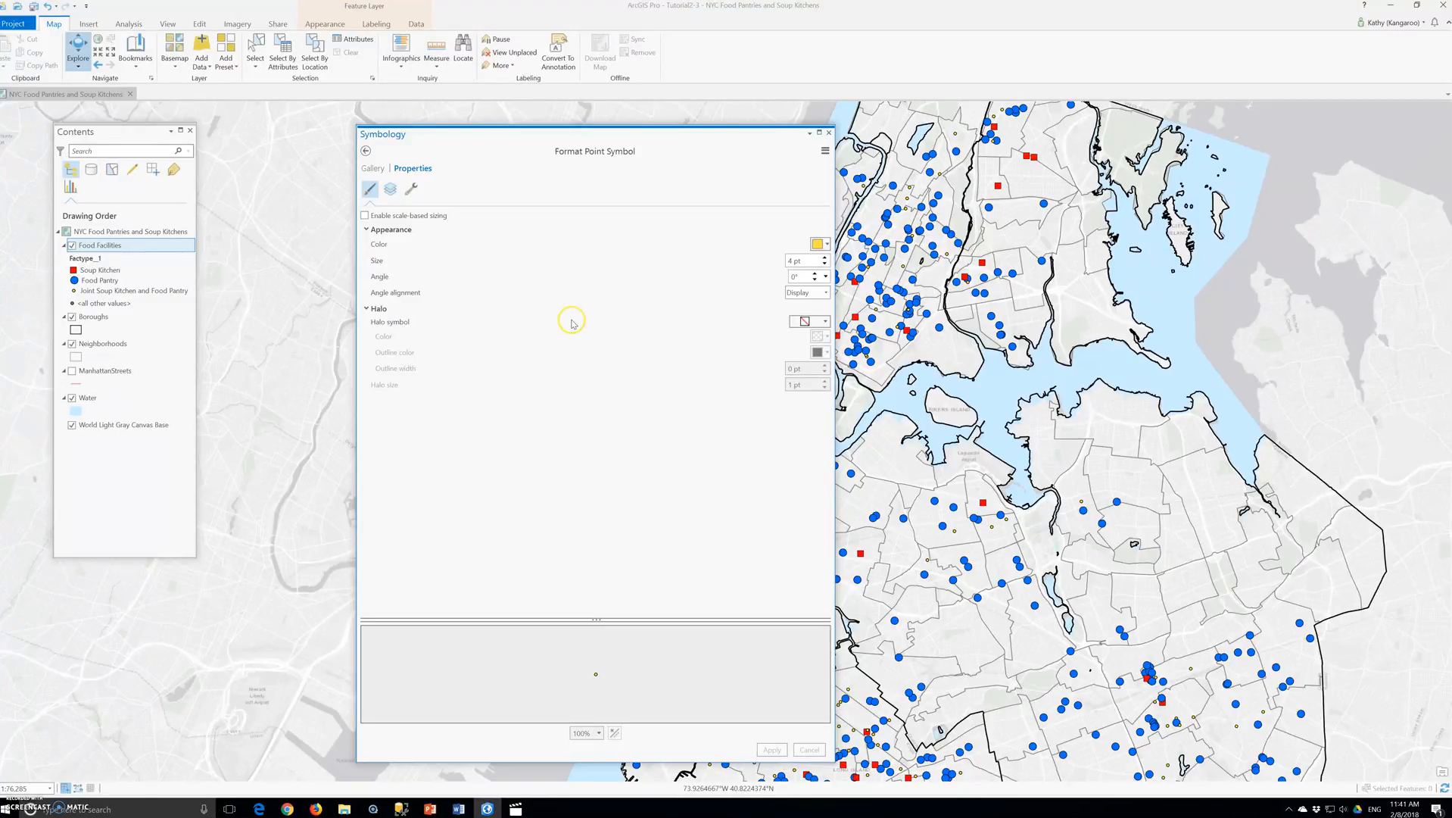
click(373, 168)
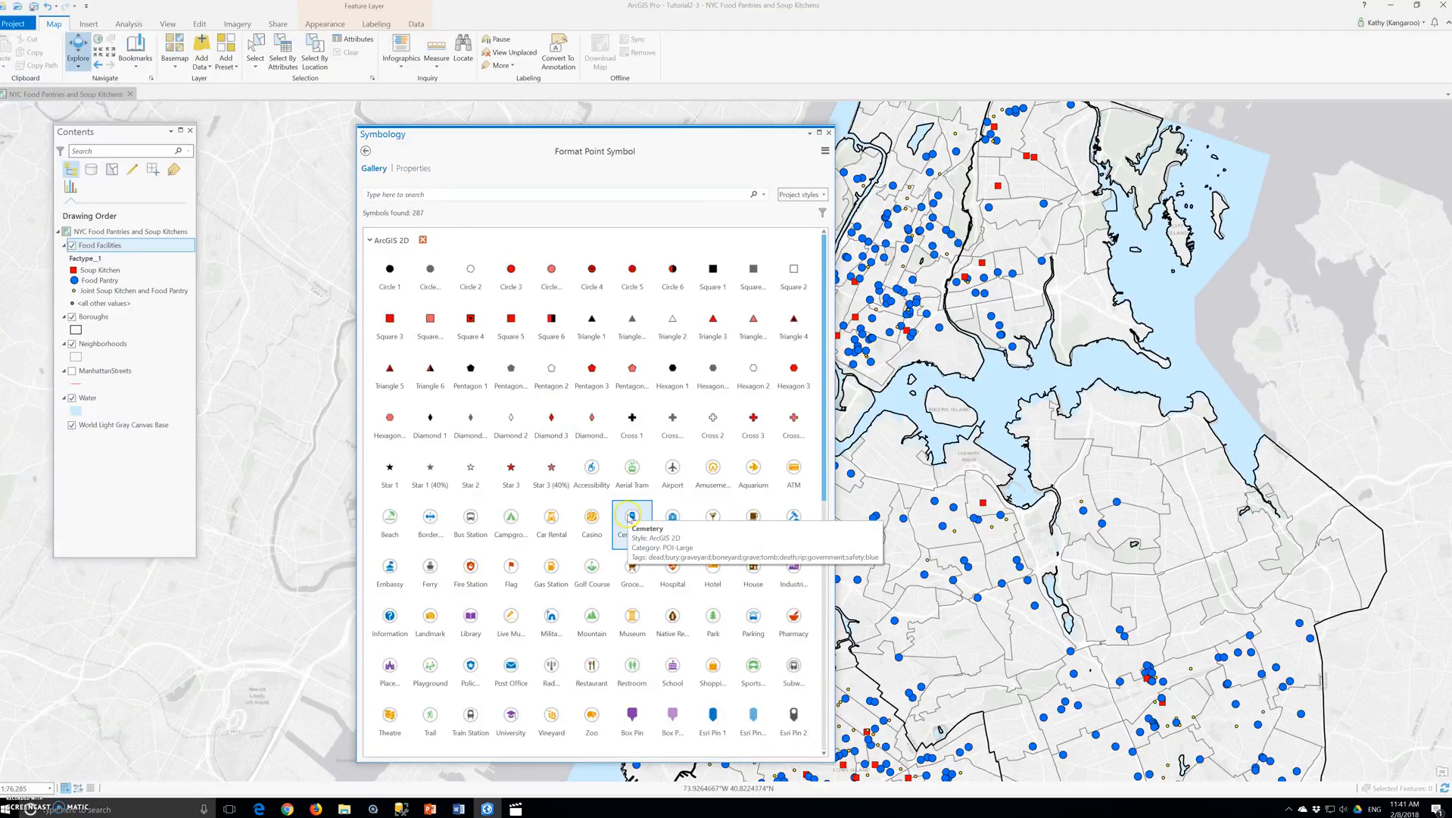
click(780, 424)
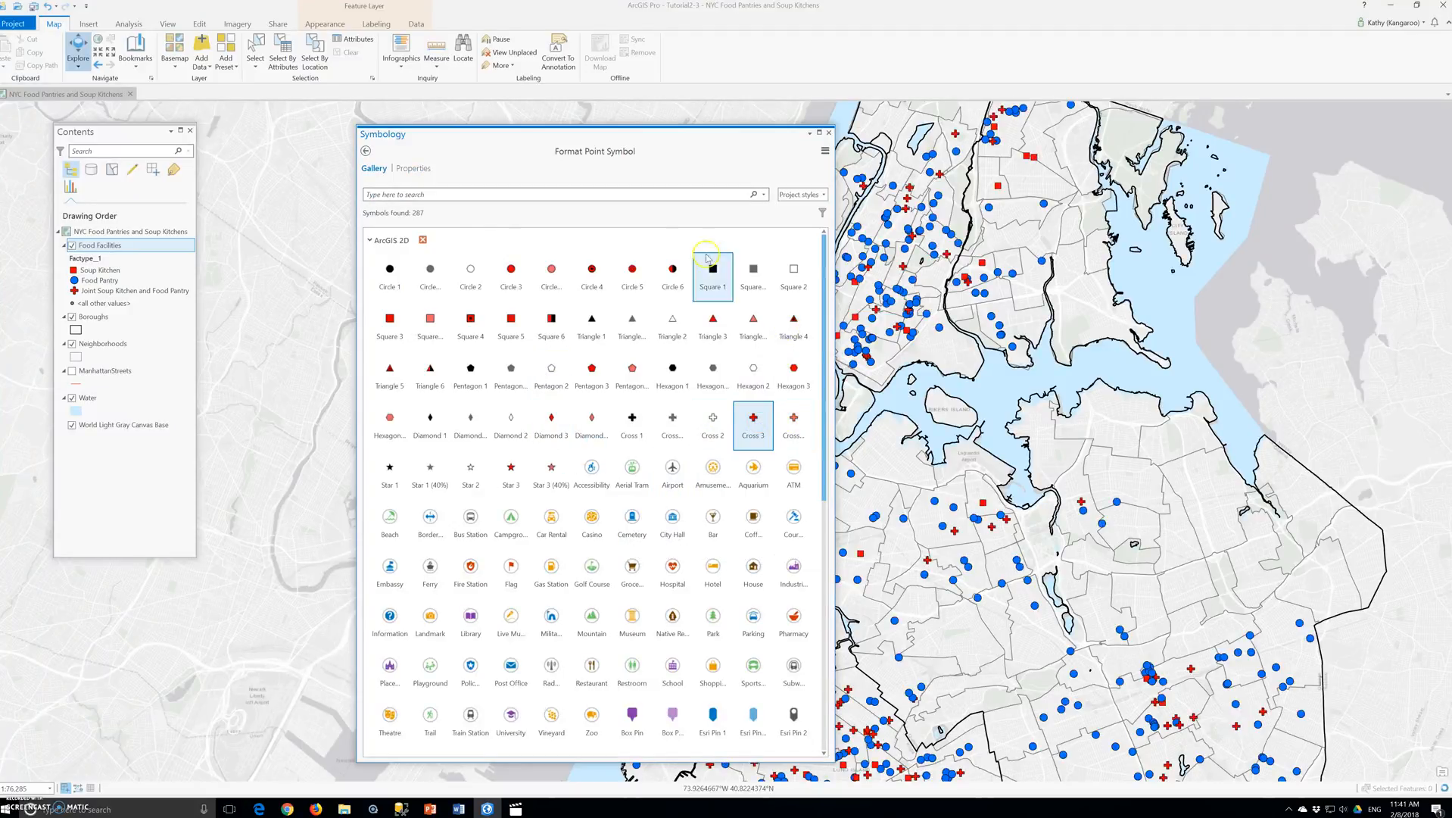
- Apply Solar Yellow as the joint class symbol's color and close the symbology settings
click(415, 169)
click(824, 245)
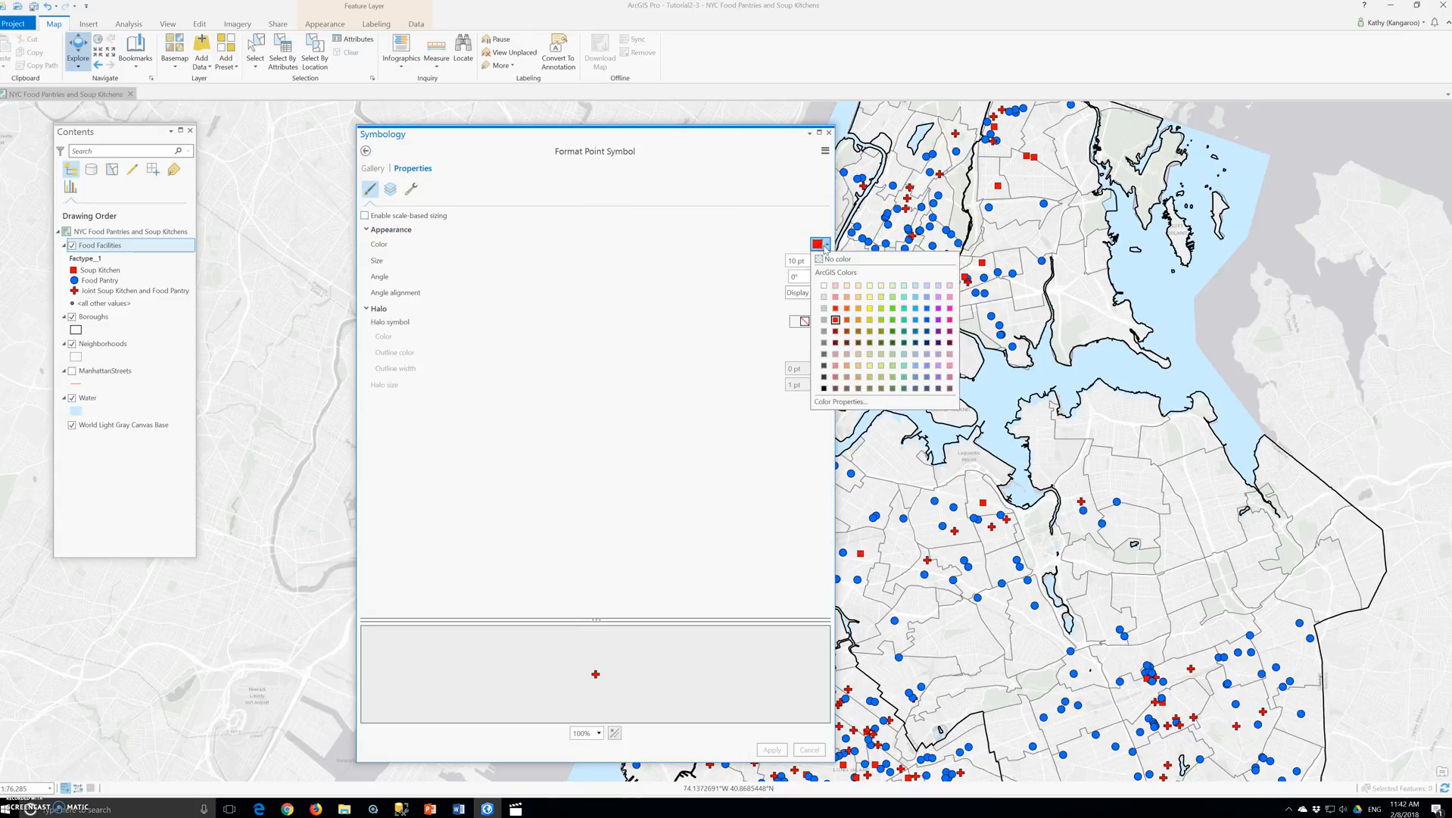
click(870, 309)
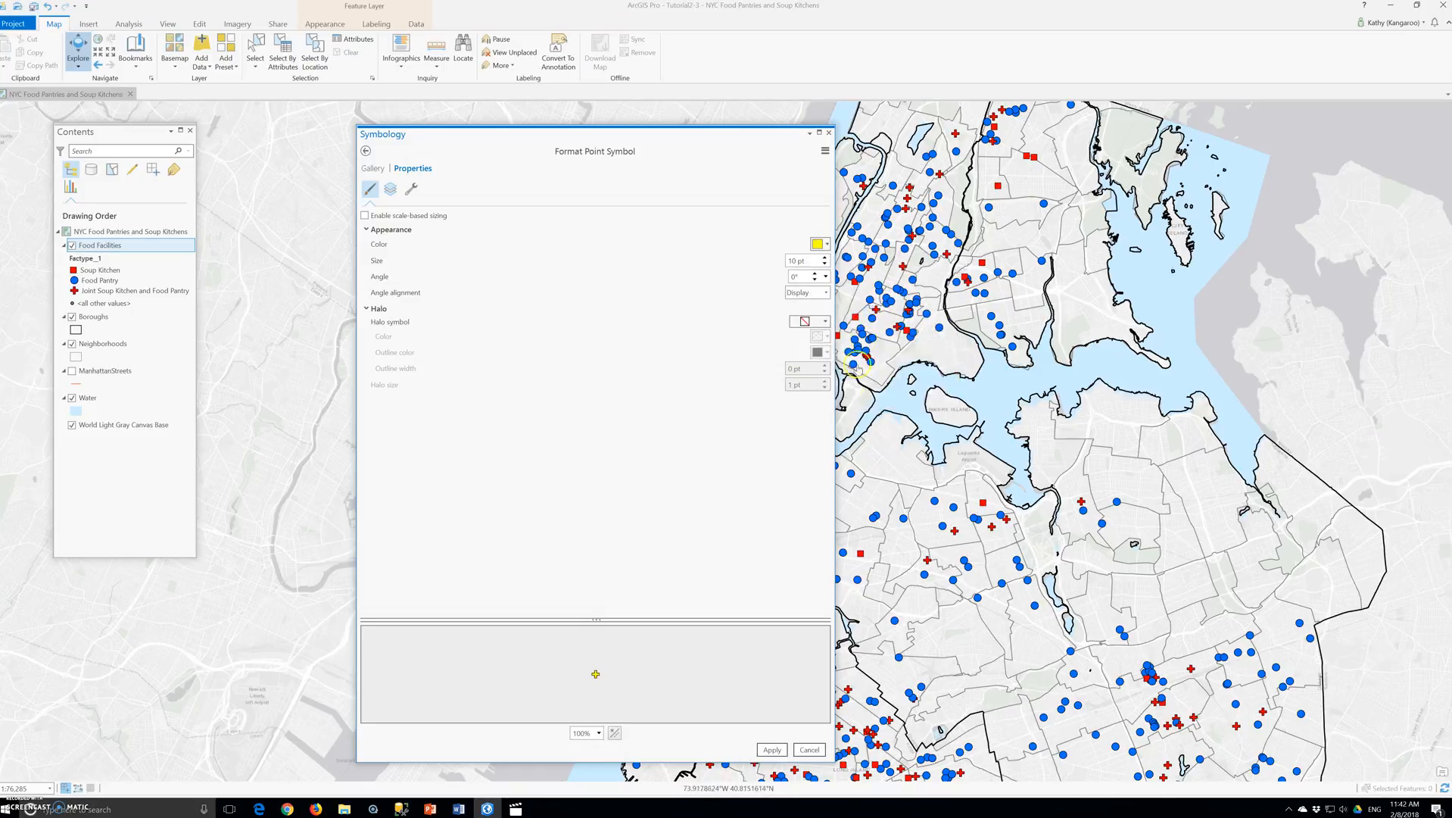
click(788, 259)
click(767, 751)
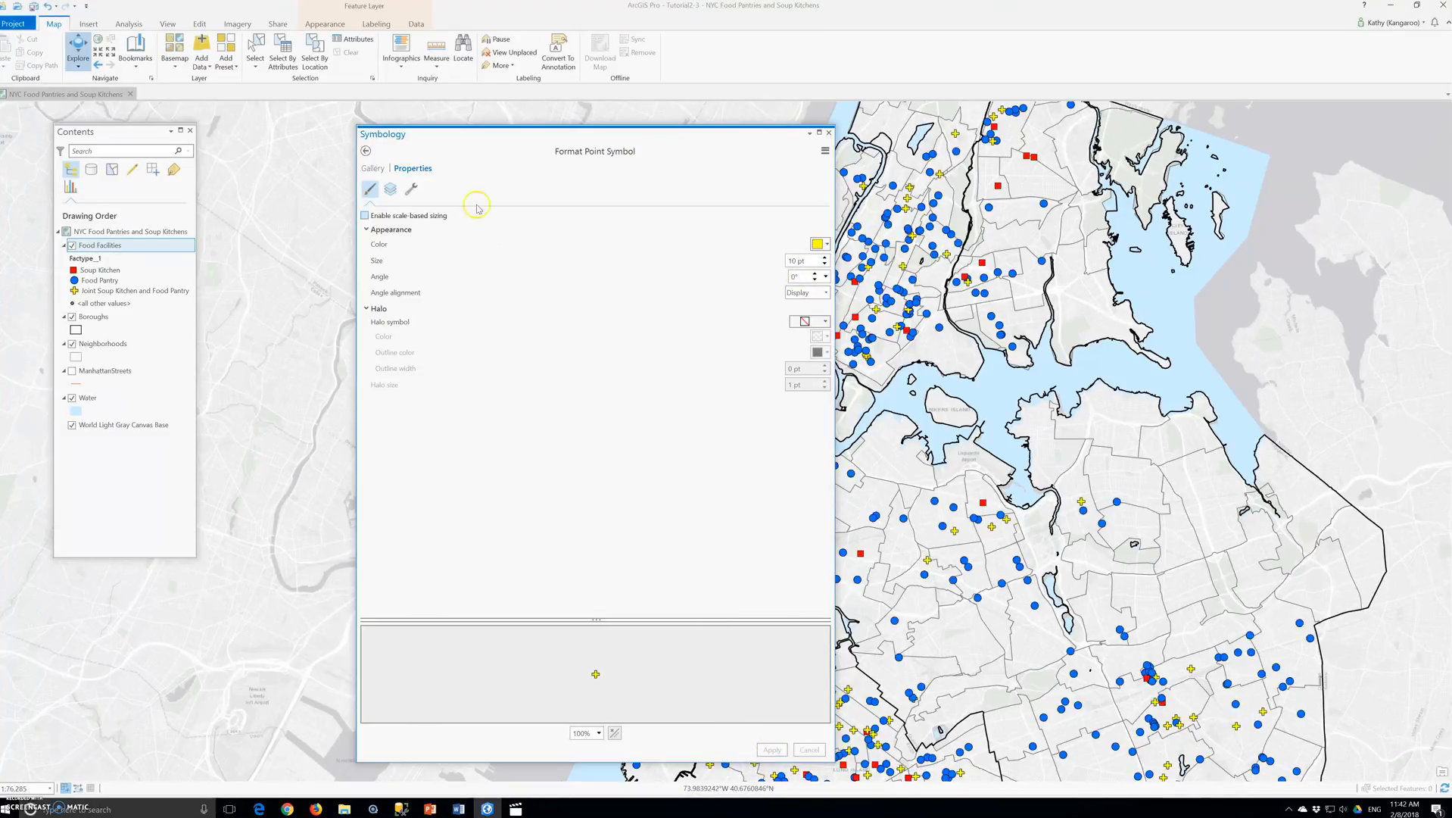
click(371, 169)
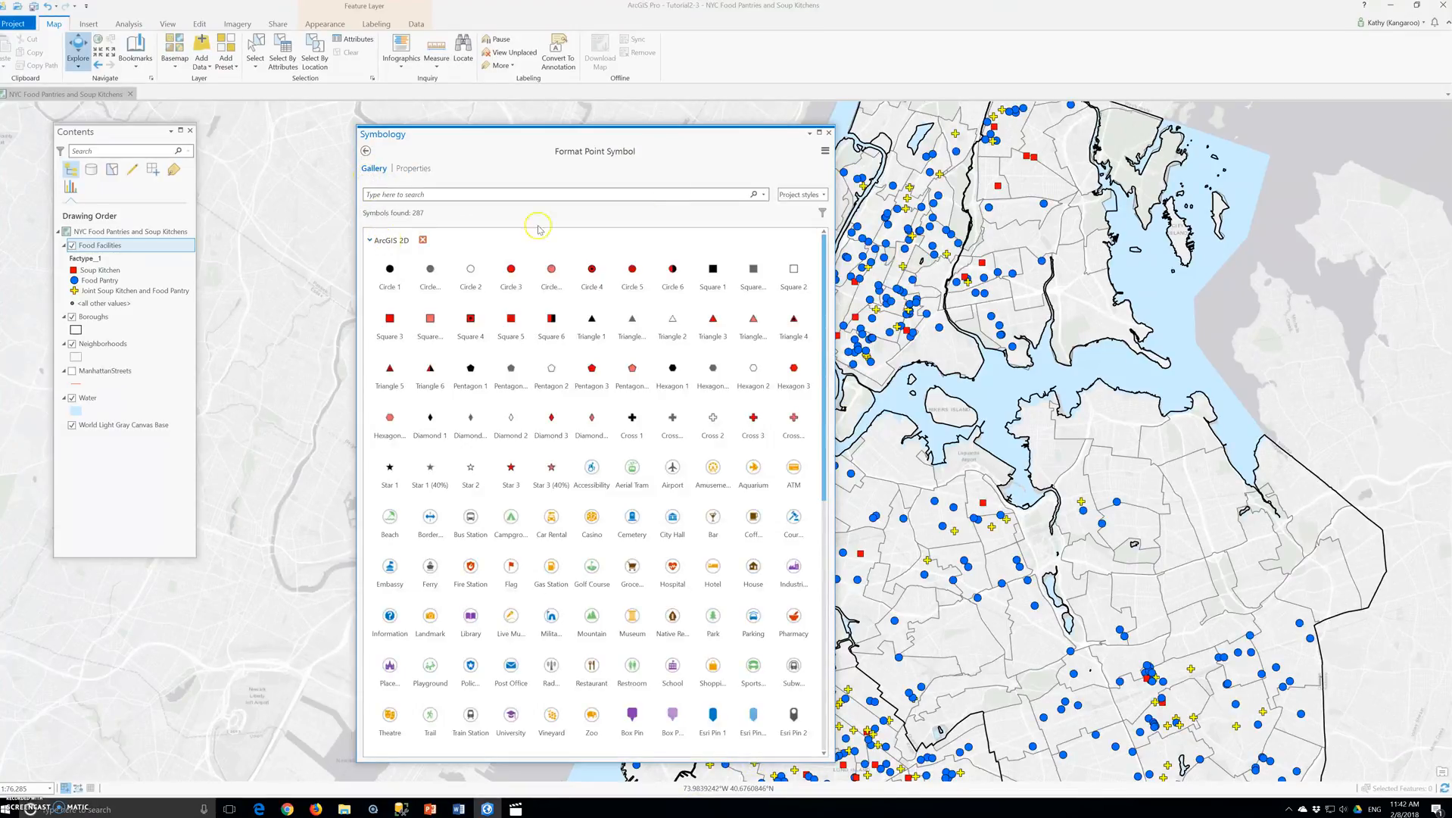
click(829, 134)
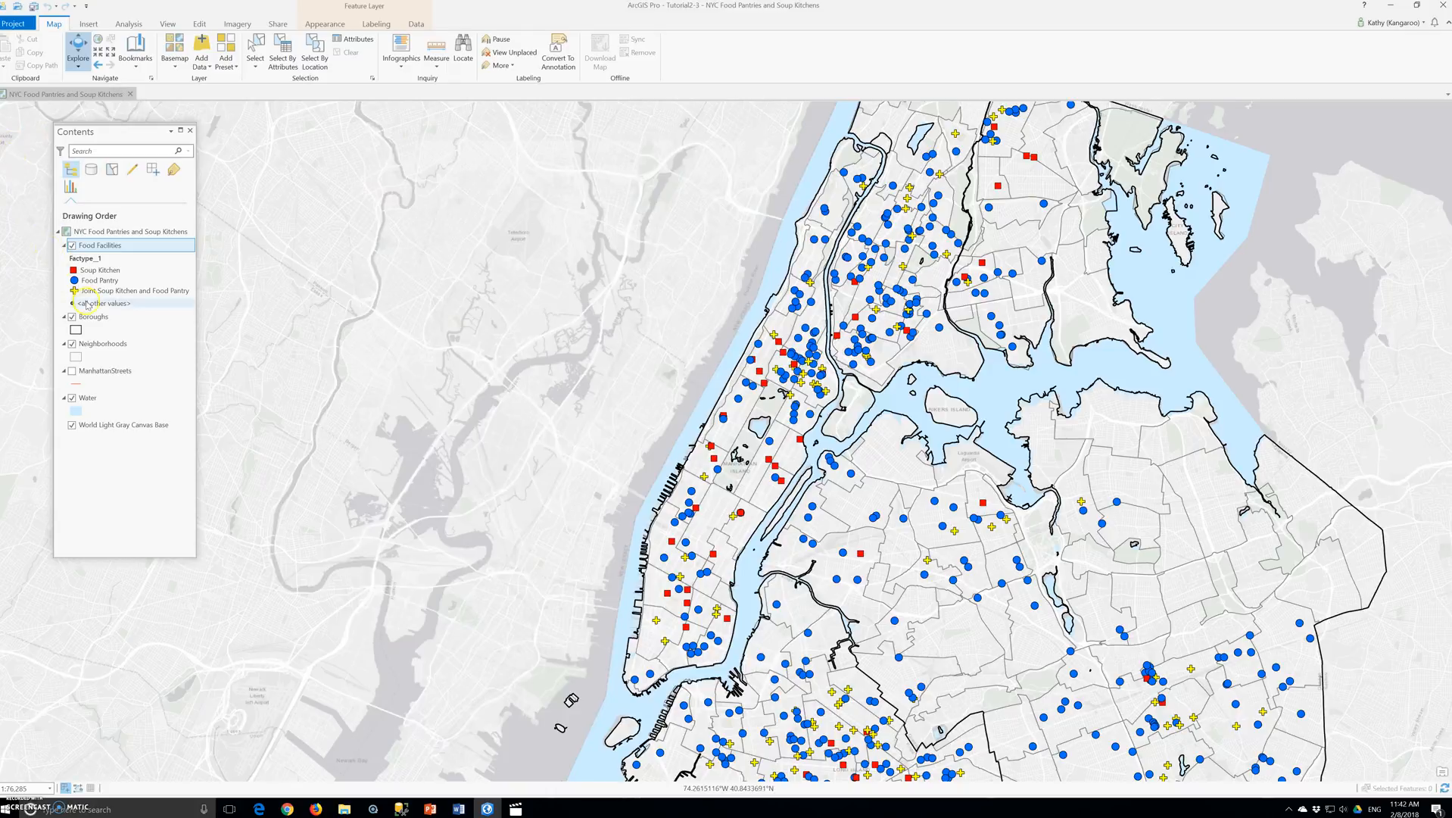
- Reopen the Food Facilities symbology and turn off the display of all other values
right_click(109, 247)
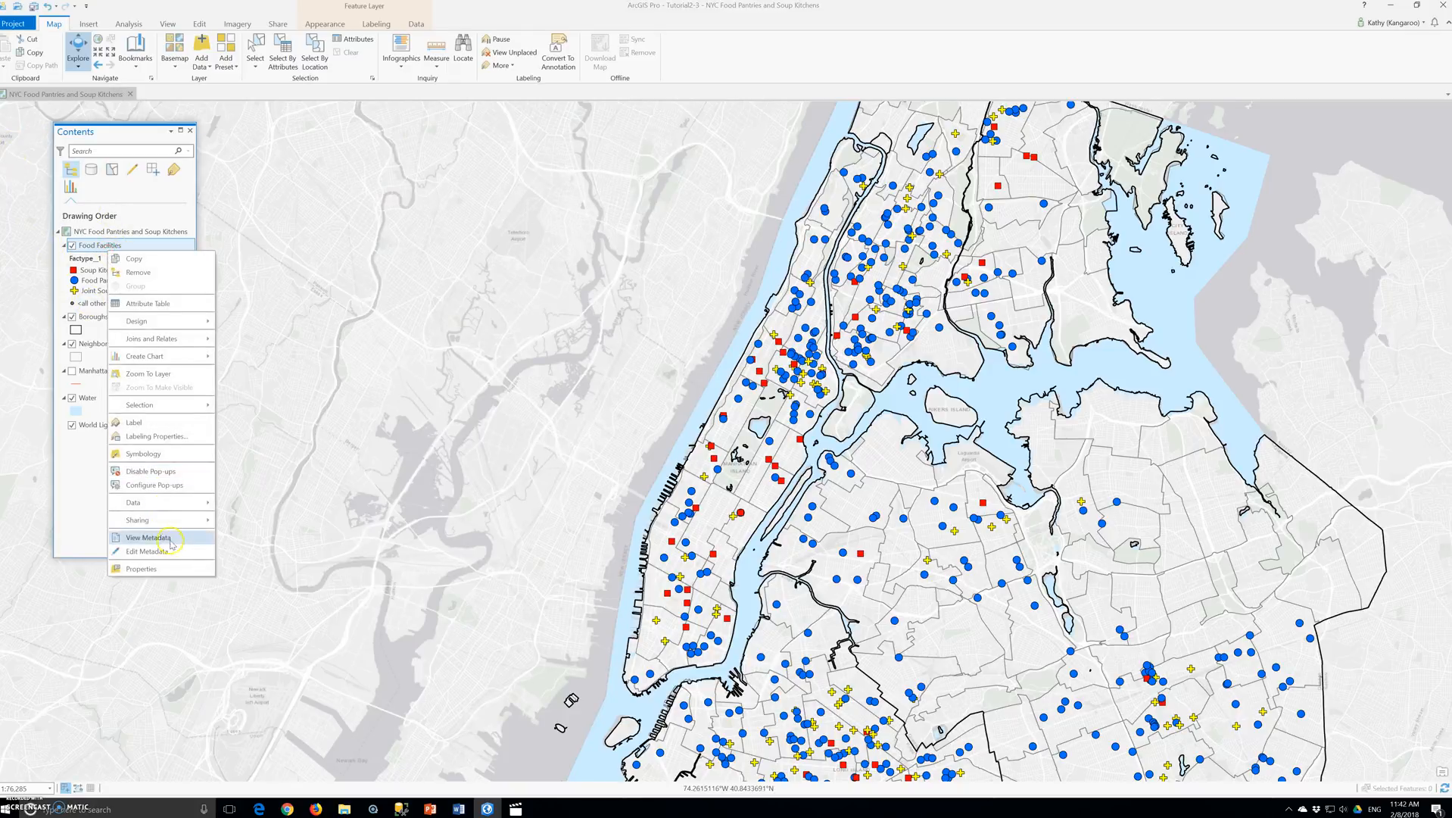
click(141, 457)
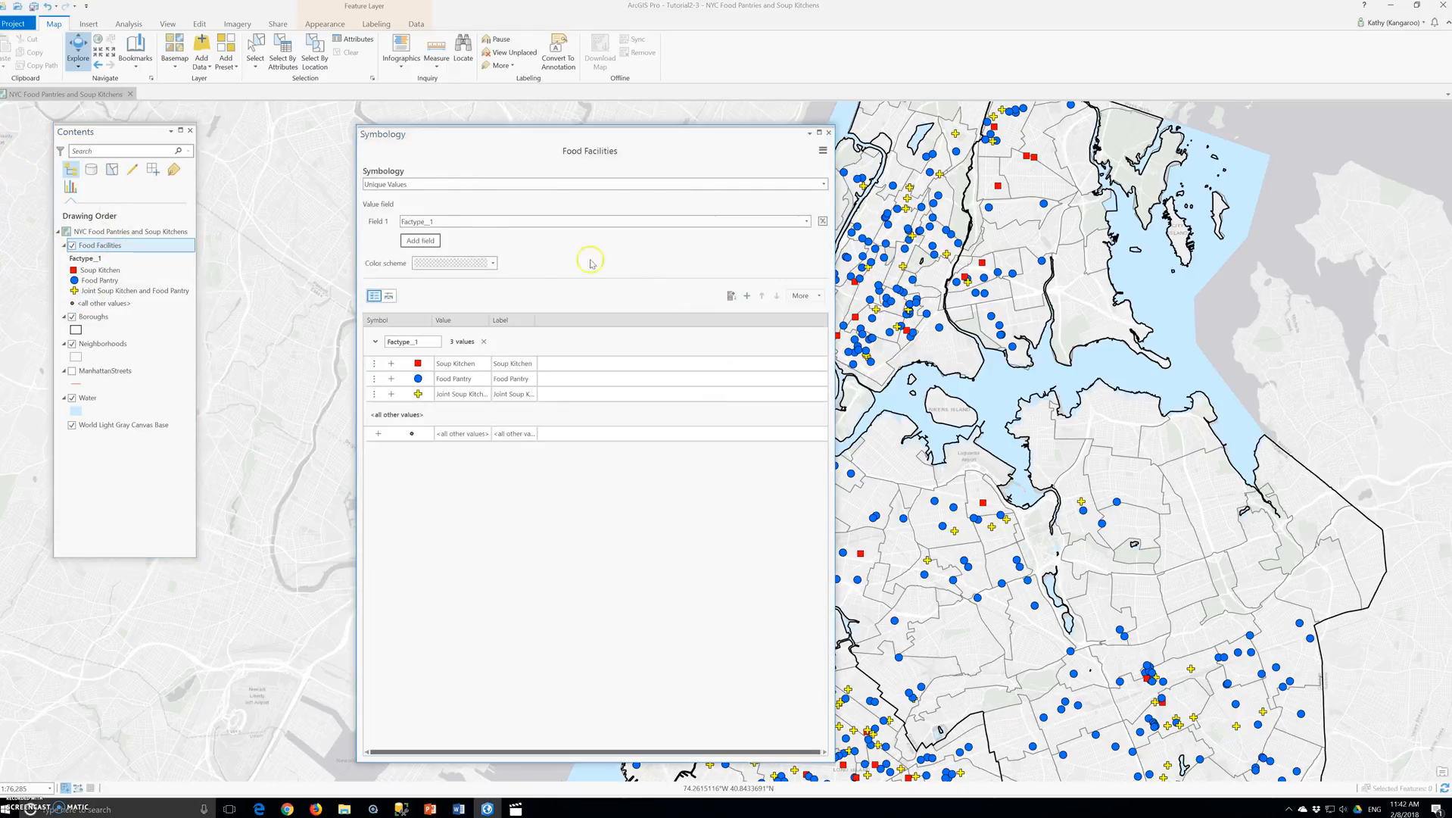
click(803, 296)
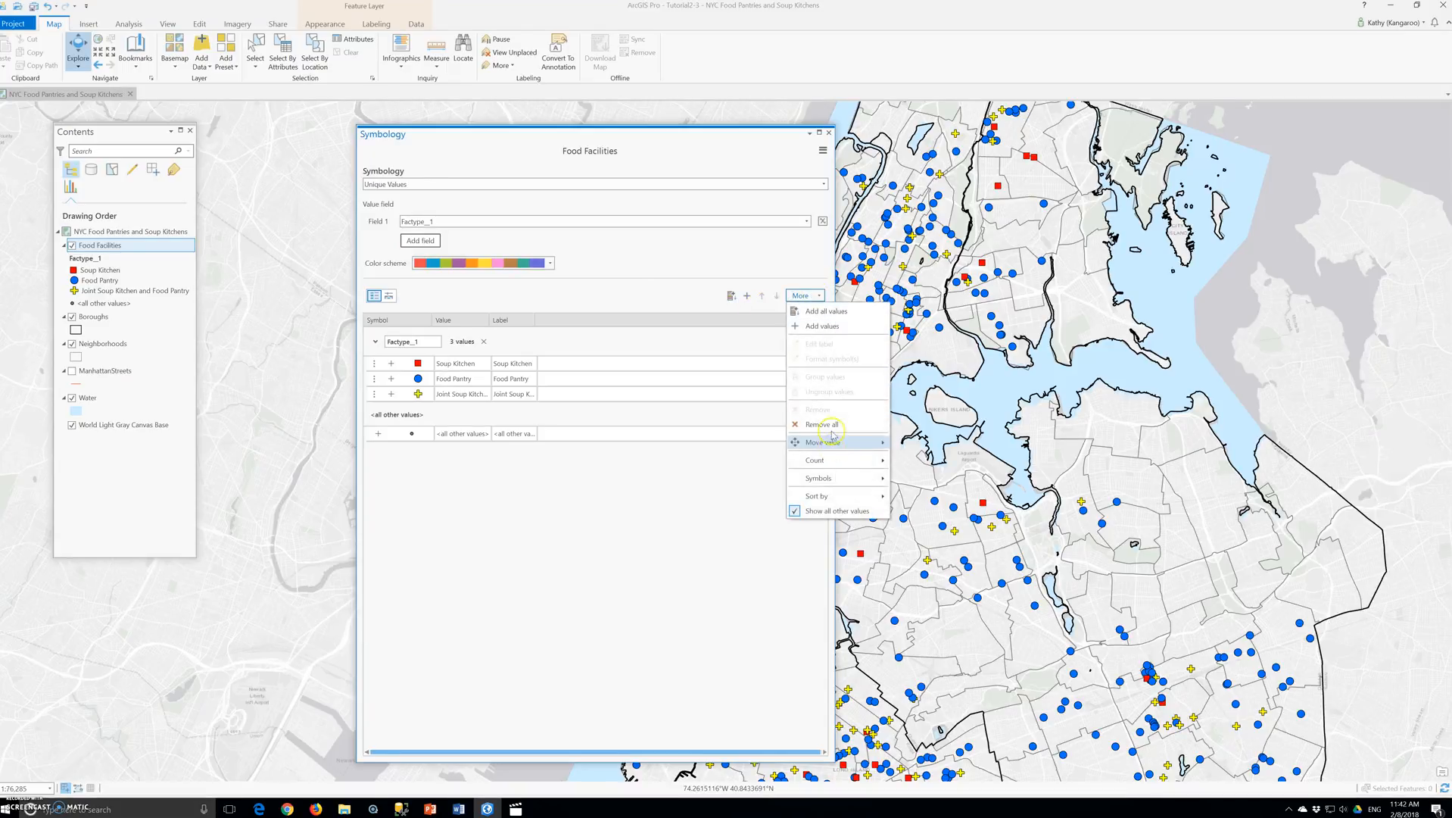
mouse_move(826, 450)
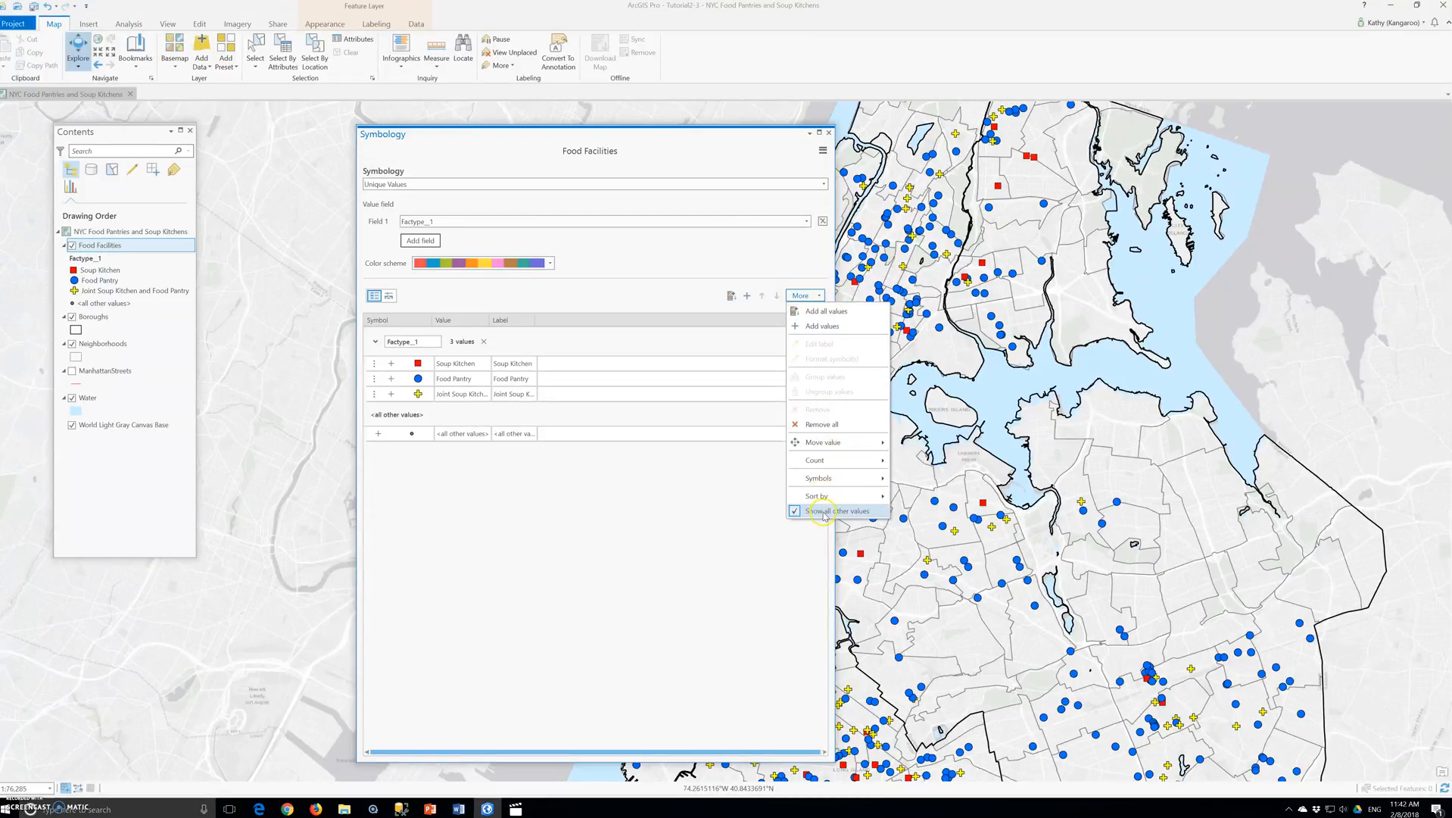
mouse_move(833, 479)
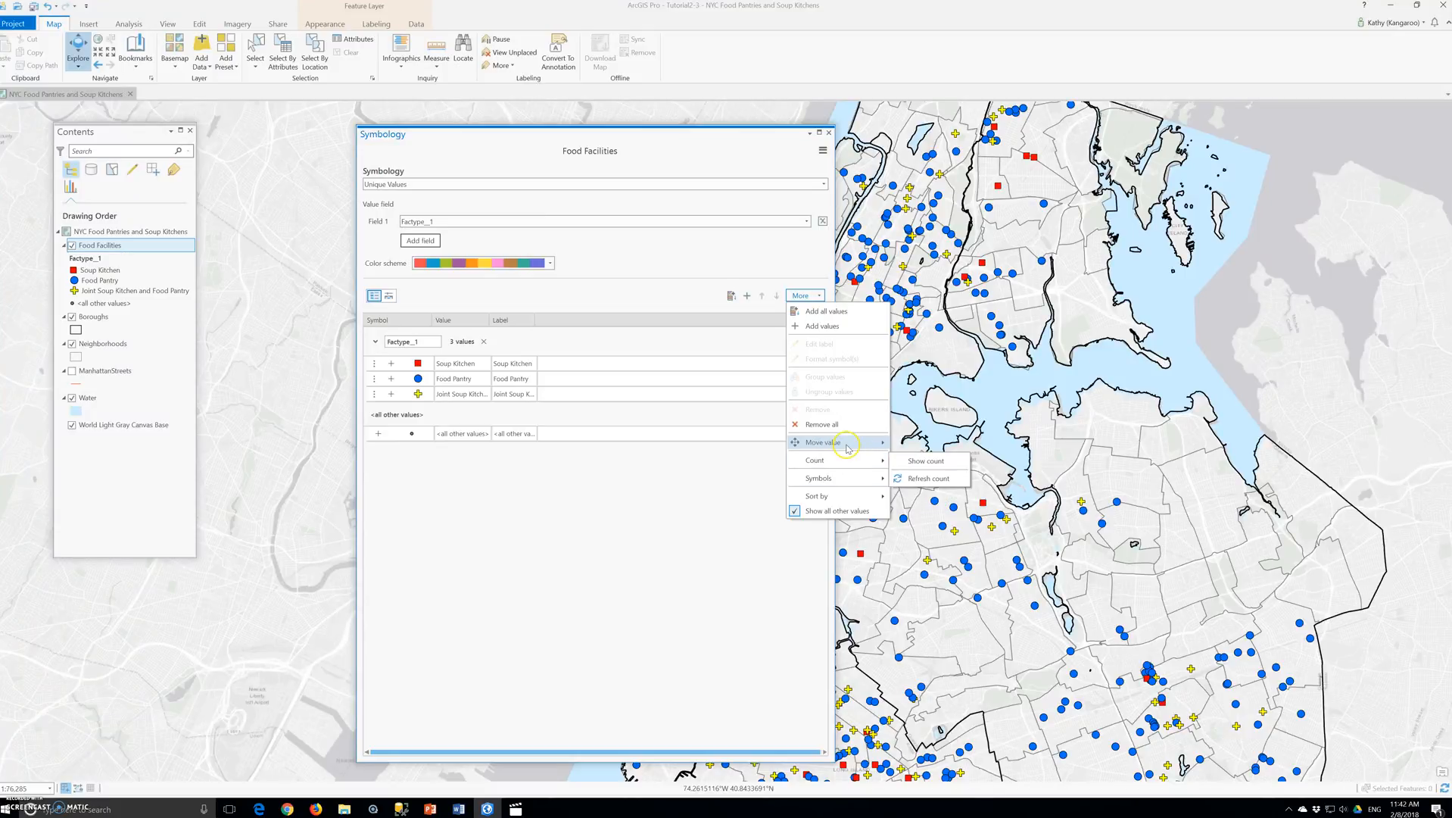
mouse_move(847, 460)
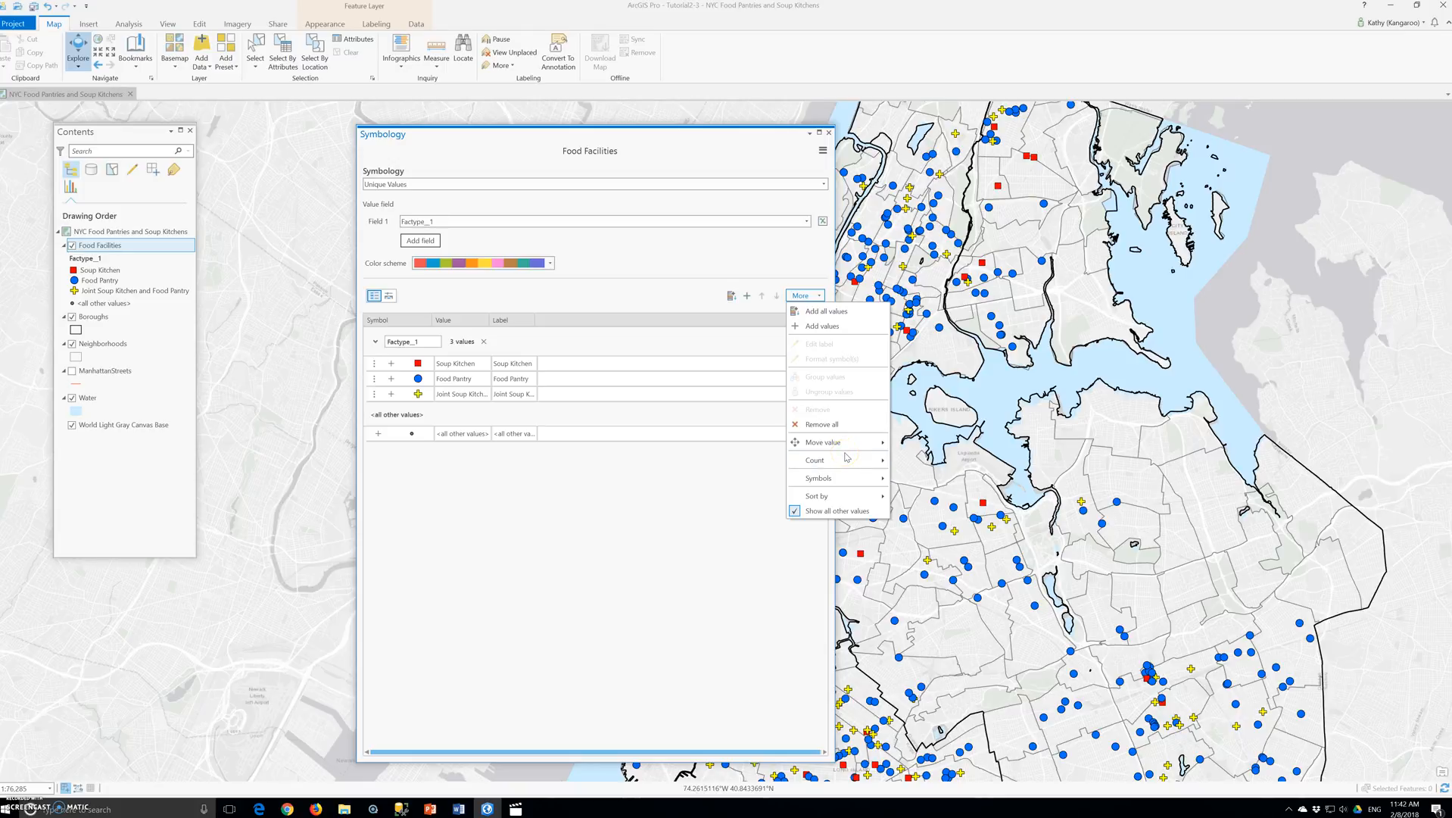
click(712, 511)
click(523, 434)
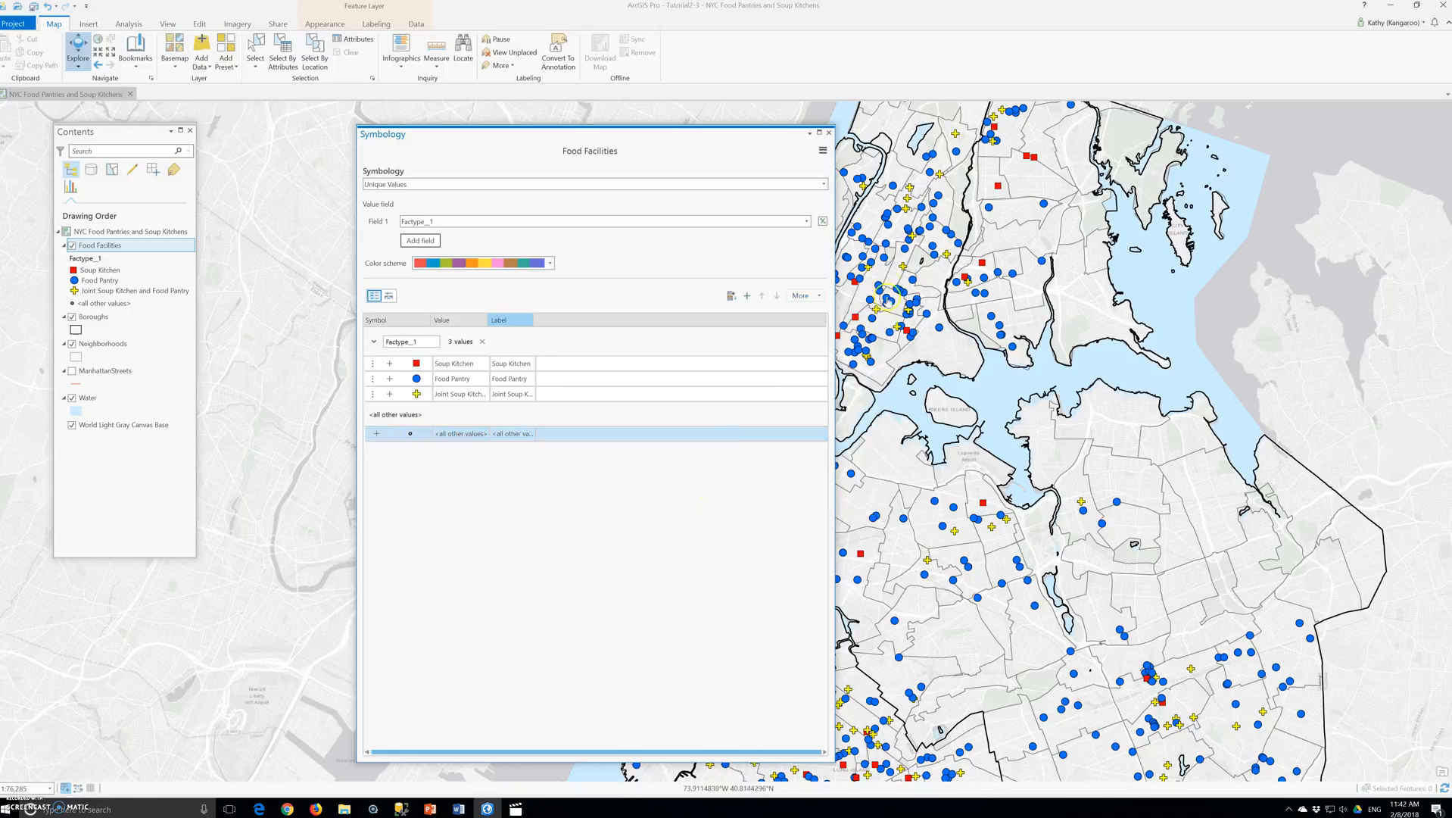
click(817, 296)
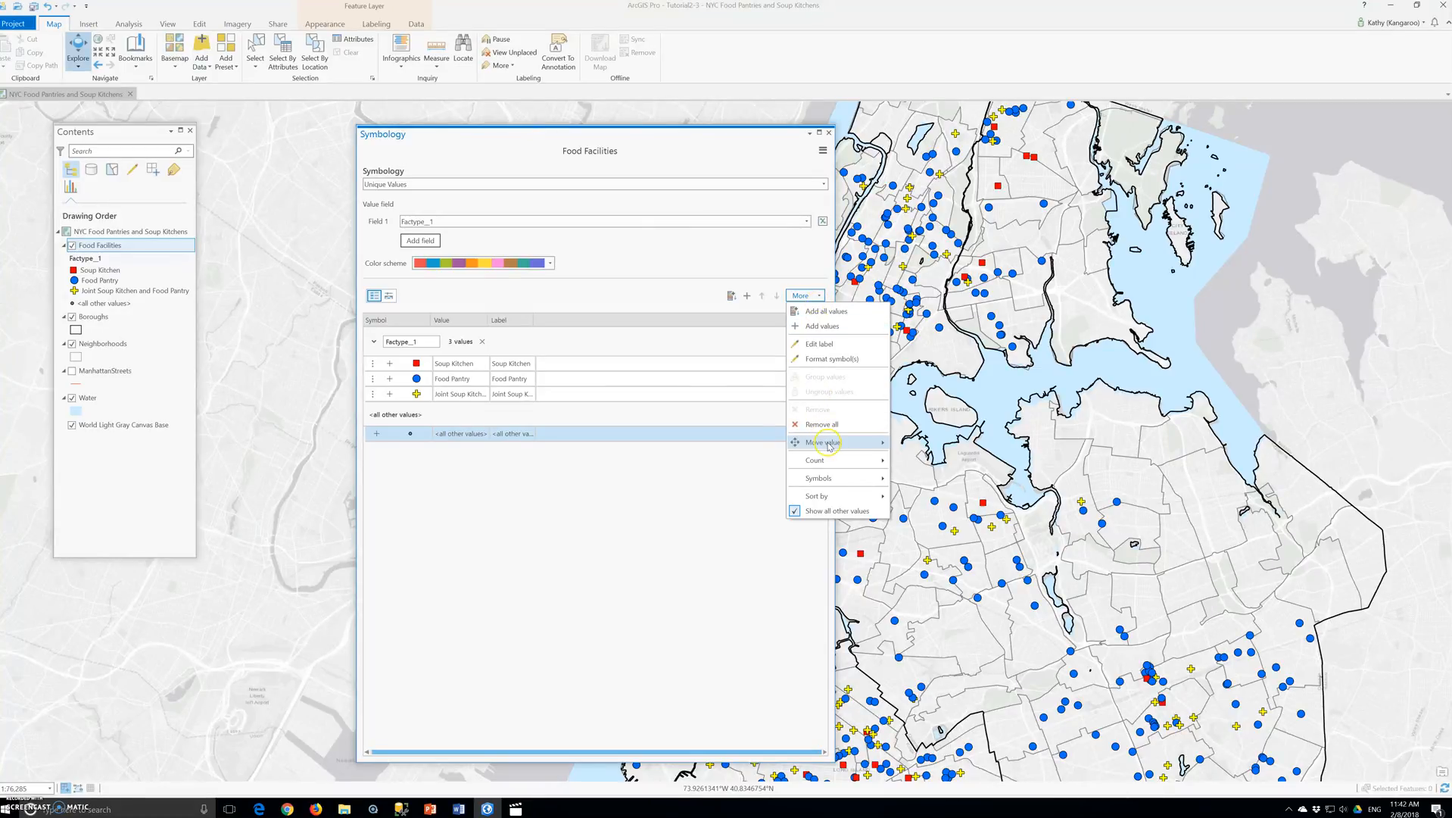
click(795, 509)
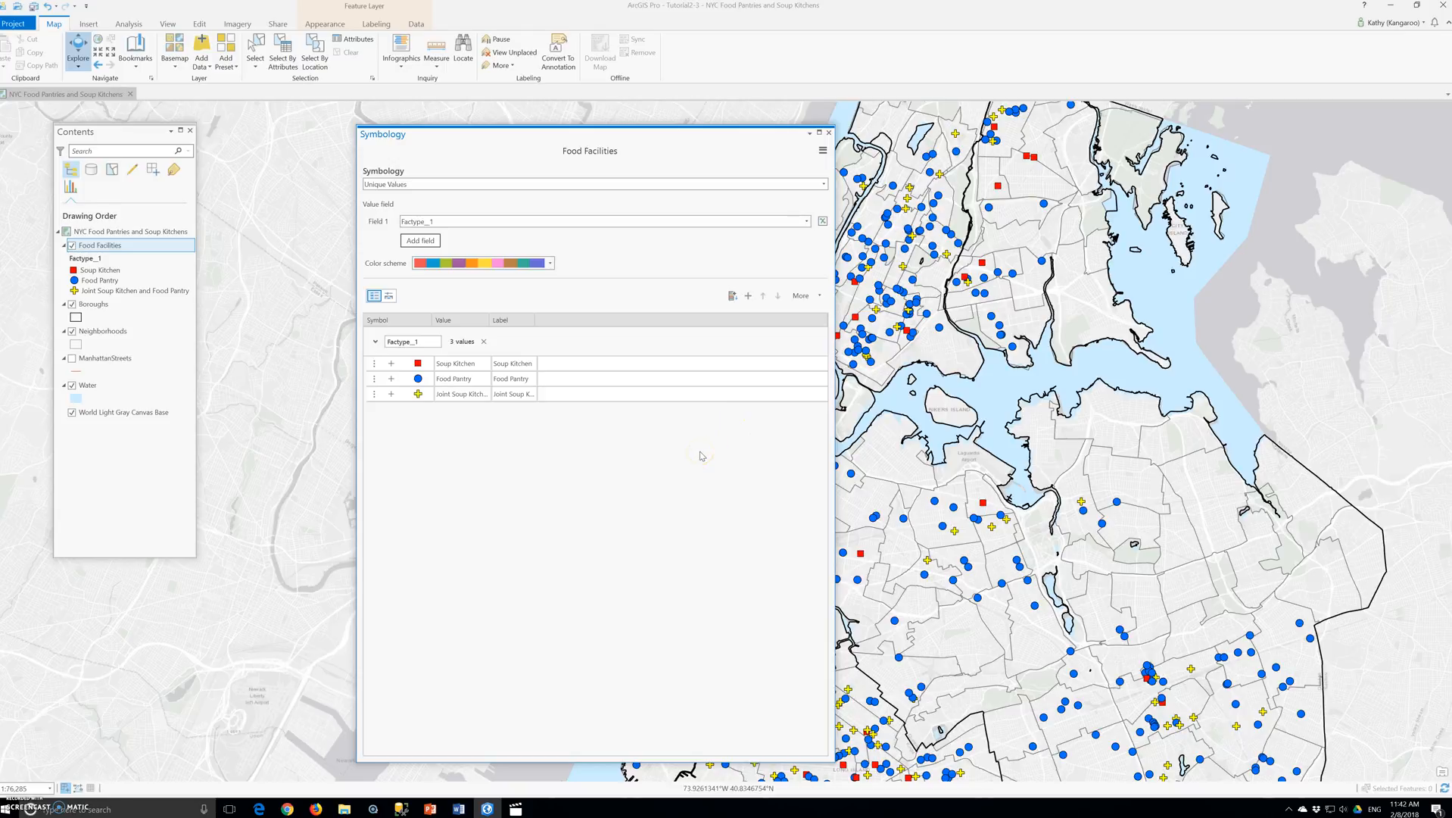
click(801, 296)
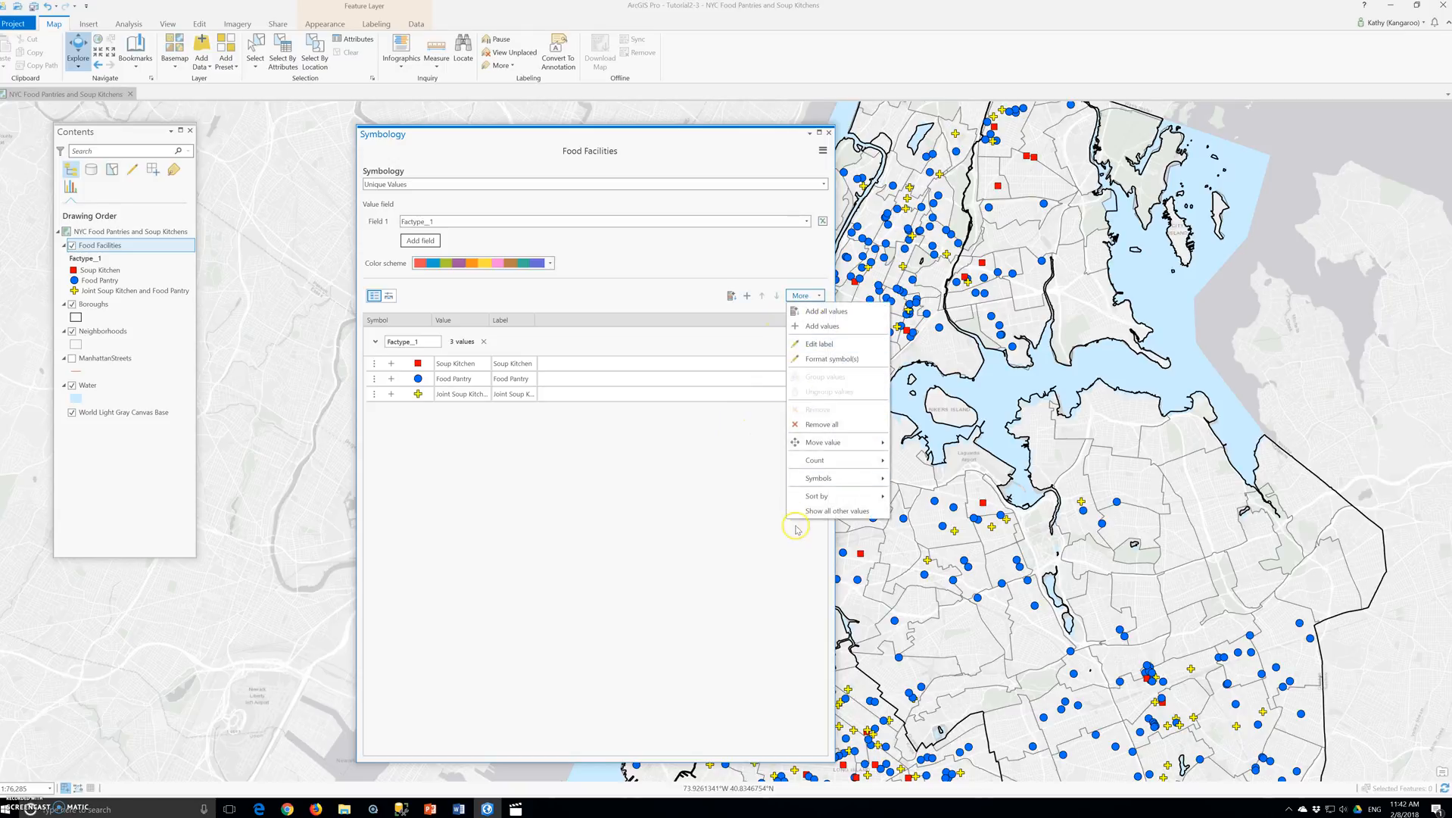
click(561, 500)
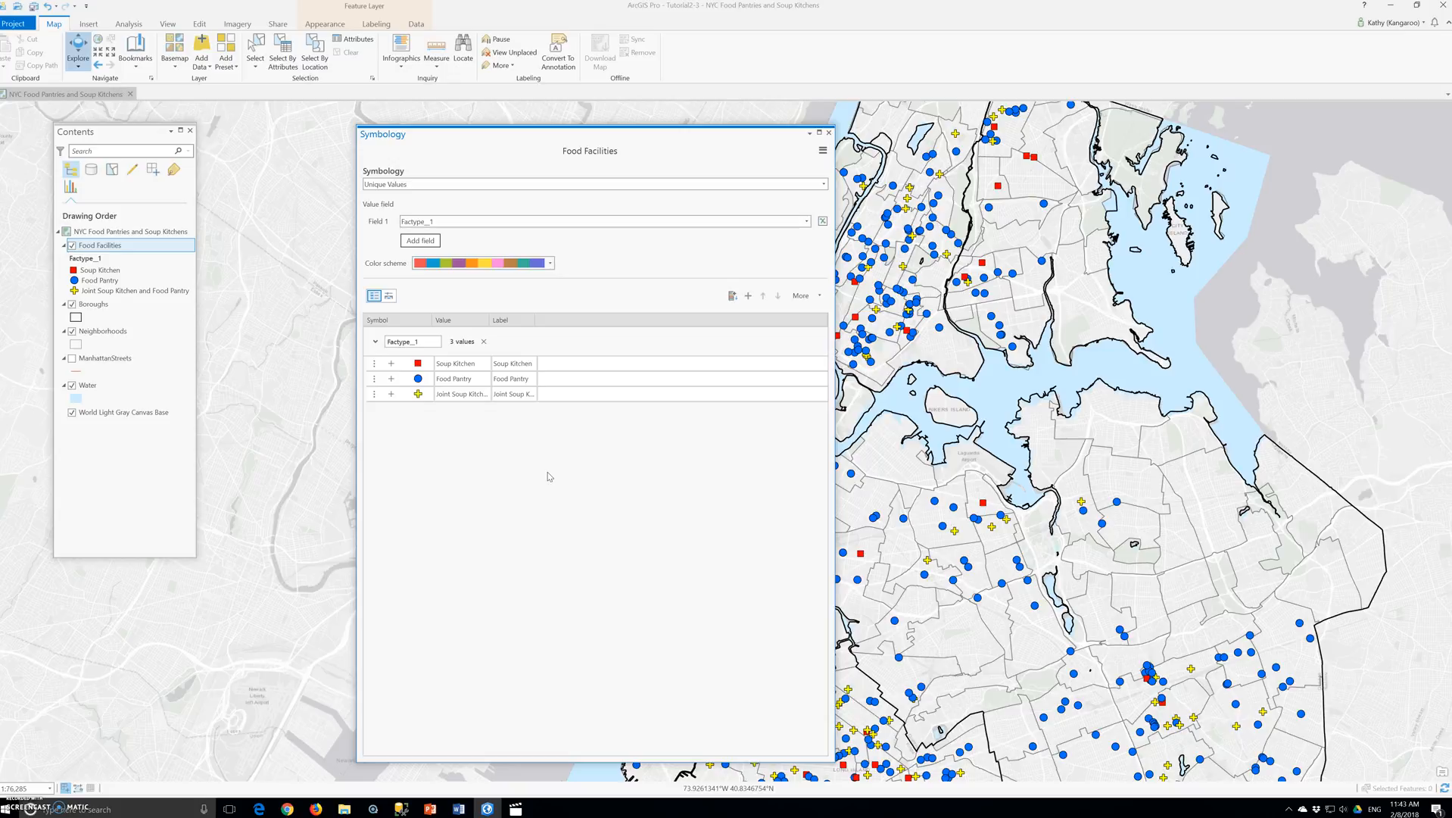
- Replace the light gray canvas basemap with the Streets basemap and close the symbology settings
click(72, 412)
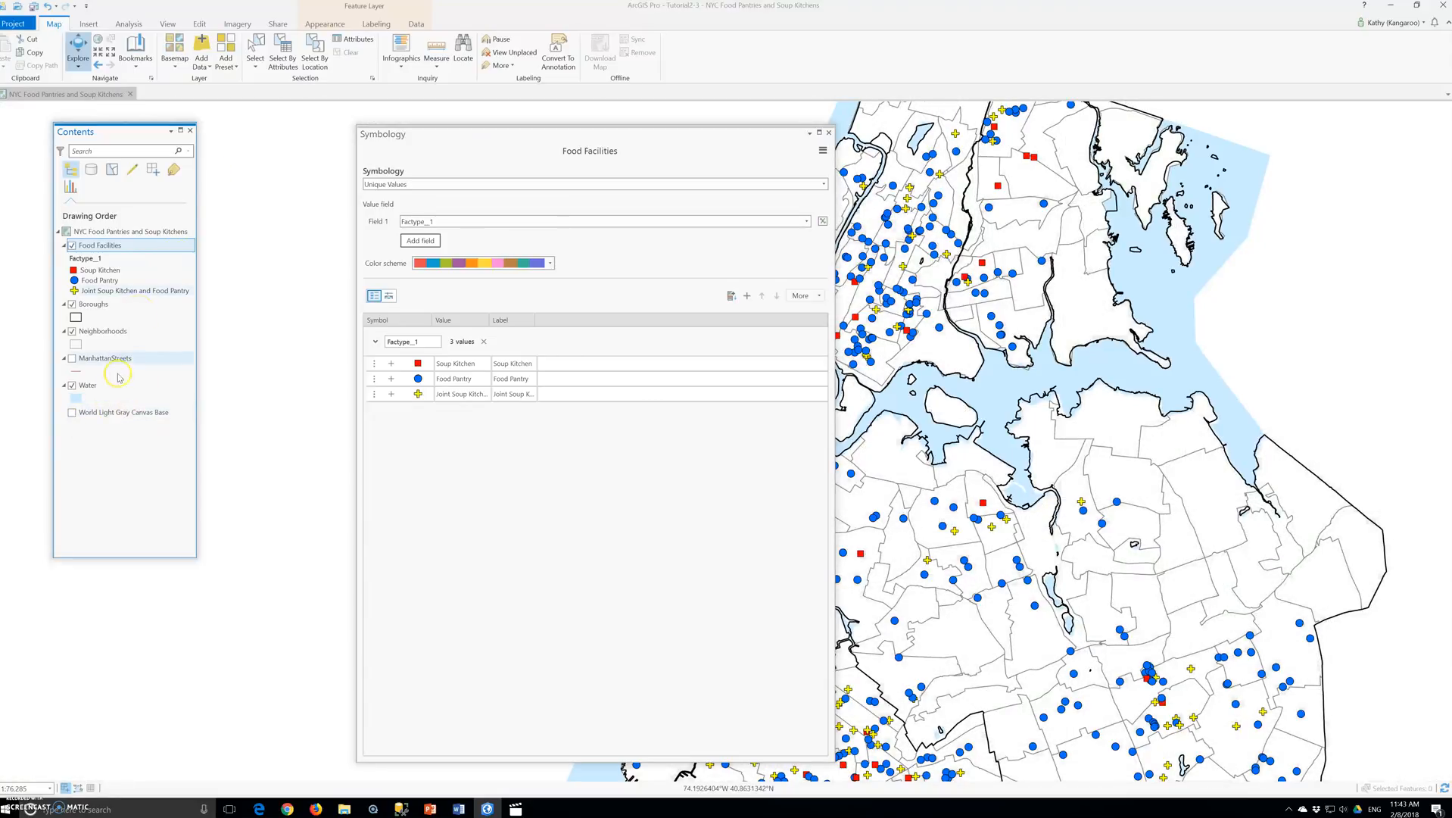
click(174, 49)
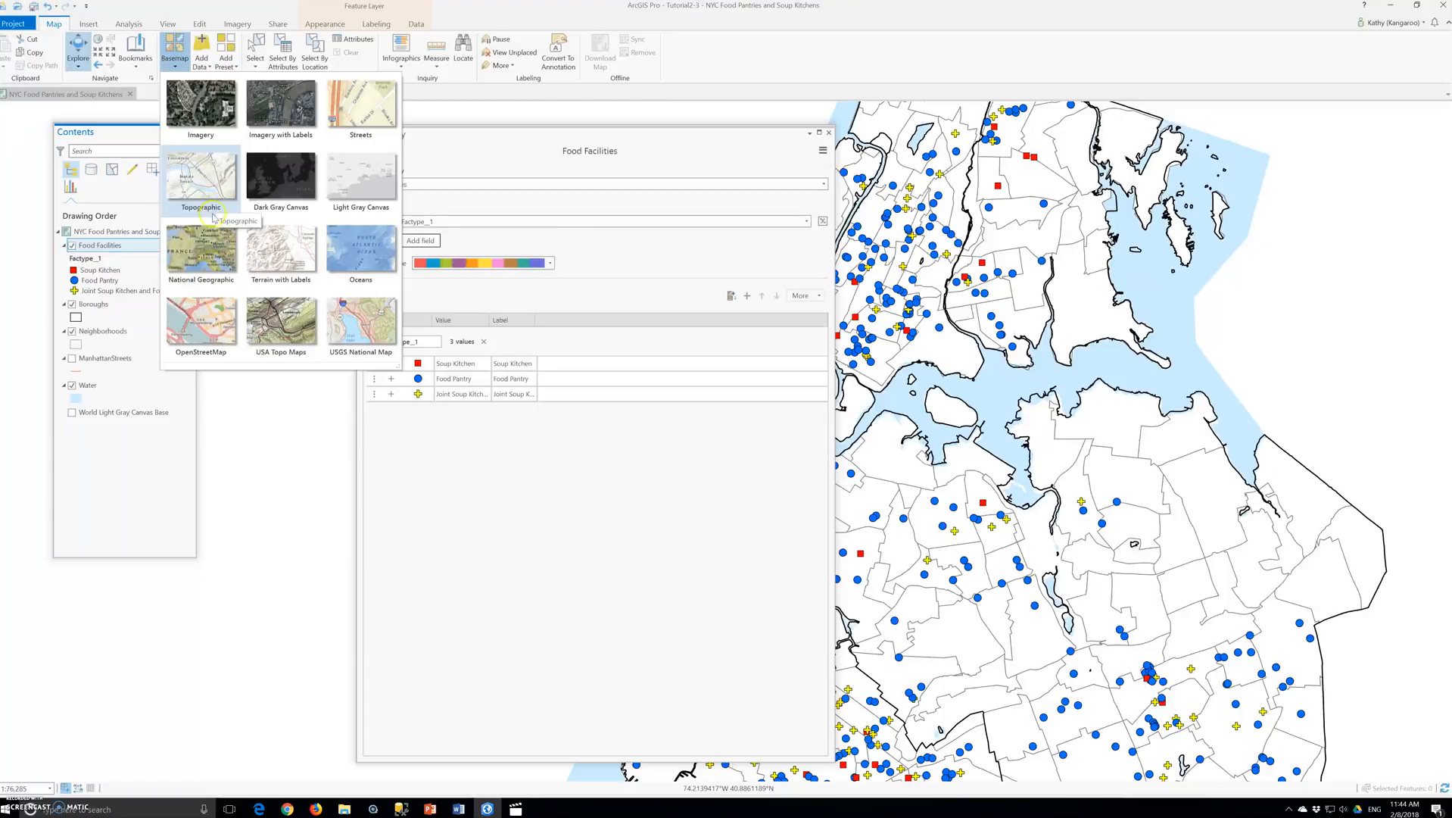
click(361, 106)
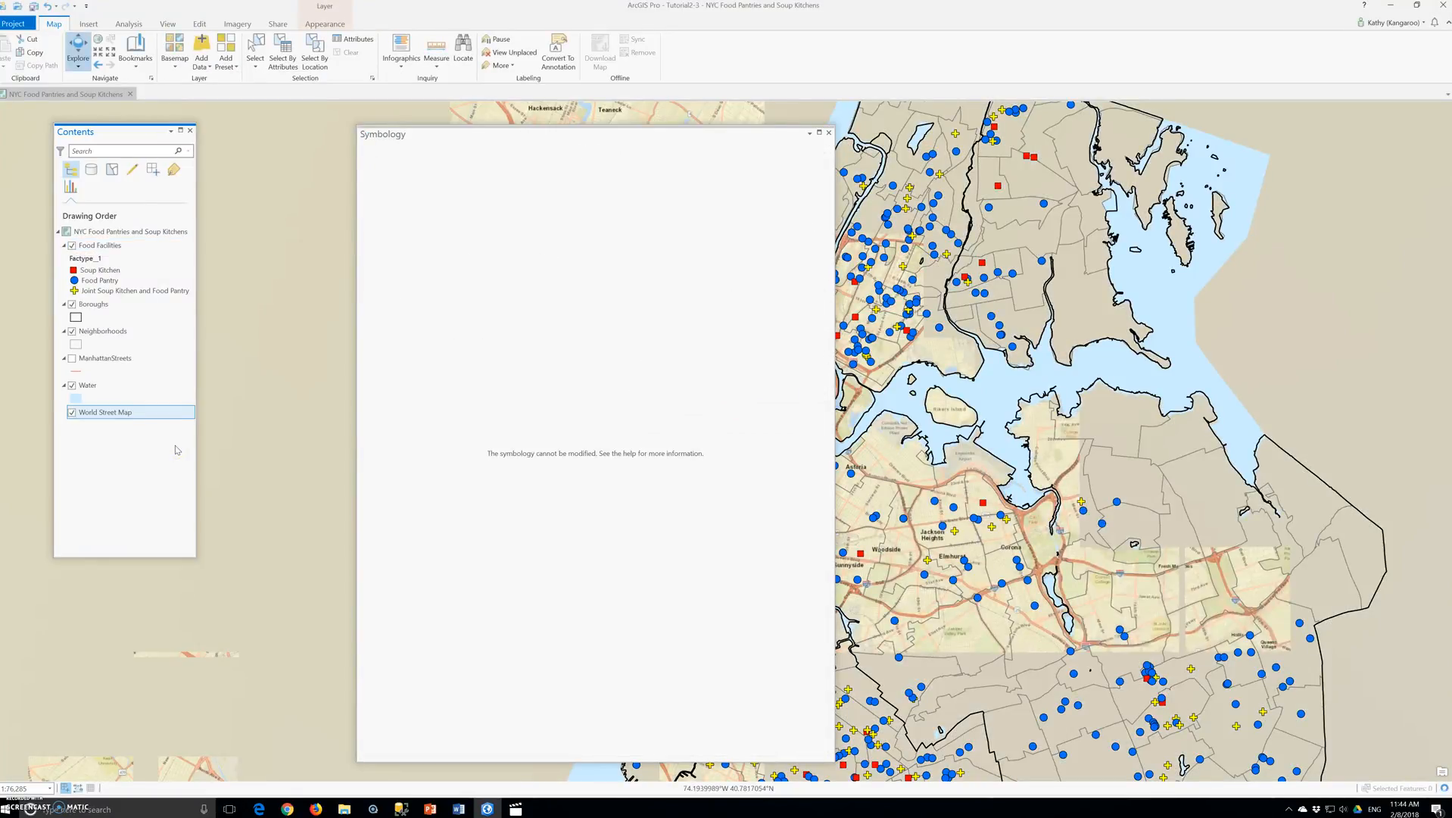
click(830, 134)
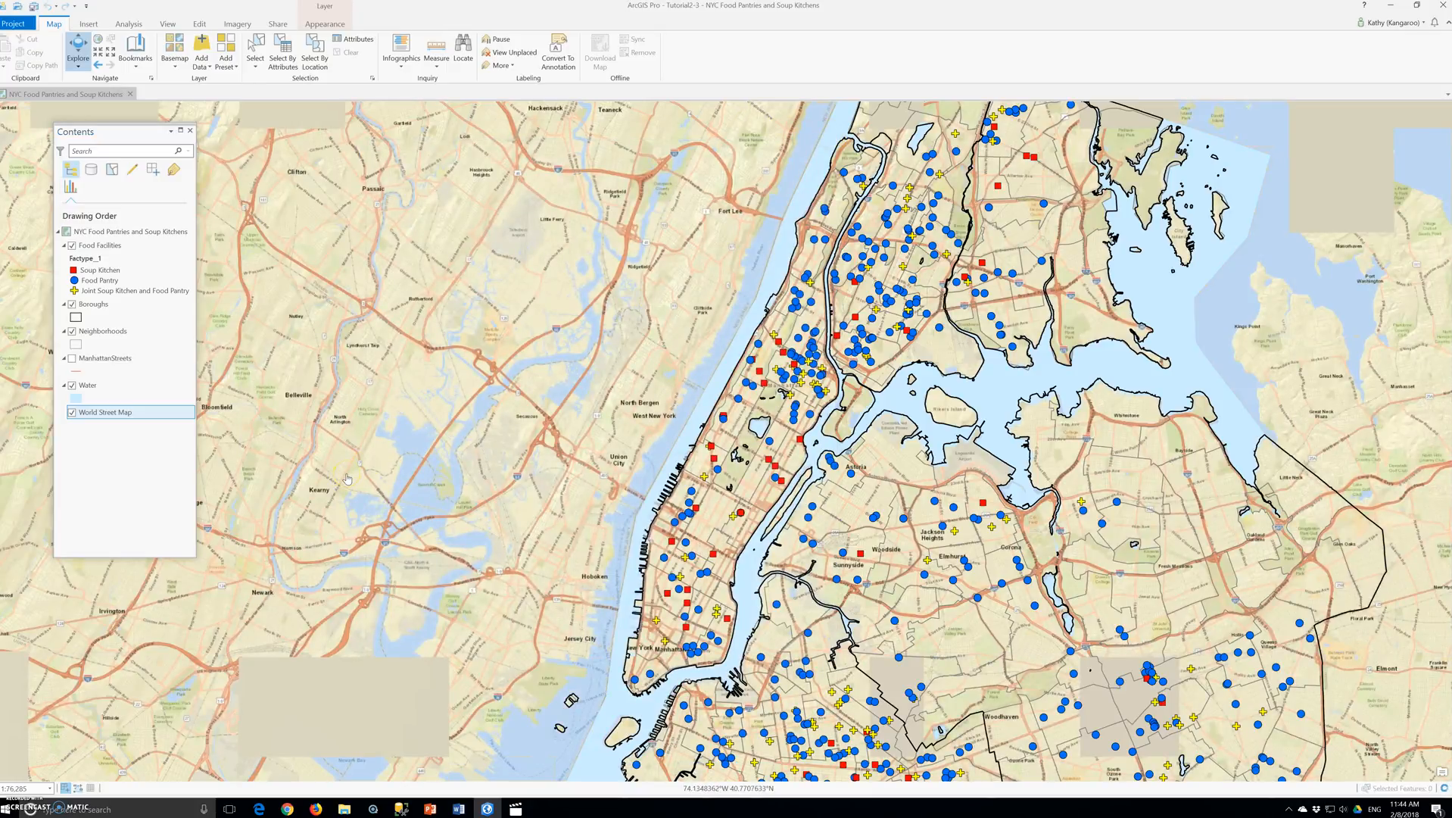
- Turn on the ManhattanStreets layer and open its line symbol for formatting
click(90, 368)
click(72, 358)
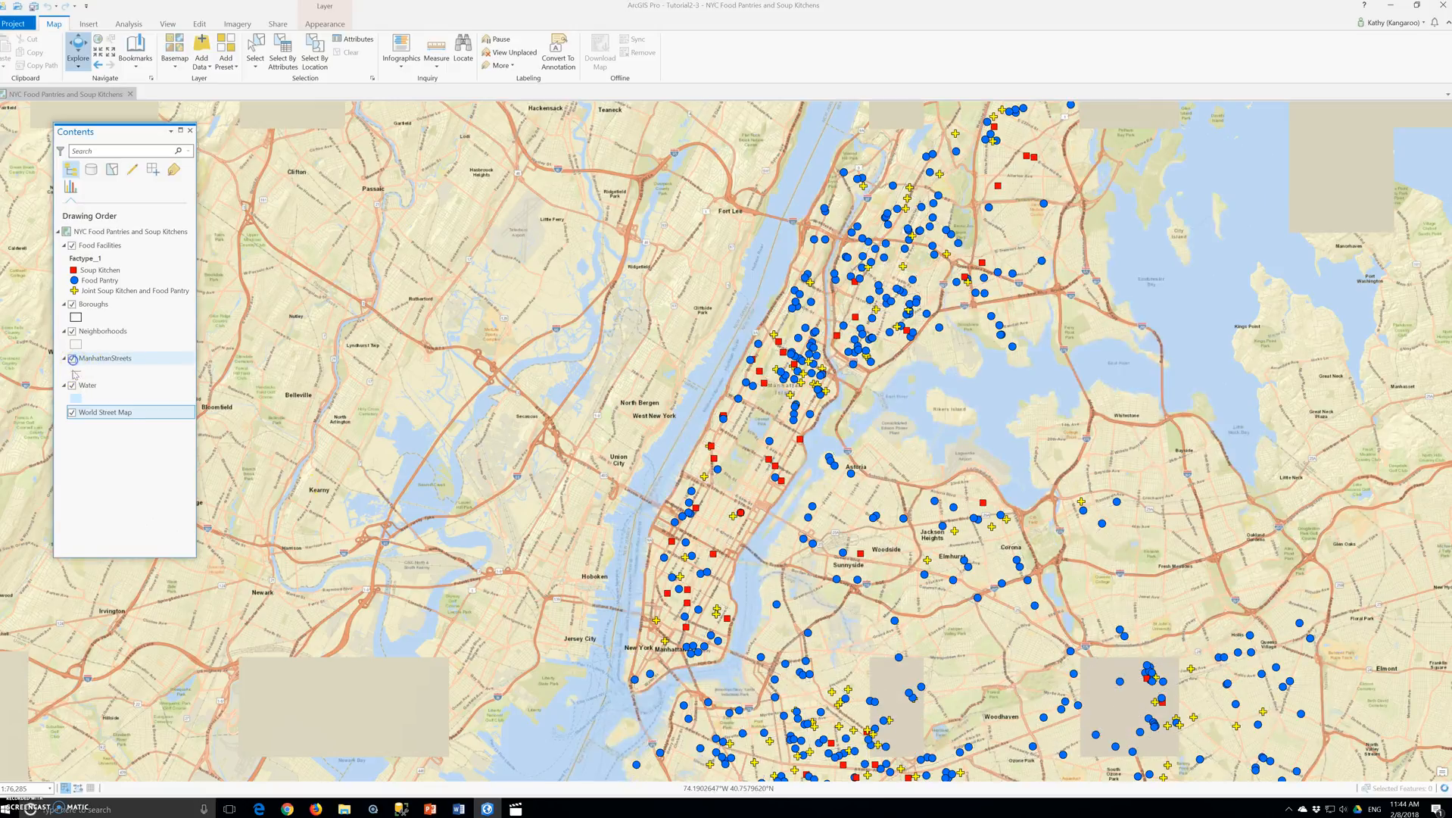
click(76, 371)
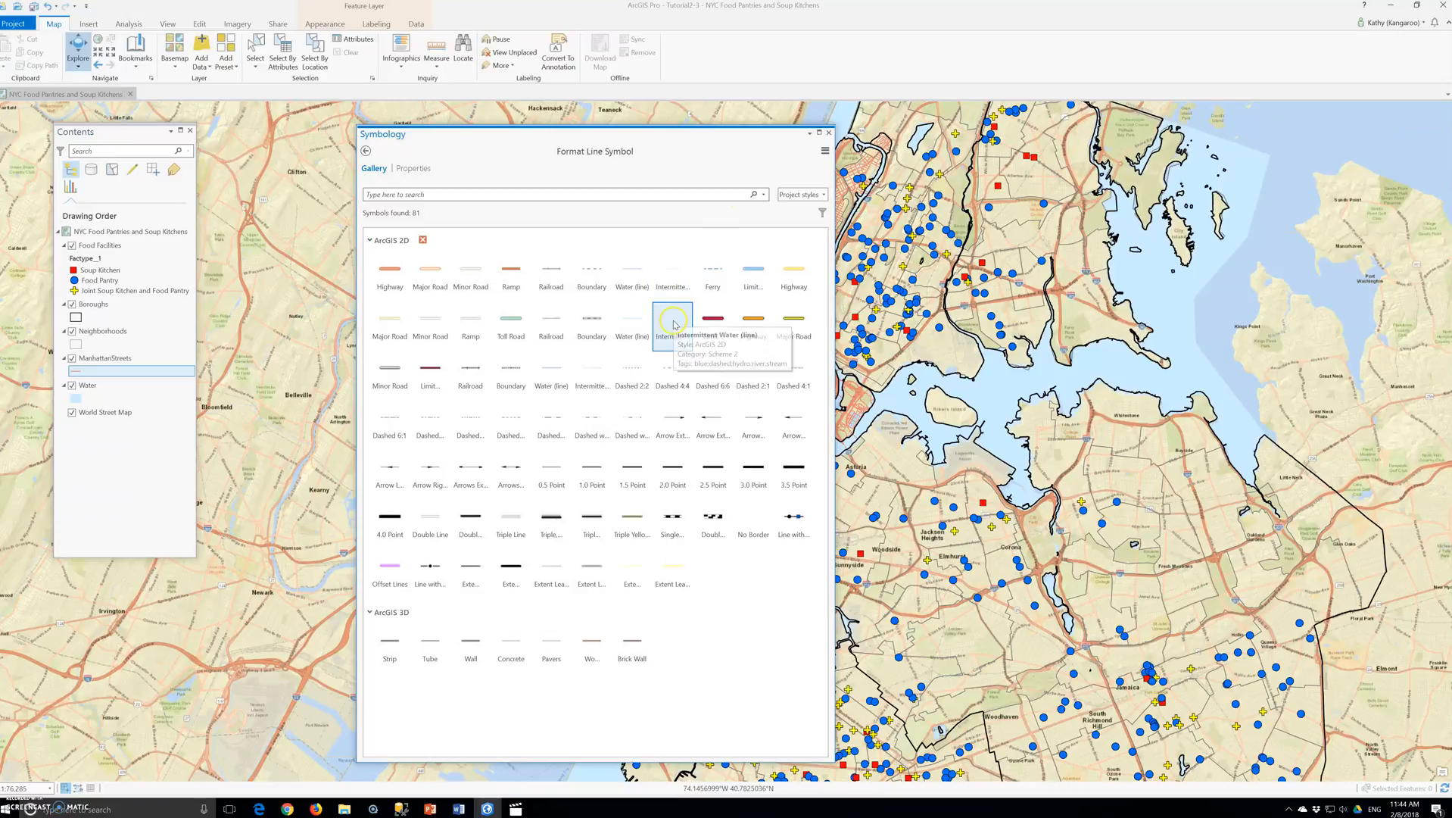
- Recolor the ManhattanStreets line symbol light gray at 1 pt width, apply it and close the symbology settings
click(414, 168)
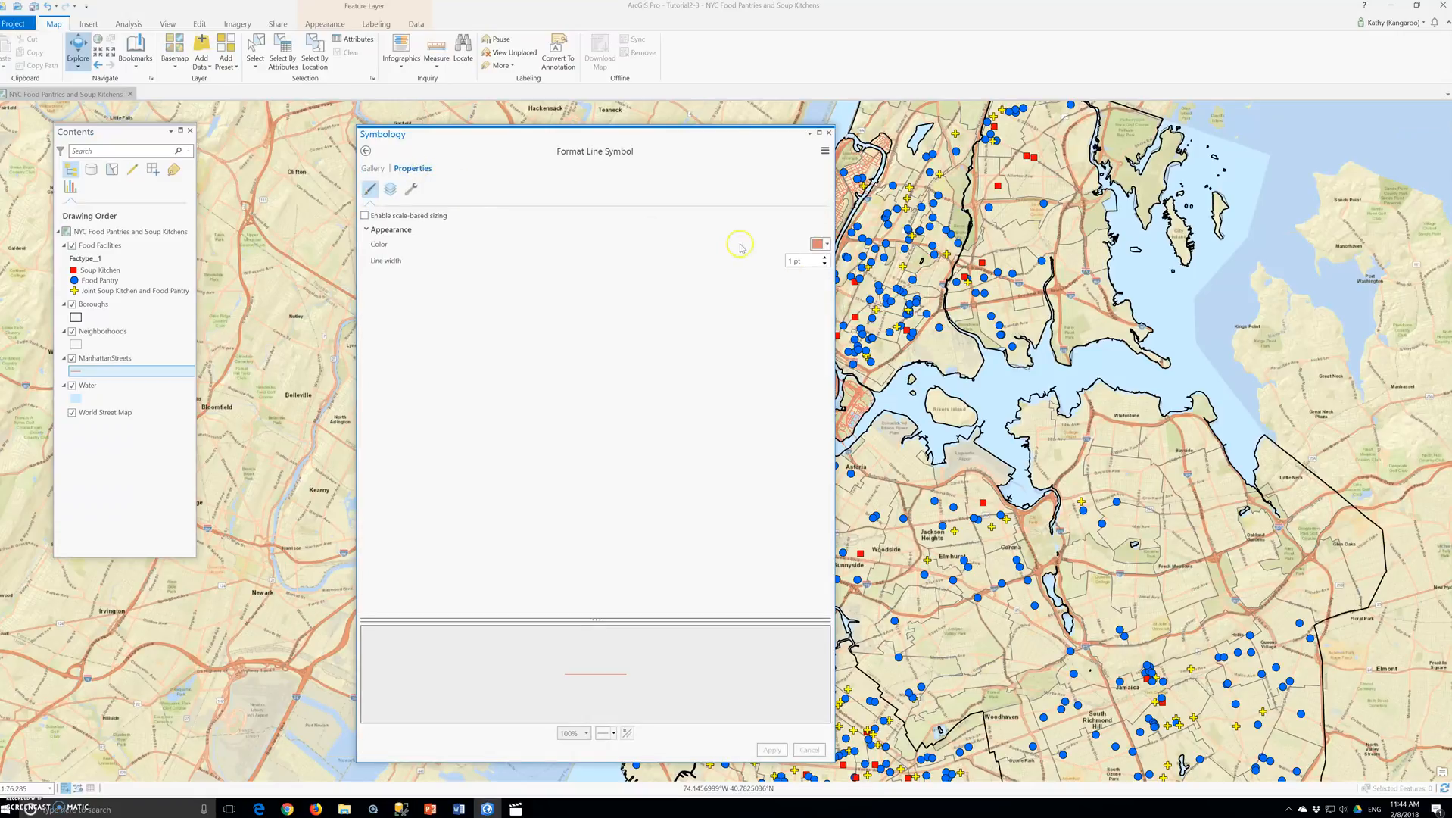
click(824, 245)
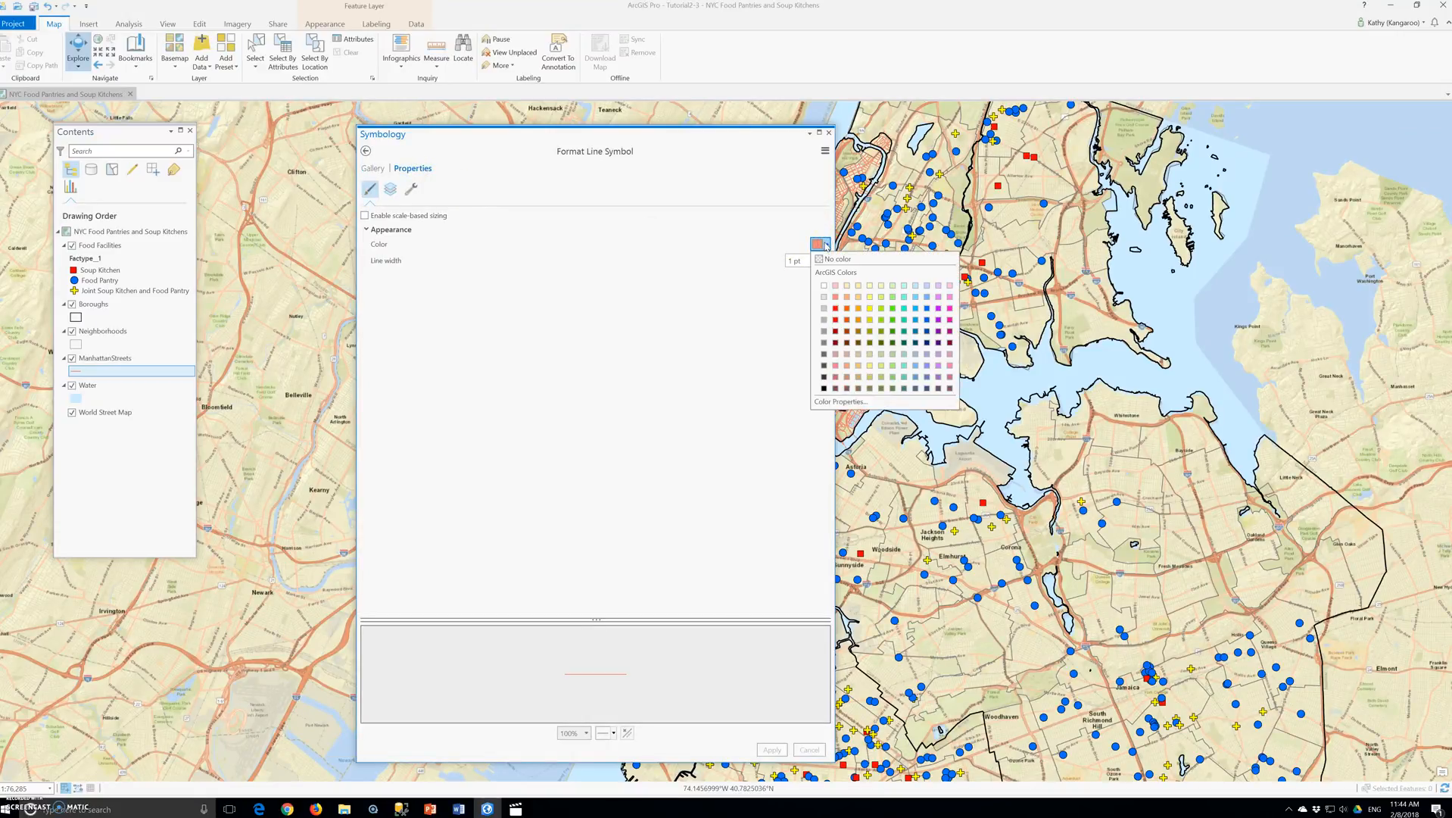
click(824, 309)
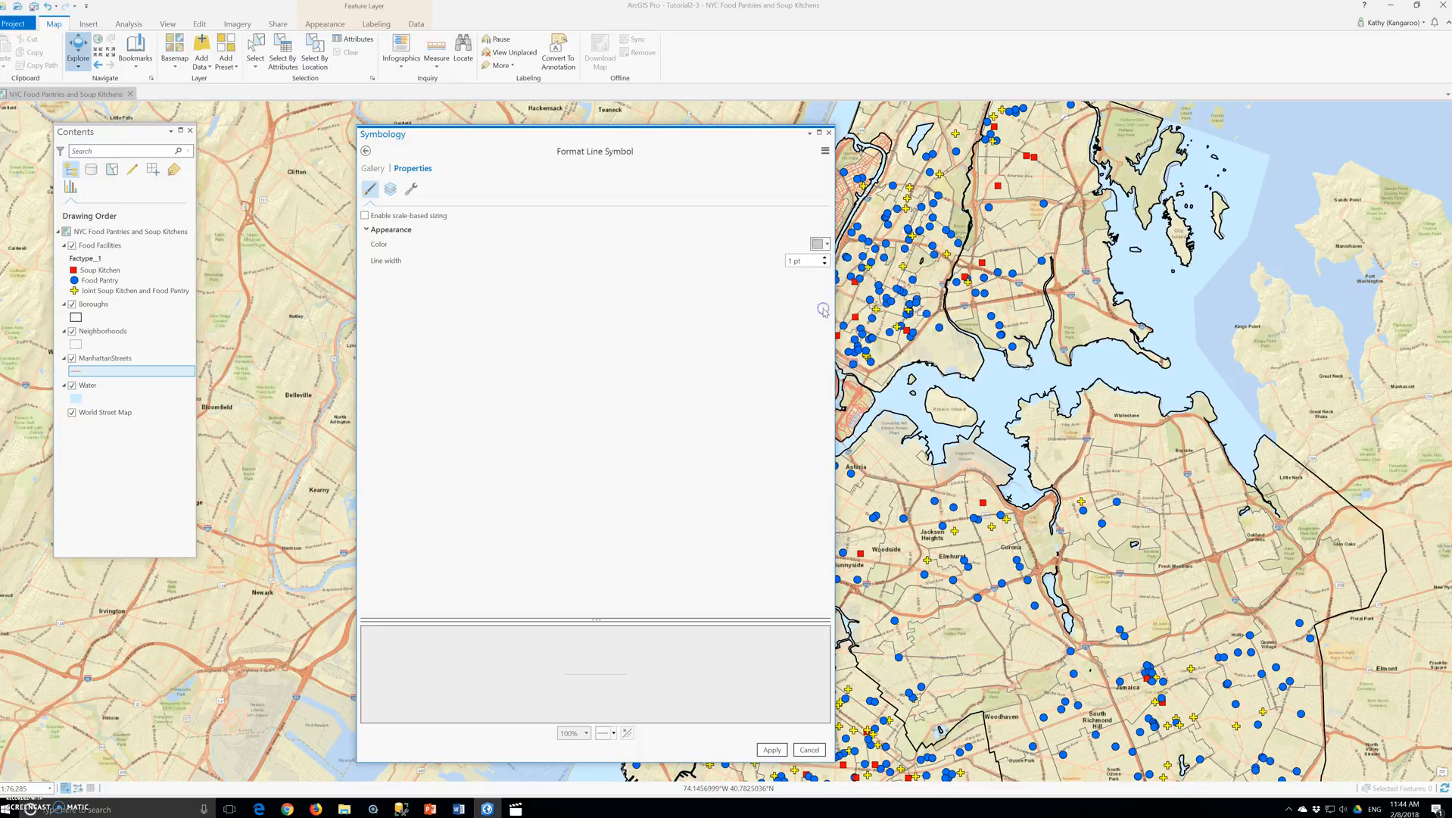
double_click(789, 260)
text(0.5)
click(771, 750)
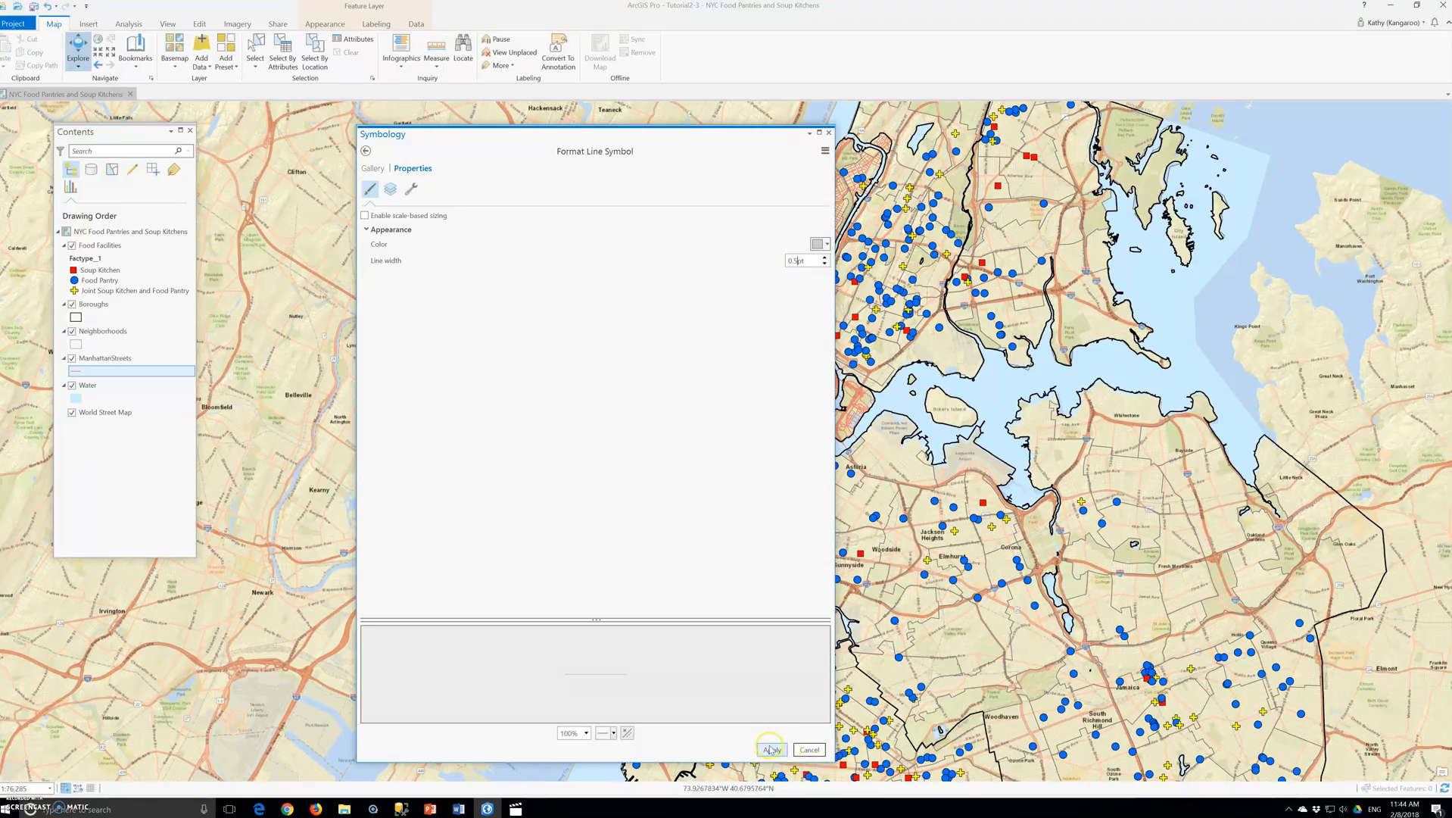
click(829, 134)
- Go to the Manhattan bookmark and zoom in on the Midtown streets around W 42nd St
click(136, 50)
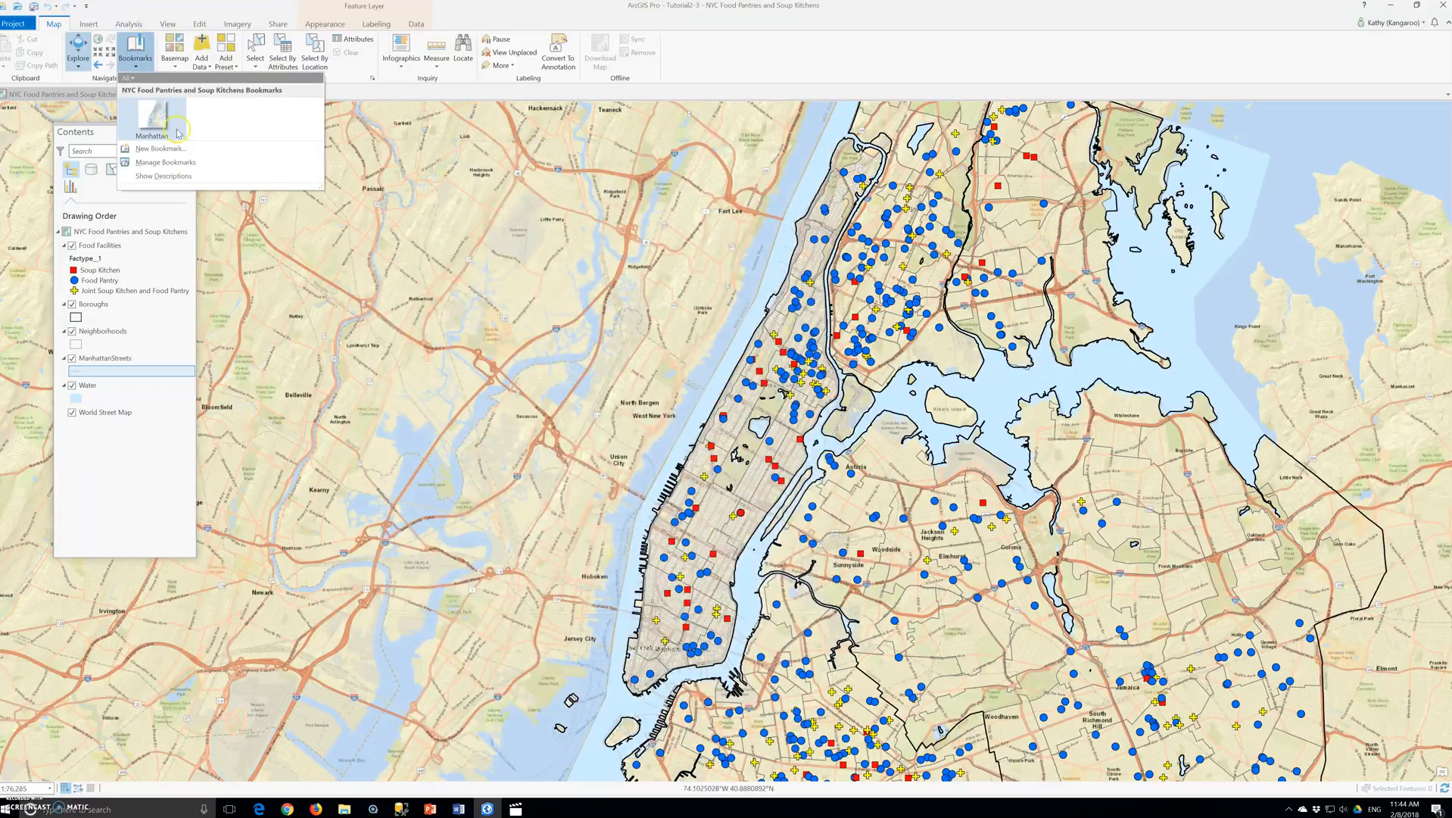
click(182, 131)
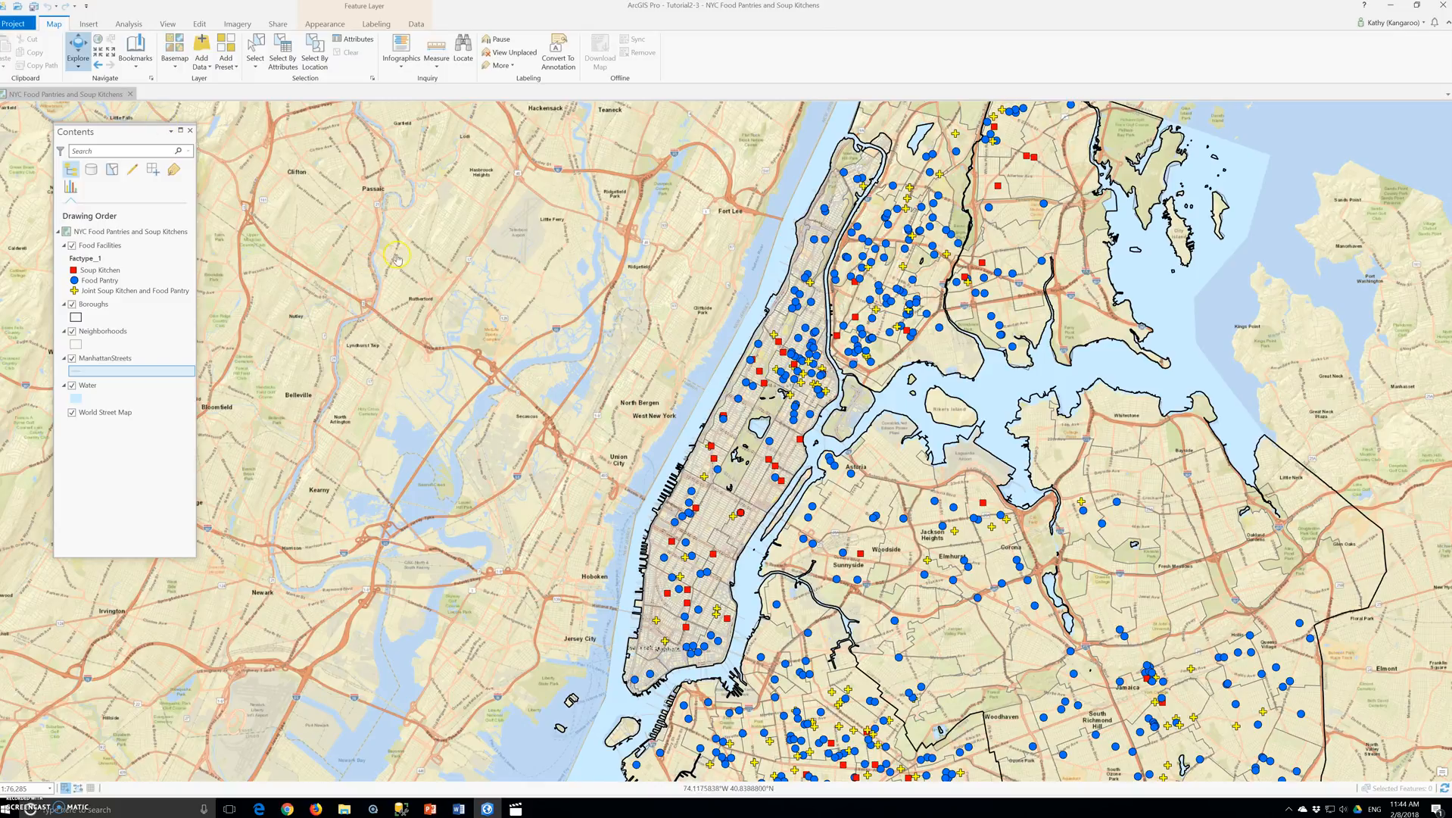
scroll(703, 535, up, 10)
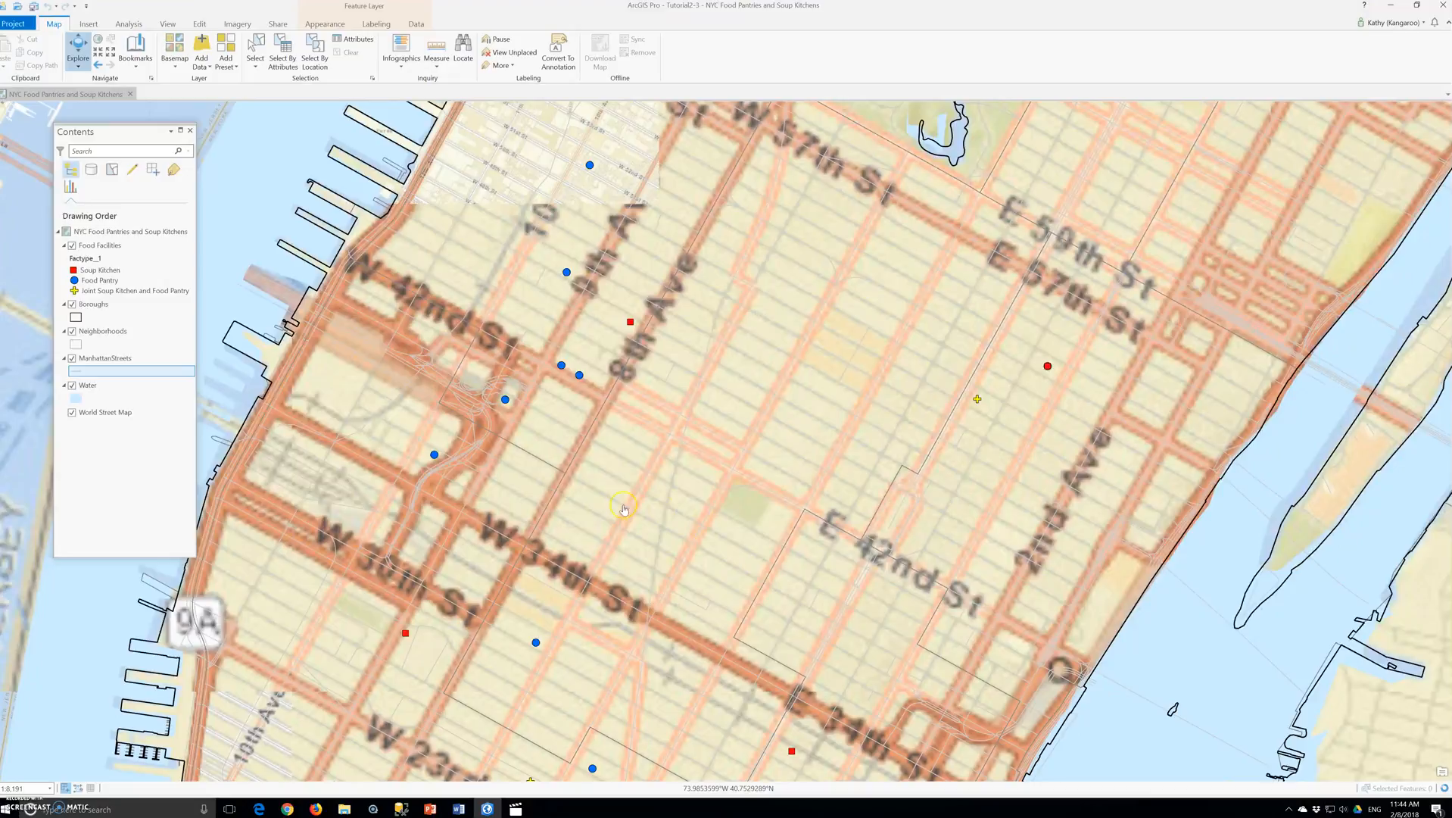
- Open the labeling properties of the ManhattanStreets layer and expand the label placement options
right_click(100, 362)
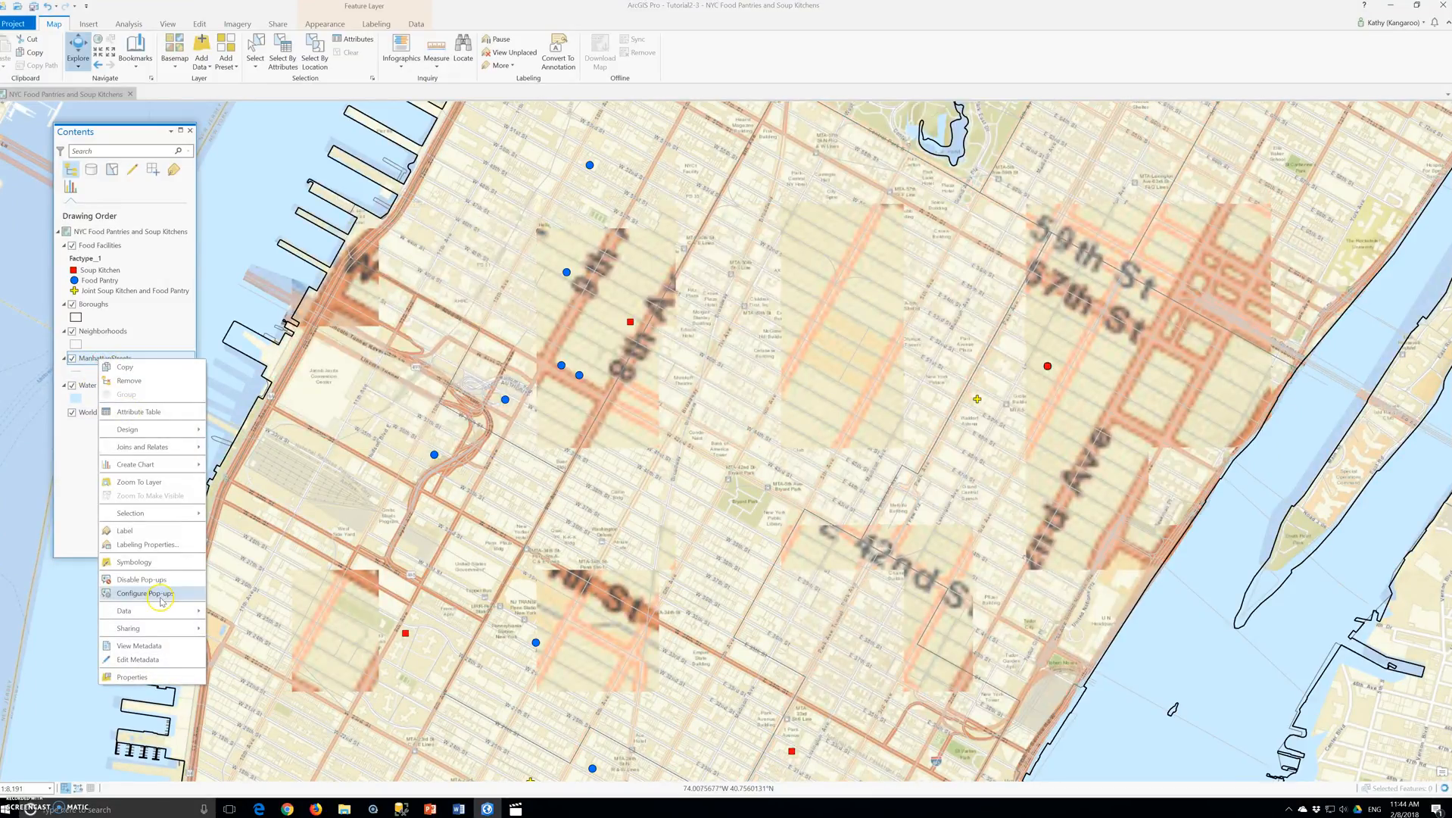
click(148, 545)
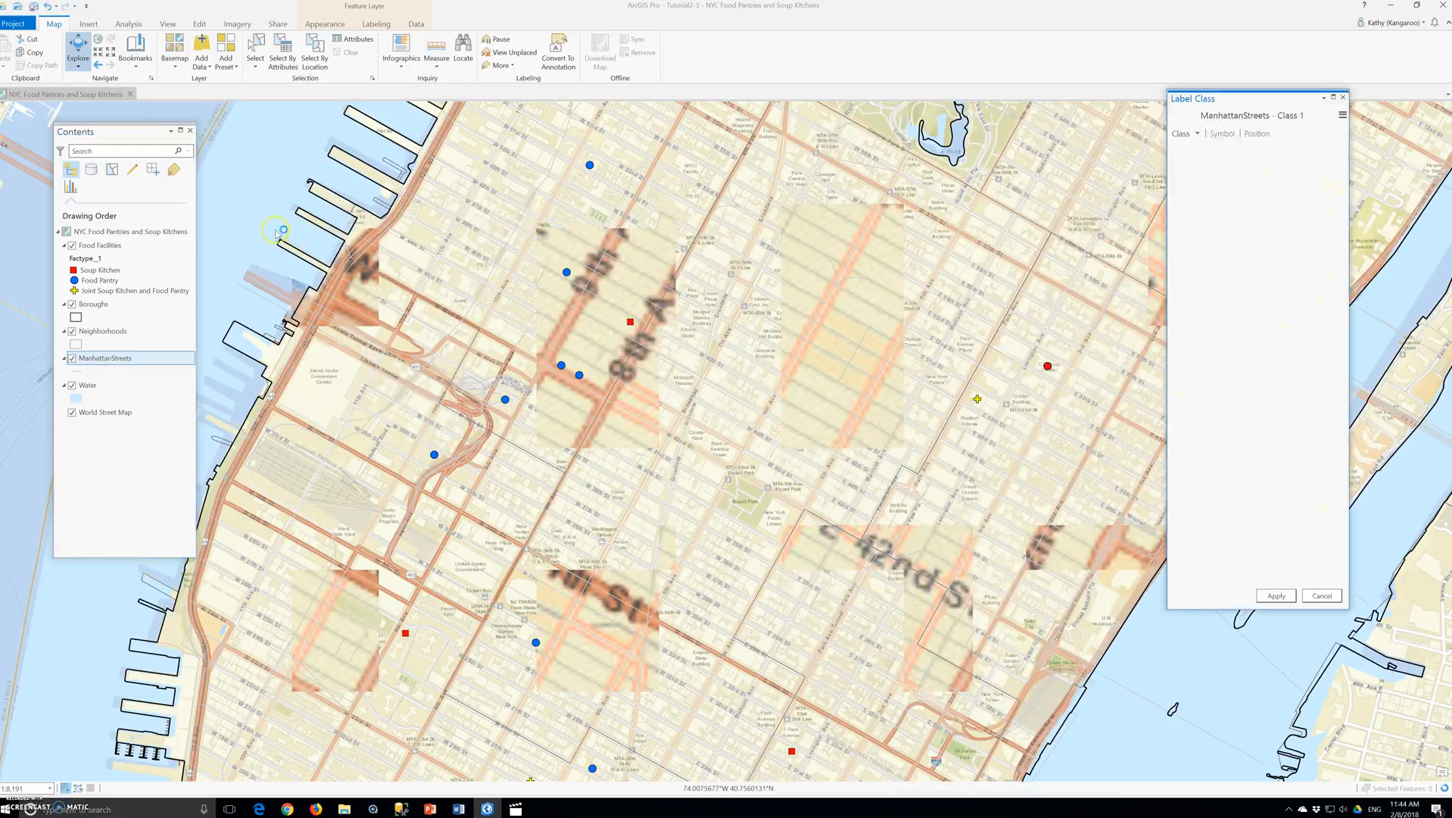
drag(1262, 108, 841, 252)
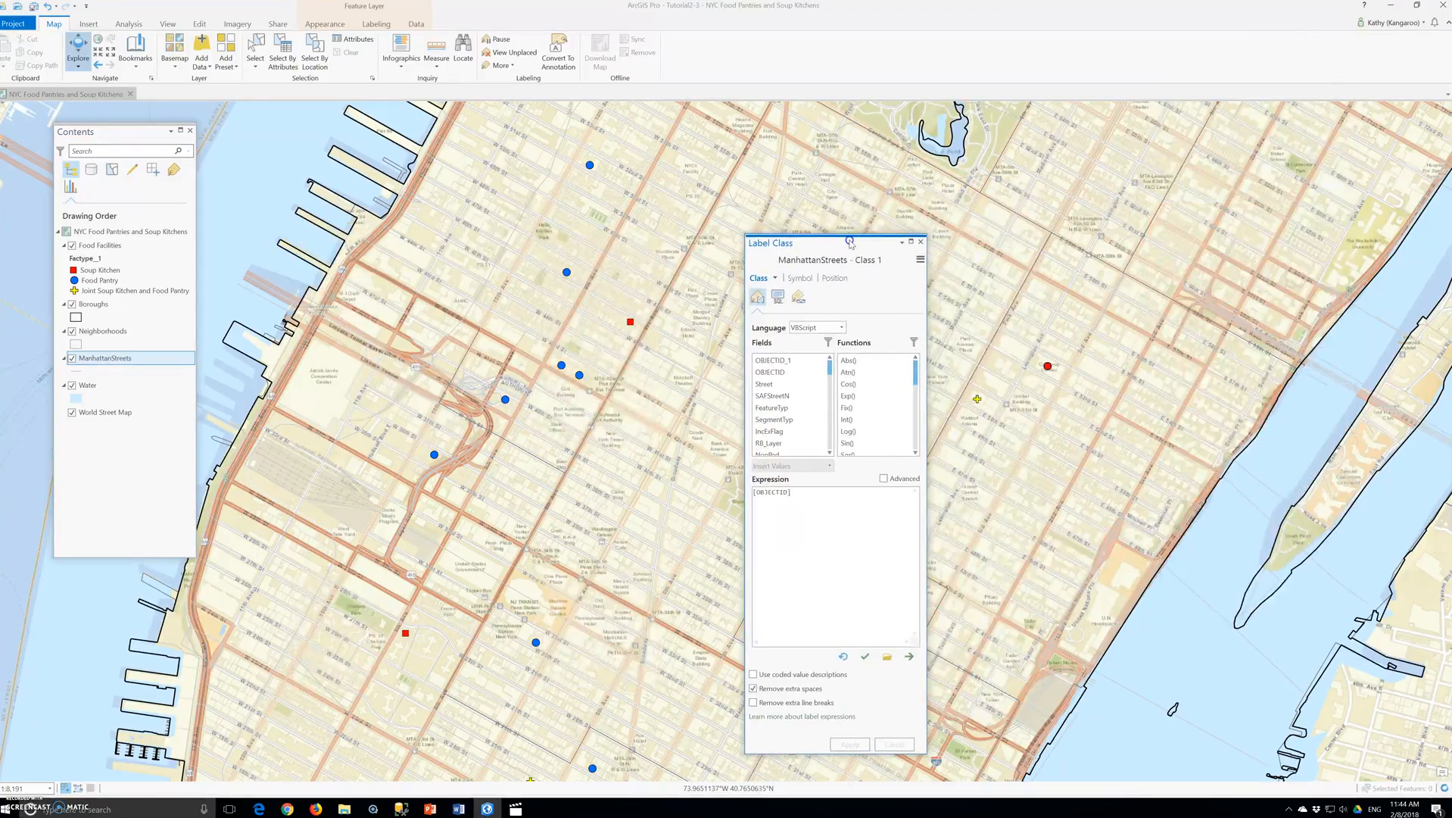
click(803, 277)
click(836, 278)
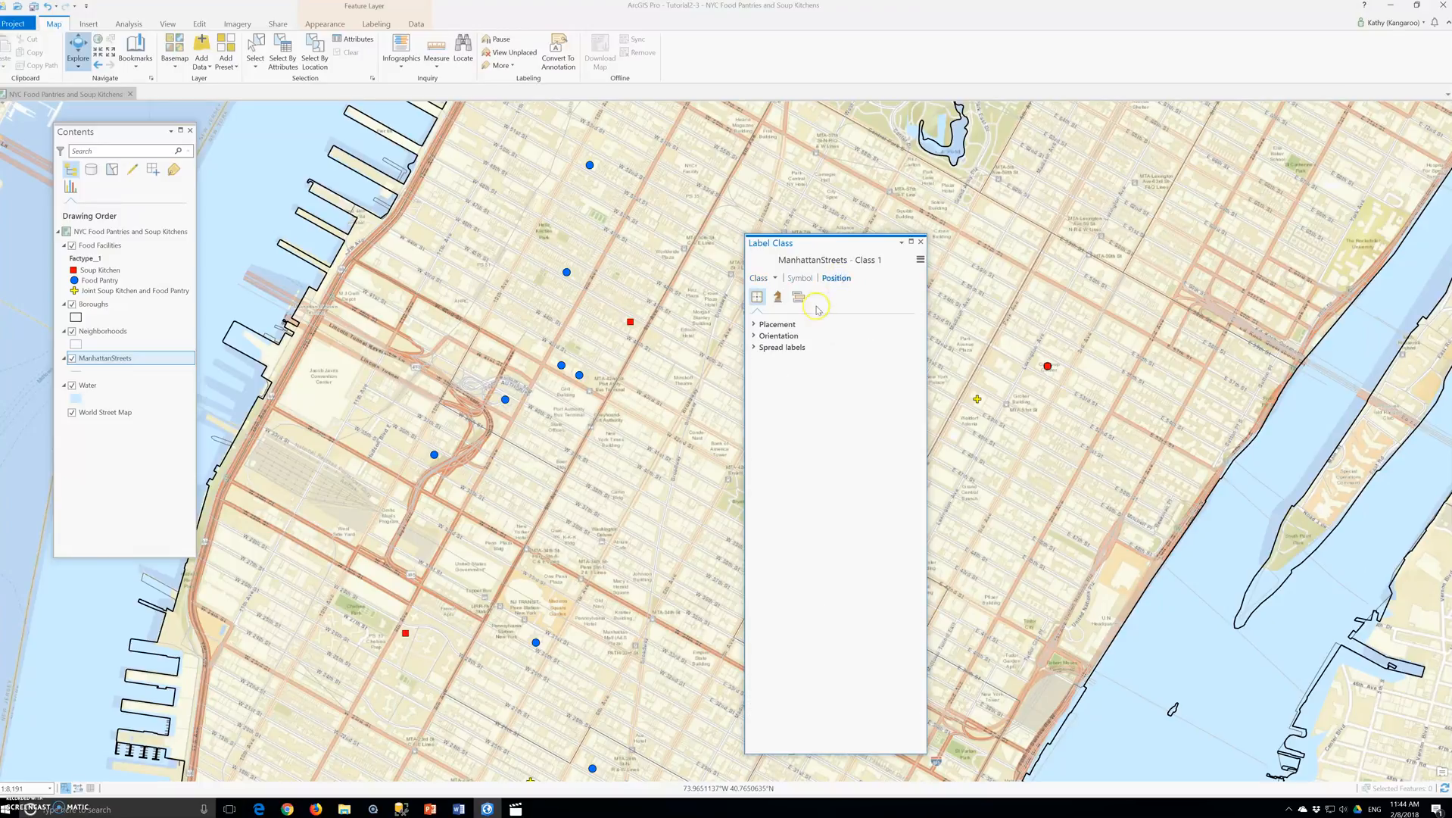
click(783, 325)
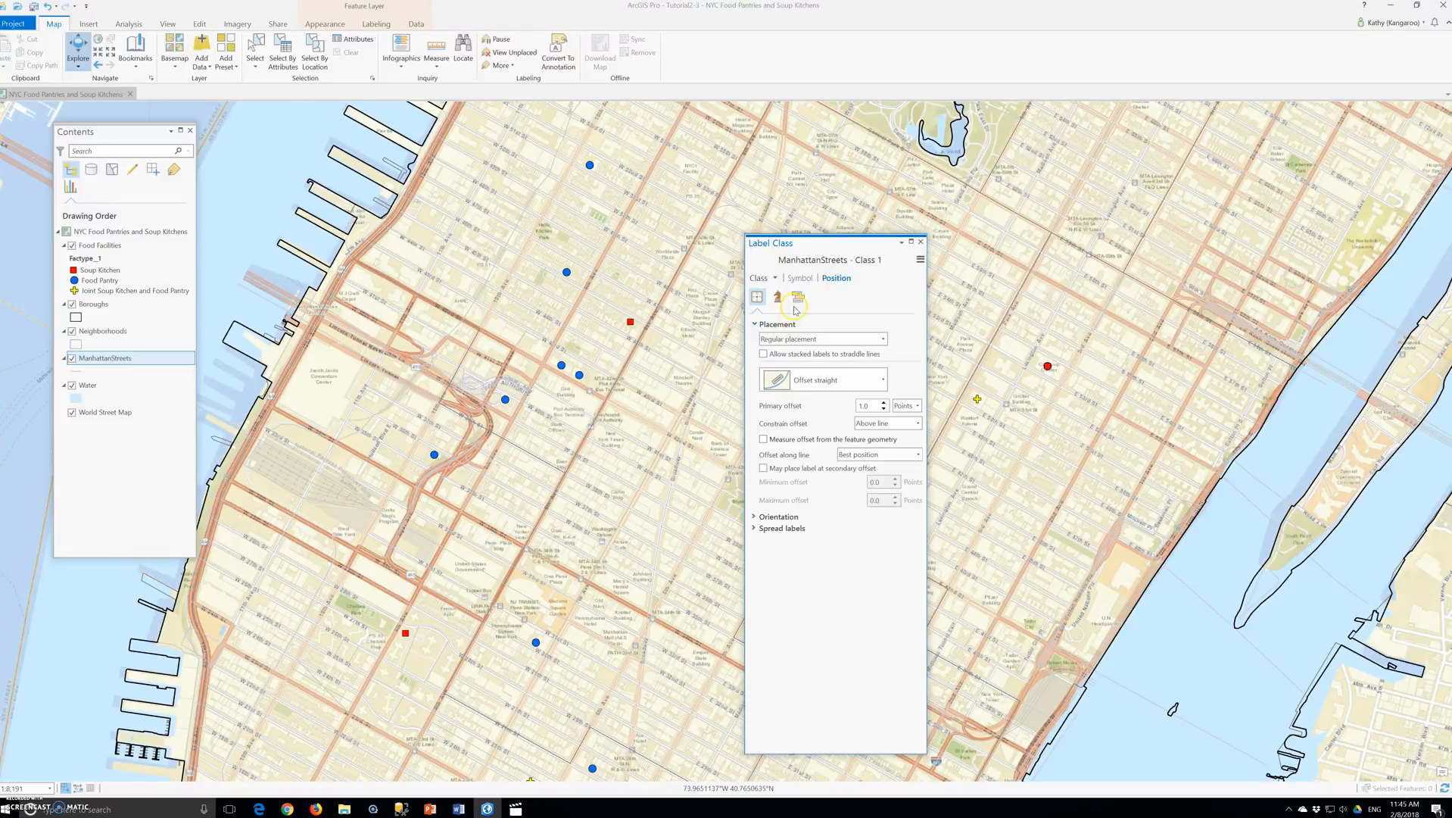
- Give the ManhattanStreets label text a white halo, apply it and close the label class settings
click(800, 279)
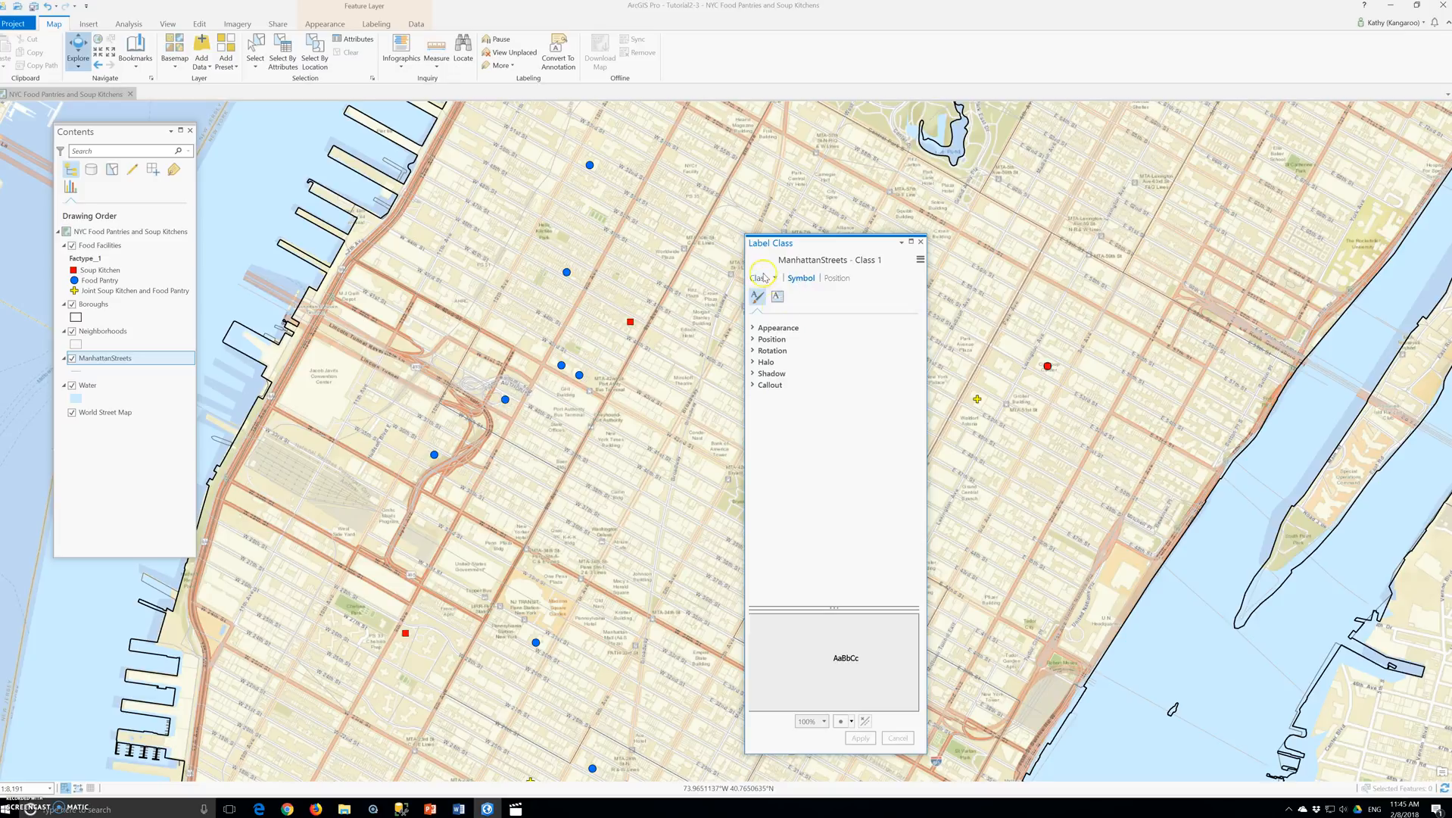
click(778, 328)
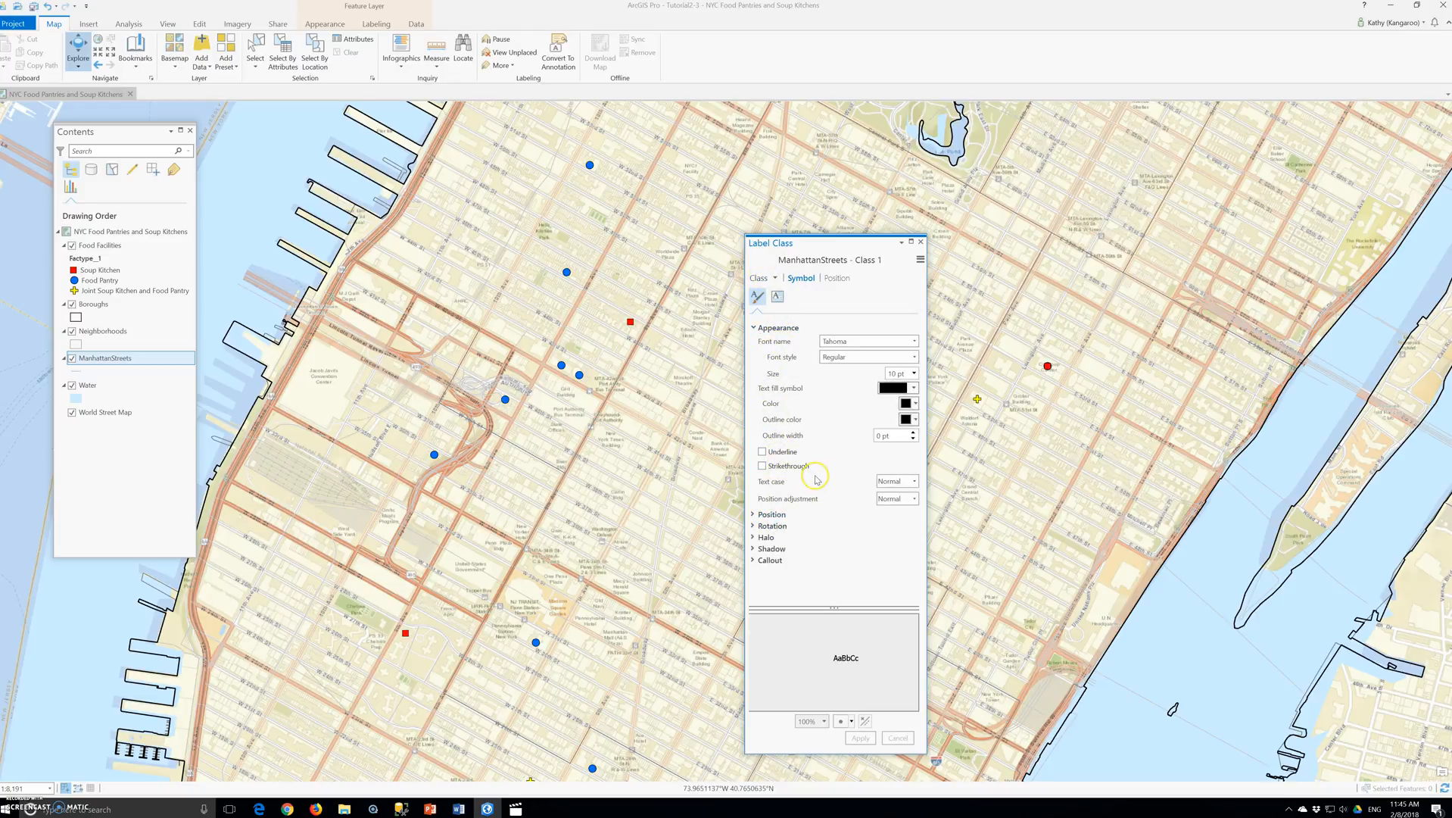
click(765, 537)
scroll(893, 557, down, 1)
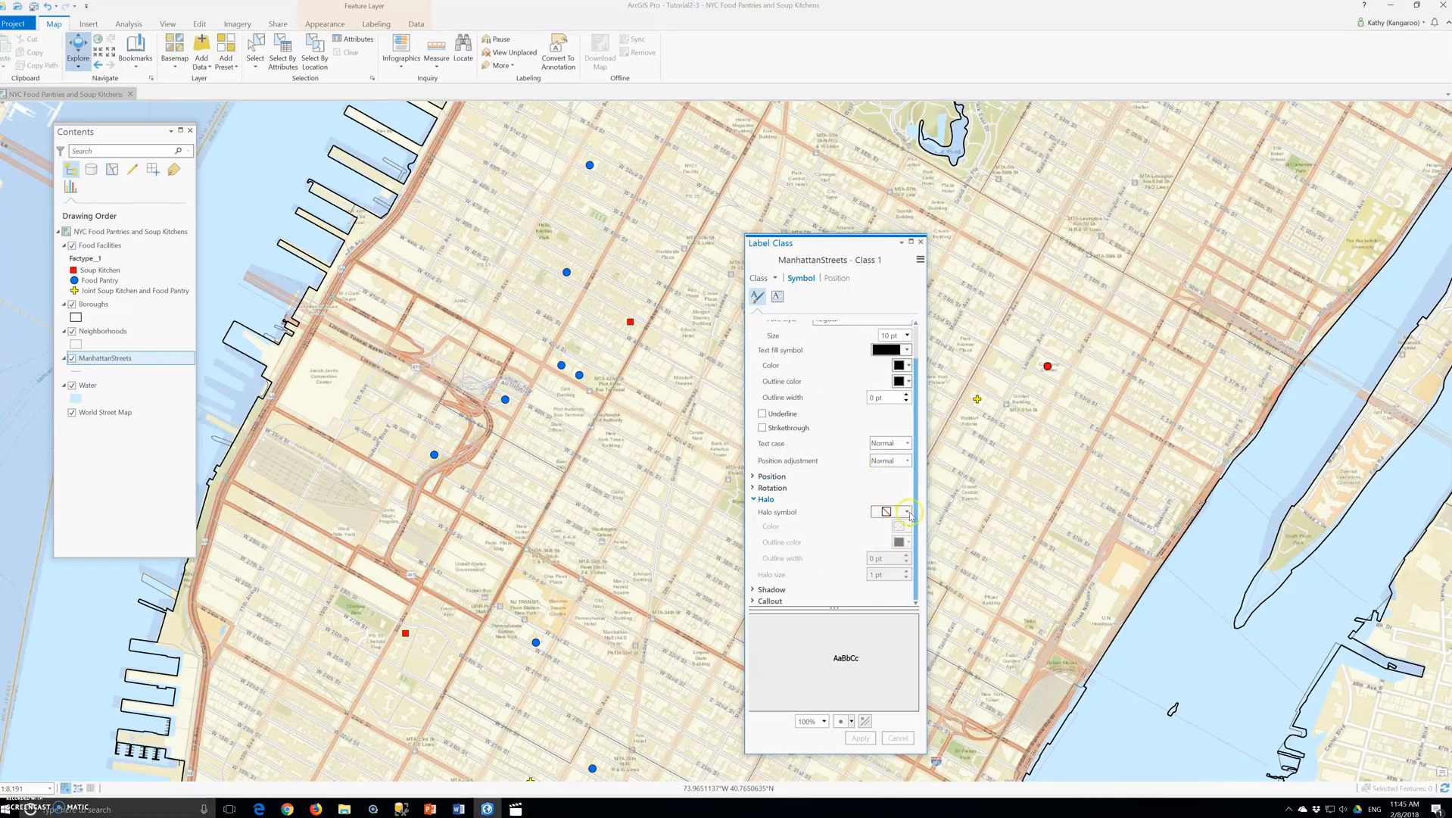
click(907, 512)
click(884, 586)
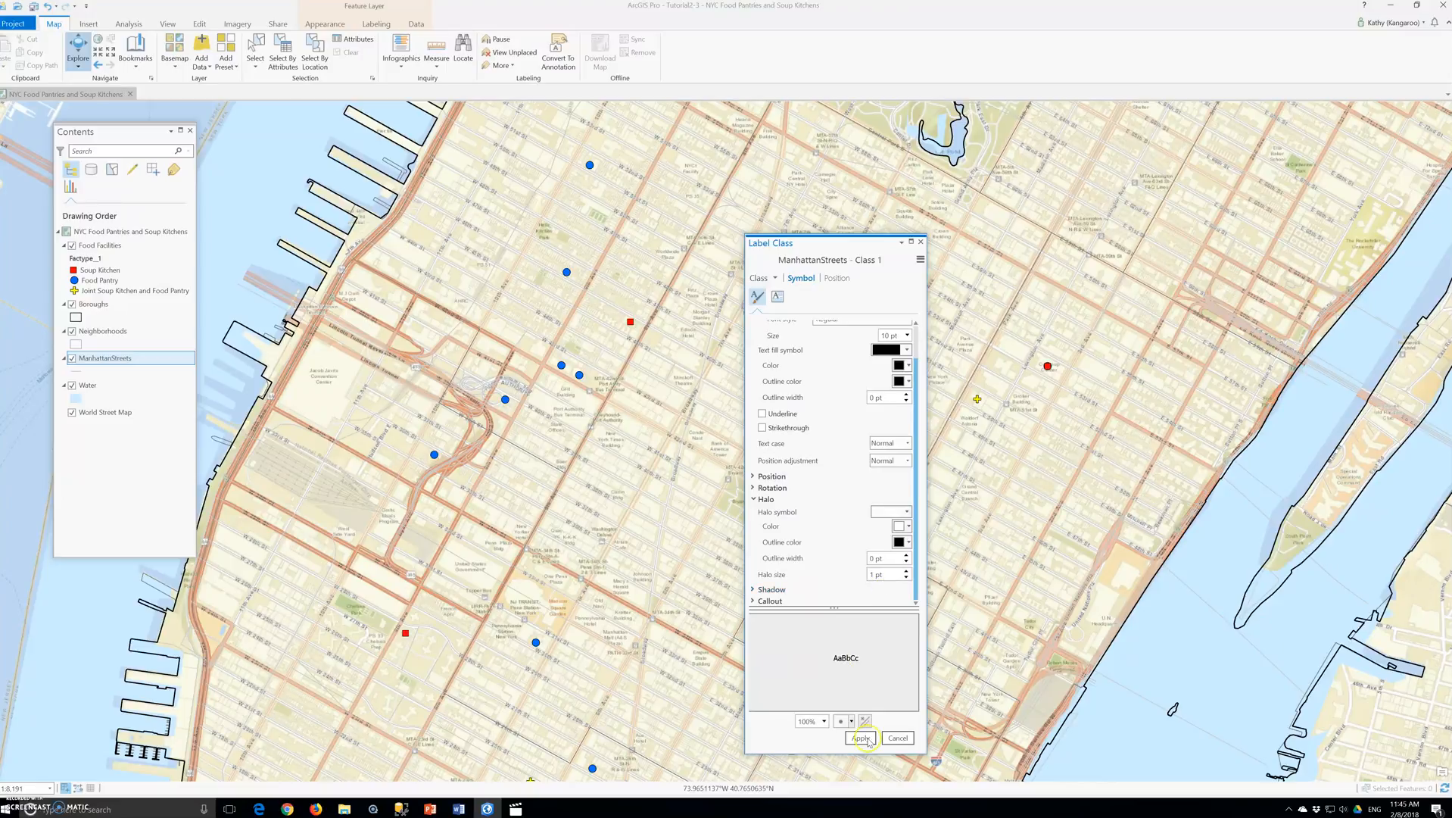
click(862, 739)
scroll(666, 627, up, 4)
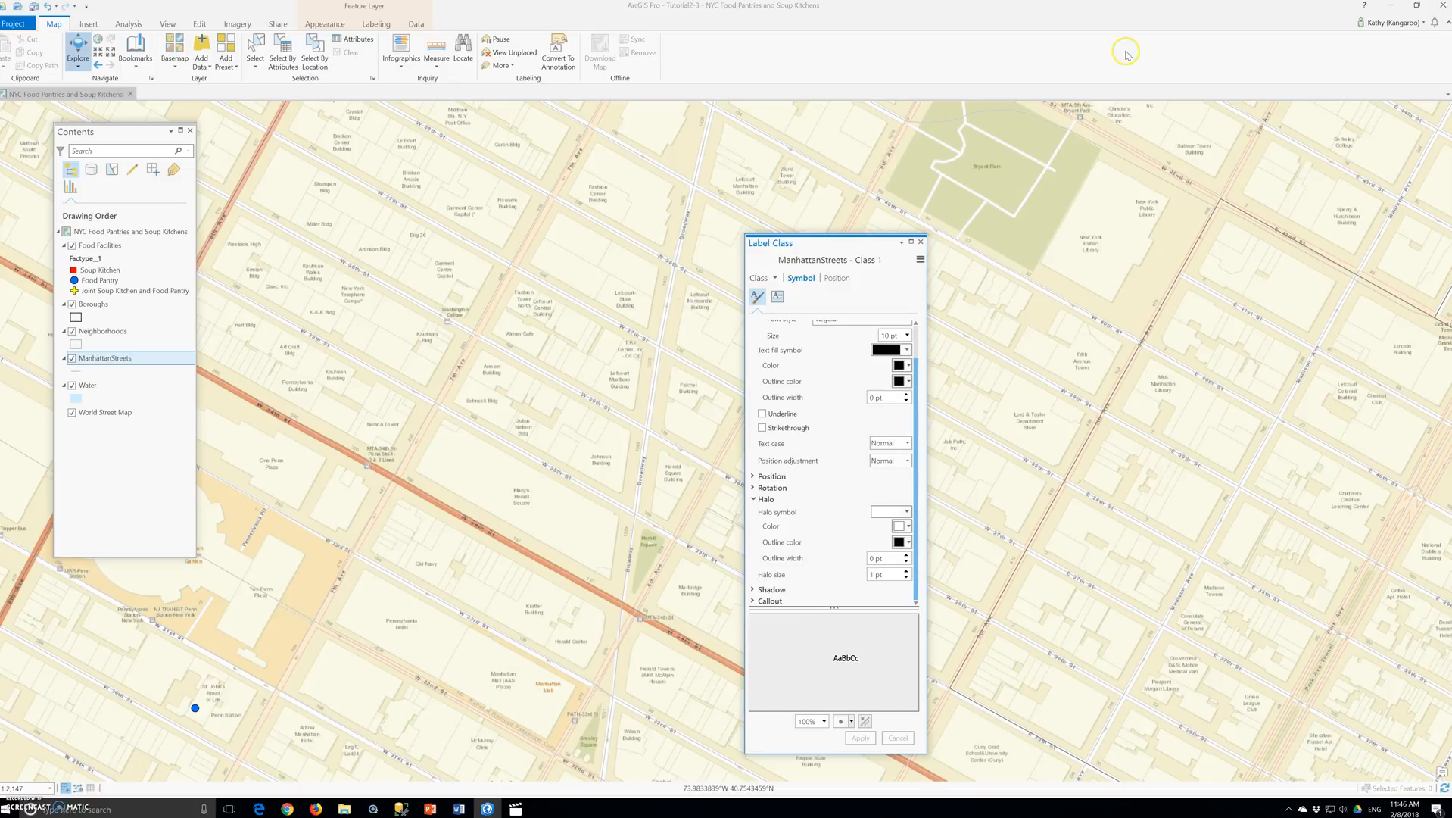
click(923, 241)
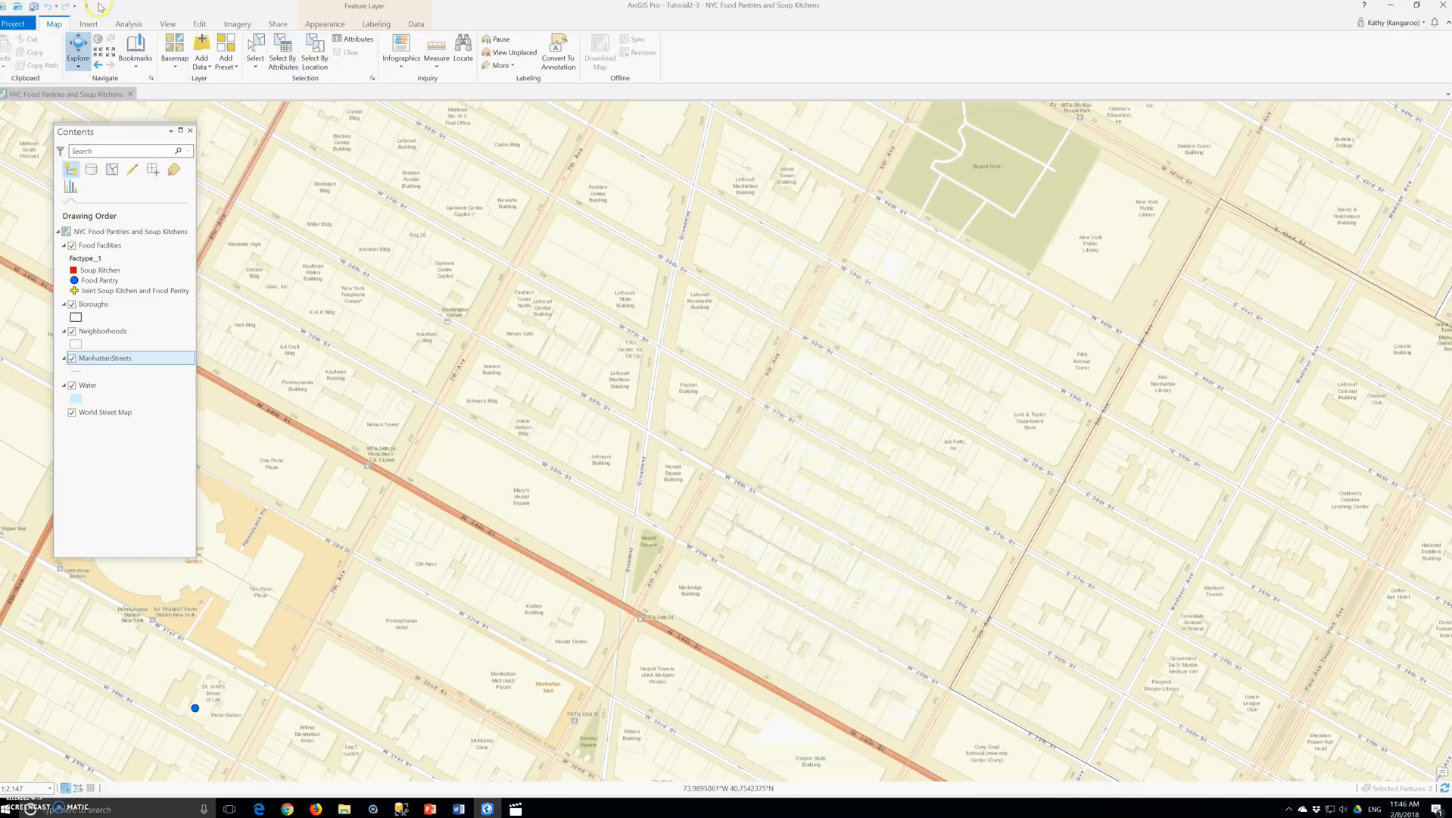
- Save the current Tutorial2-3 project and confirm the save
click(13, 23)
click(13, 96)
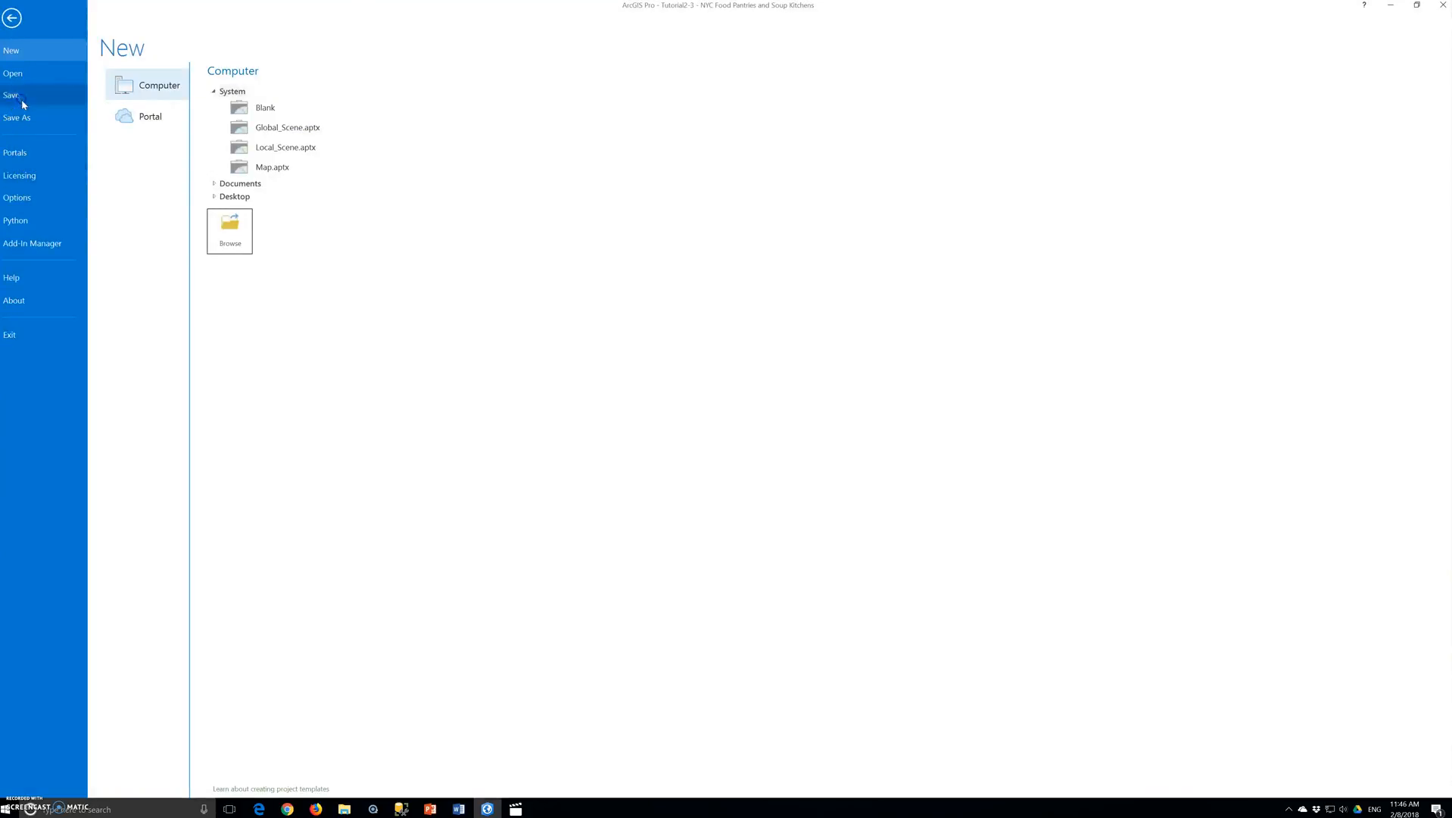
click(758, 432)
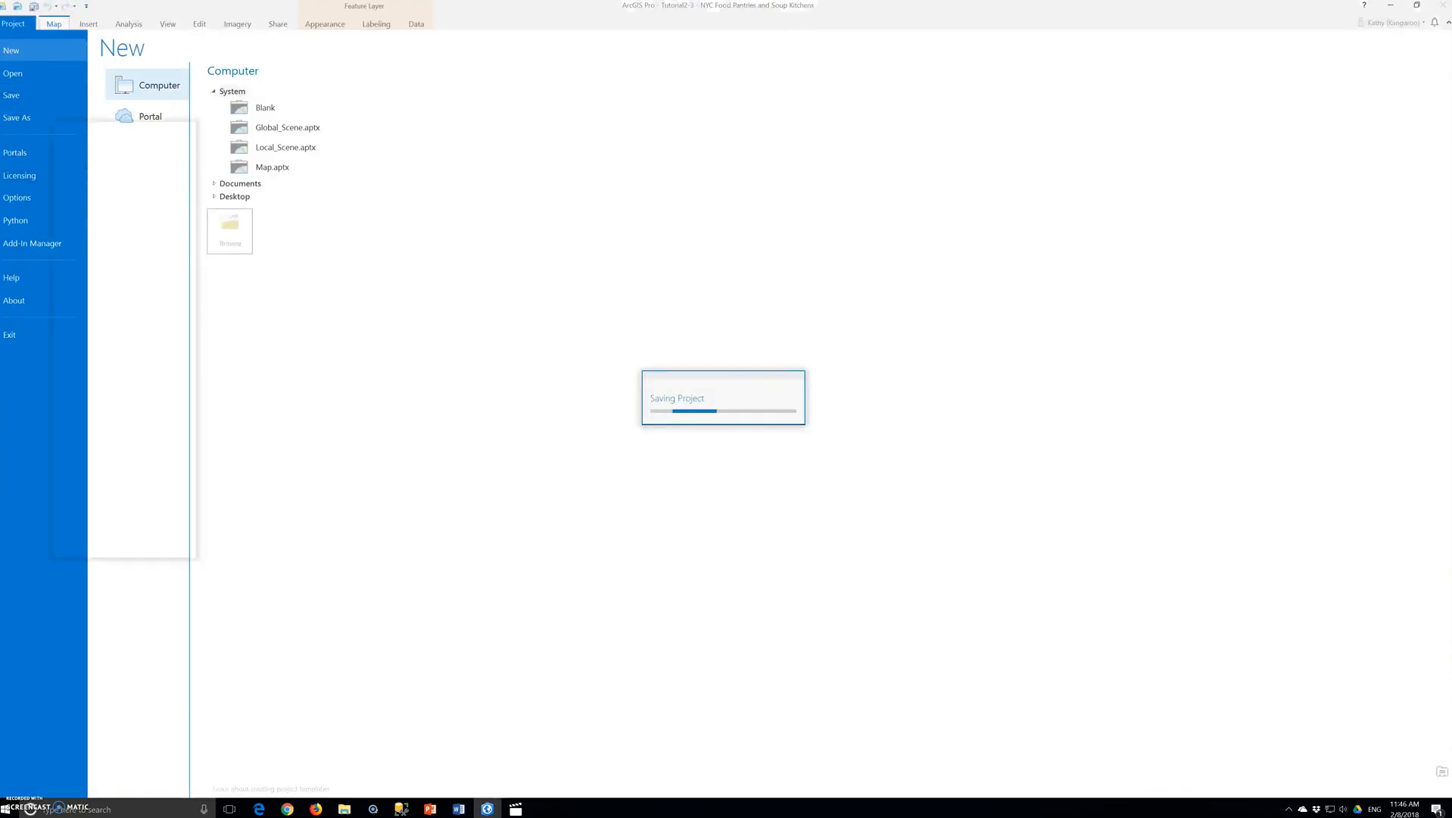
- Close the current project and open Tutorial2-4.aprx from the Chapter2 Tutorials folder
click(1444, 7)
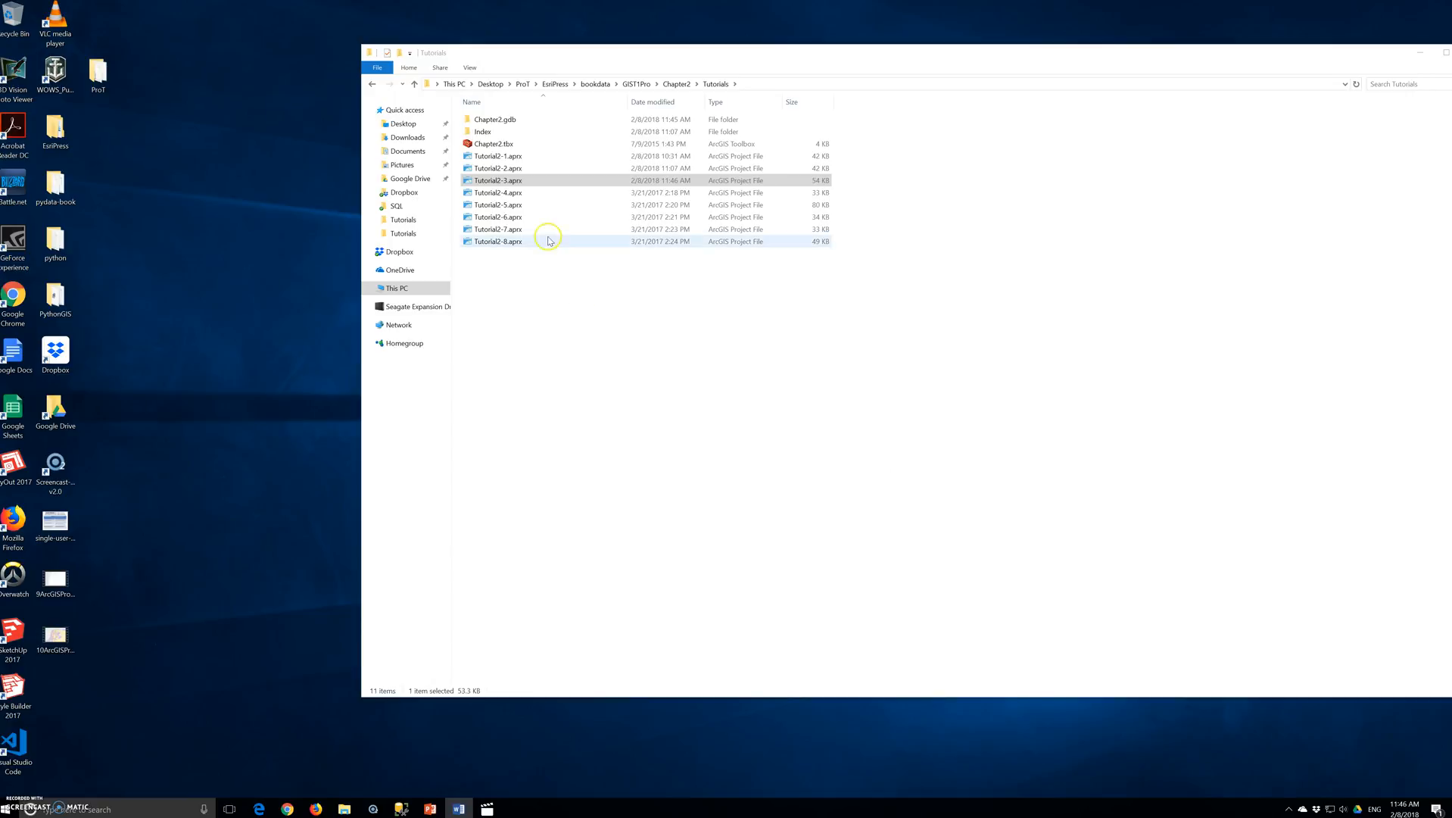
click(487, 194)
double_click(487, 194)
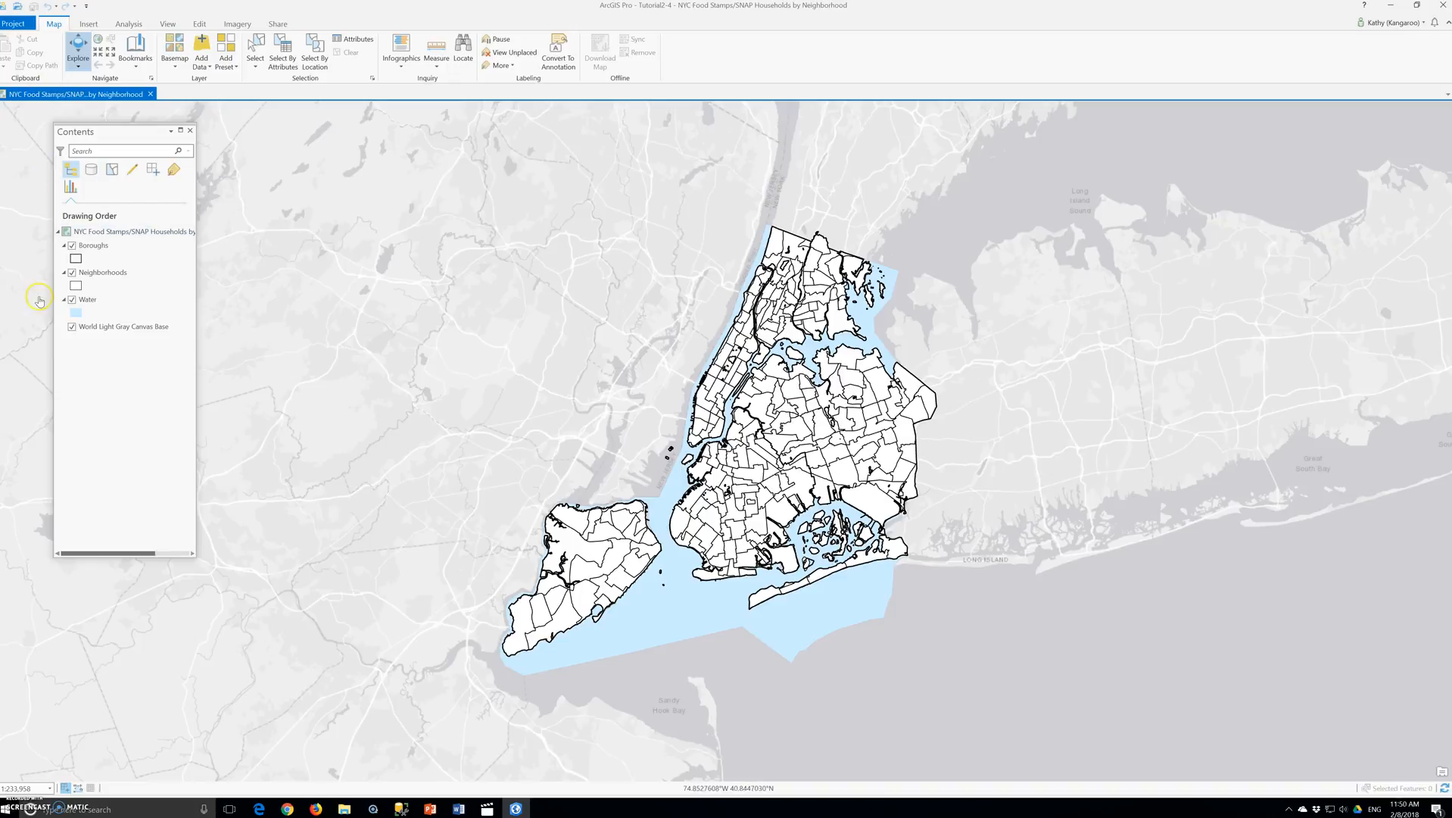
- Rename the Neighborhoods layer as "Over age 60 receiving food stamps"
click(103, 260)
click(97, 249)
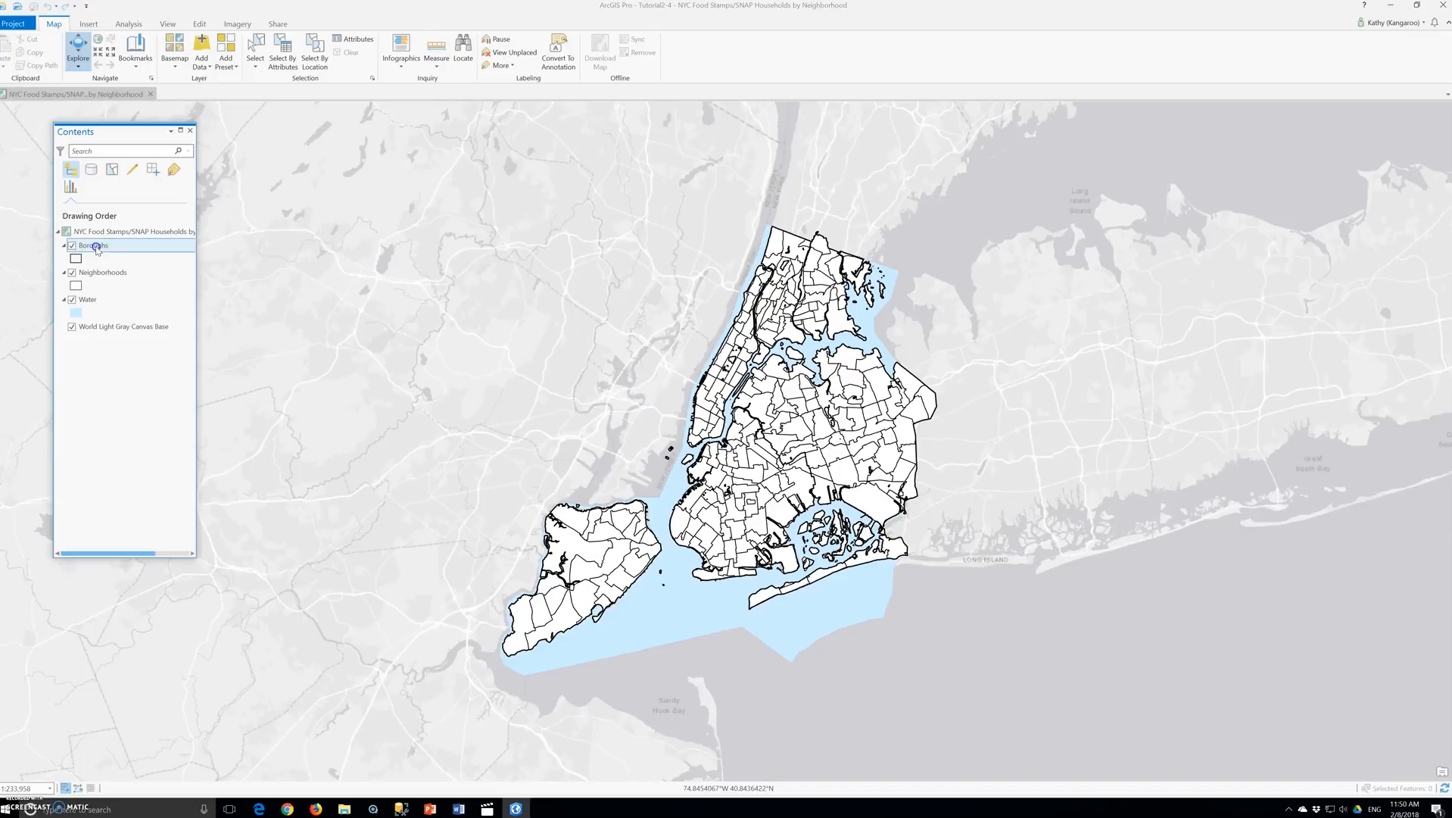
click(92, 278)
click(92, 276)
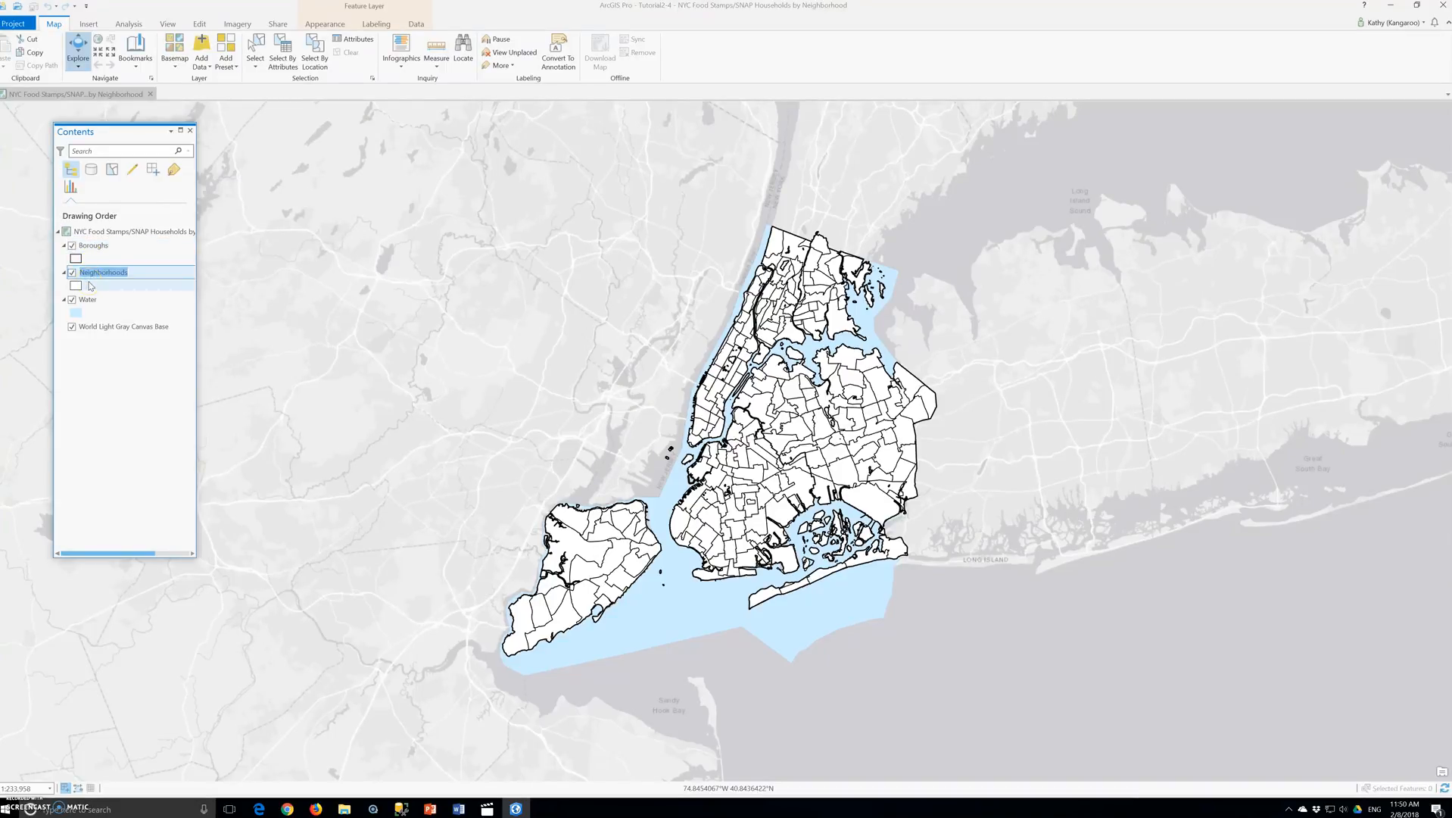
text(Over age 60 receiving food stamps)
key(Return)
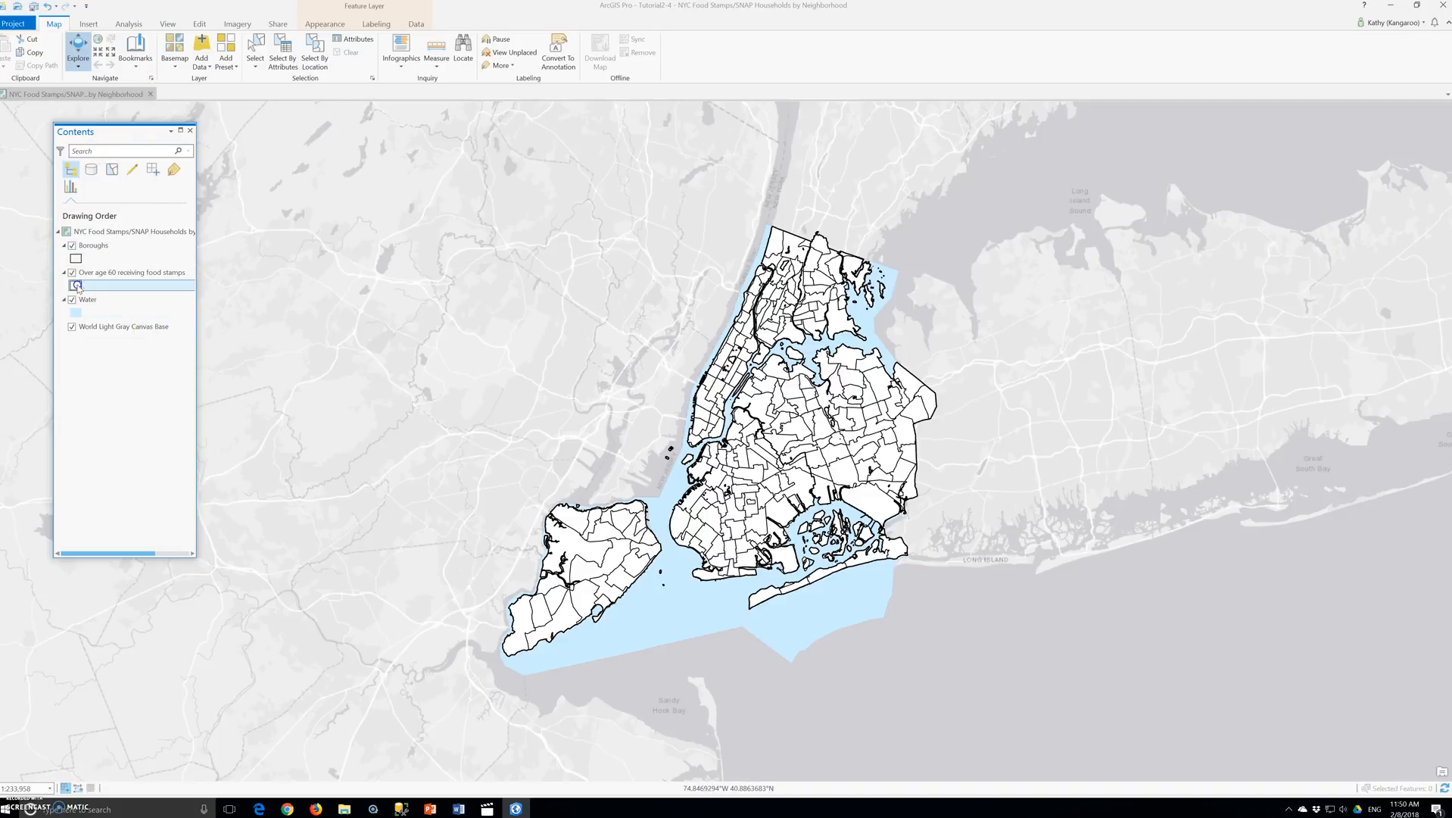
- Open the symbology of the Over age 60 receiving food stamps layer and choose Graduated Symbols
right_click(93, 274)
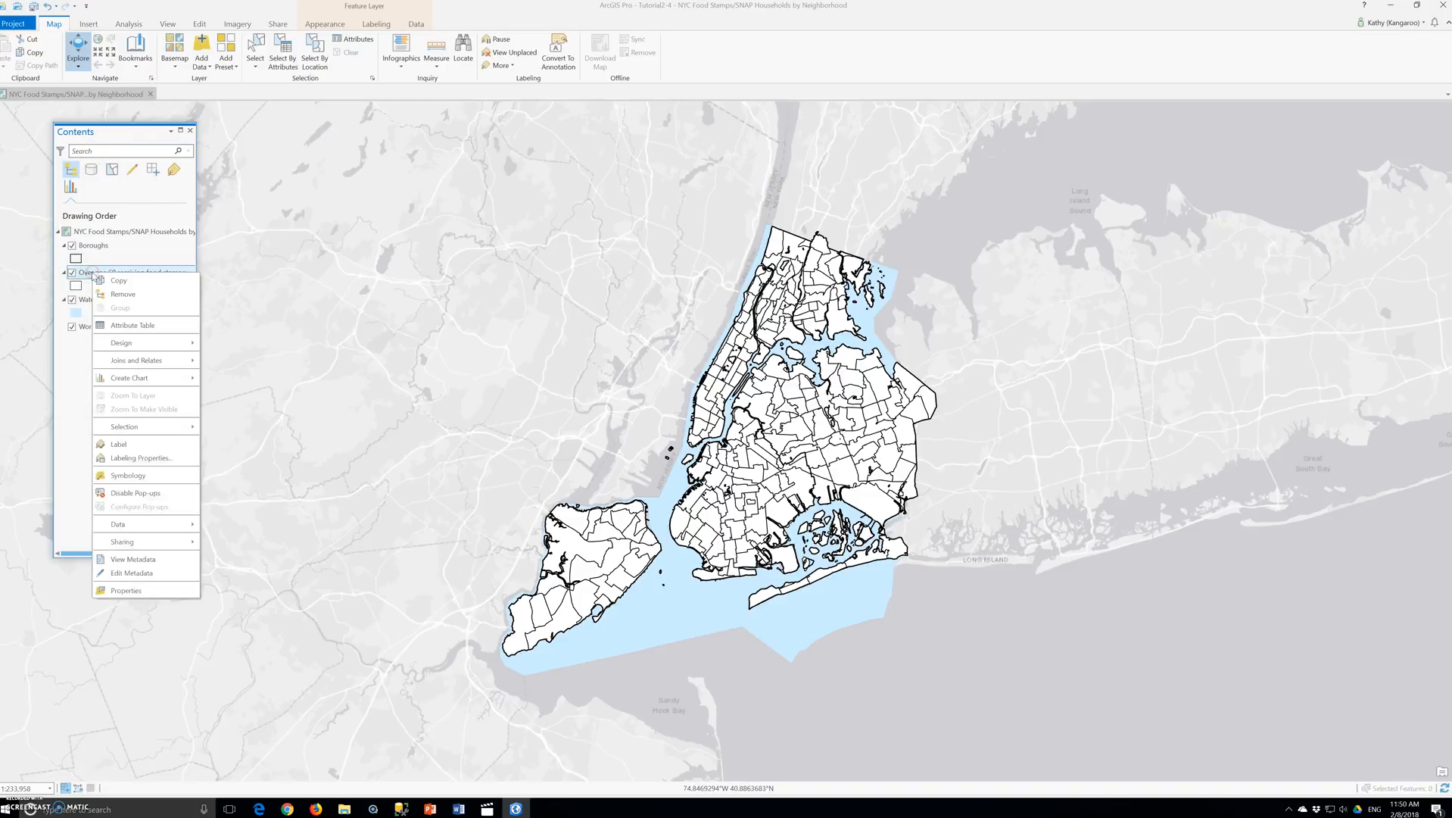
click(143, 475)
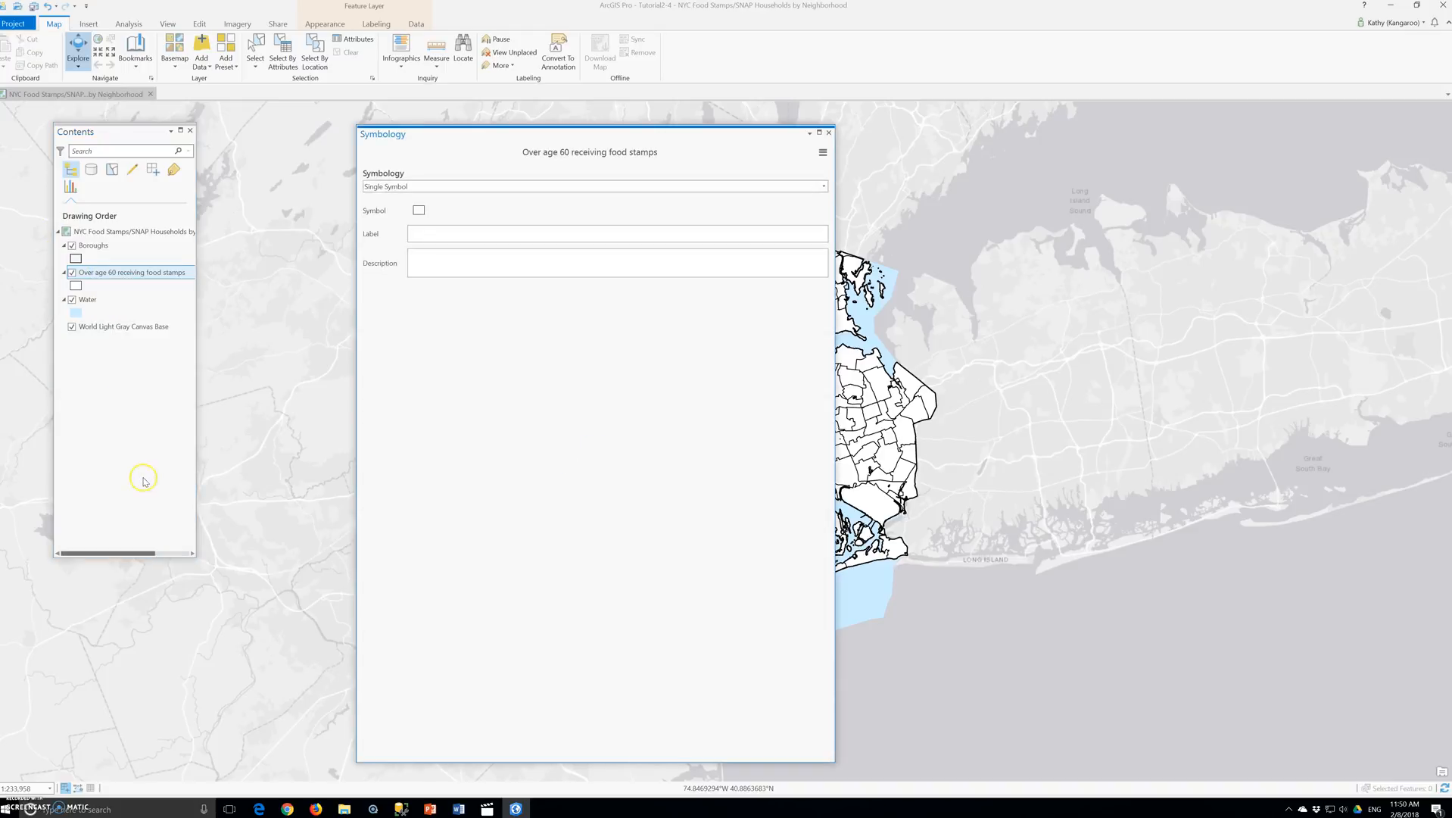
click(415, 187)
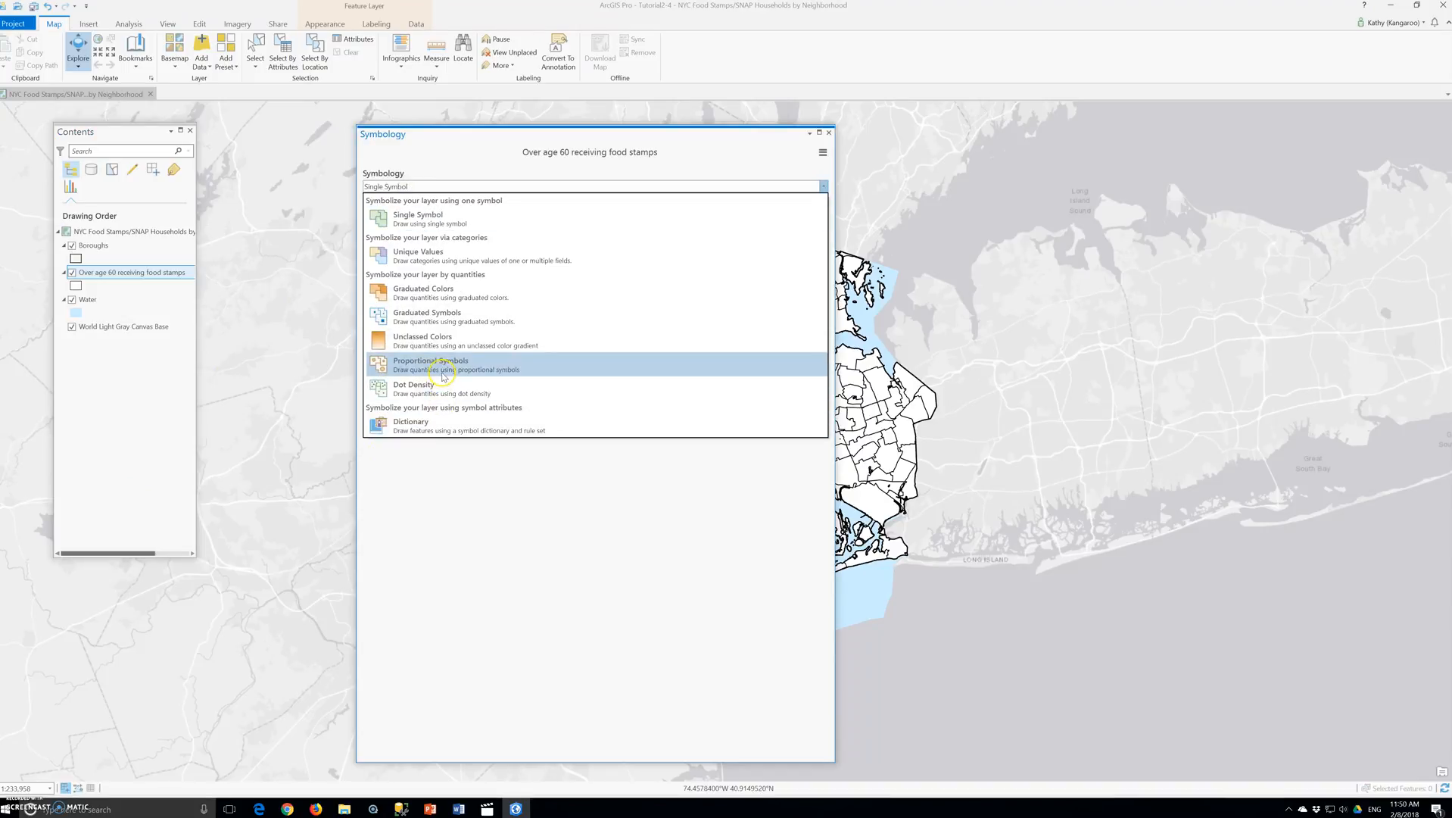
click(422, 327)
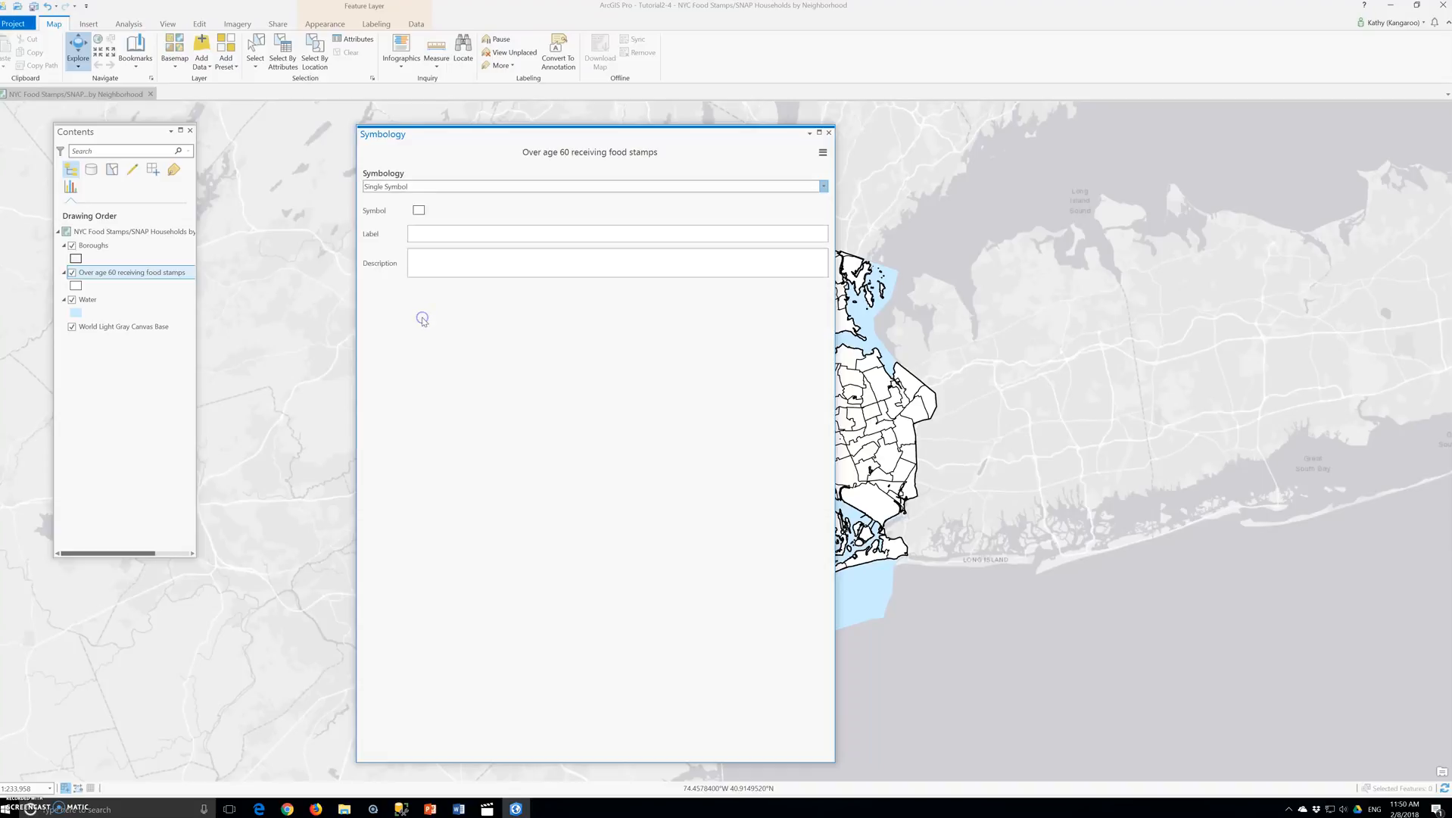